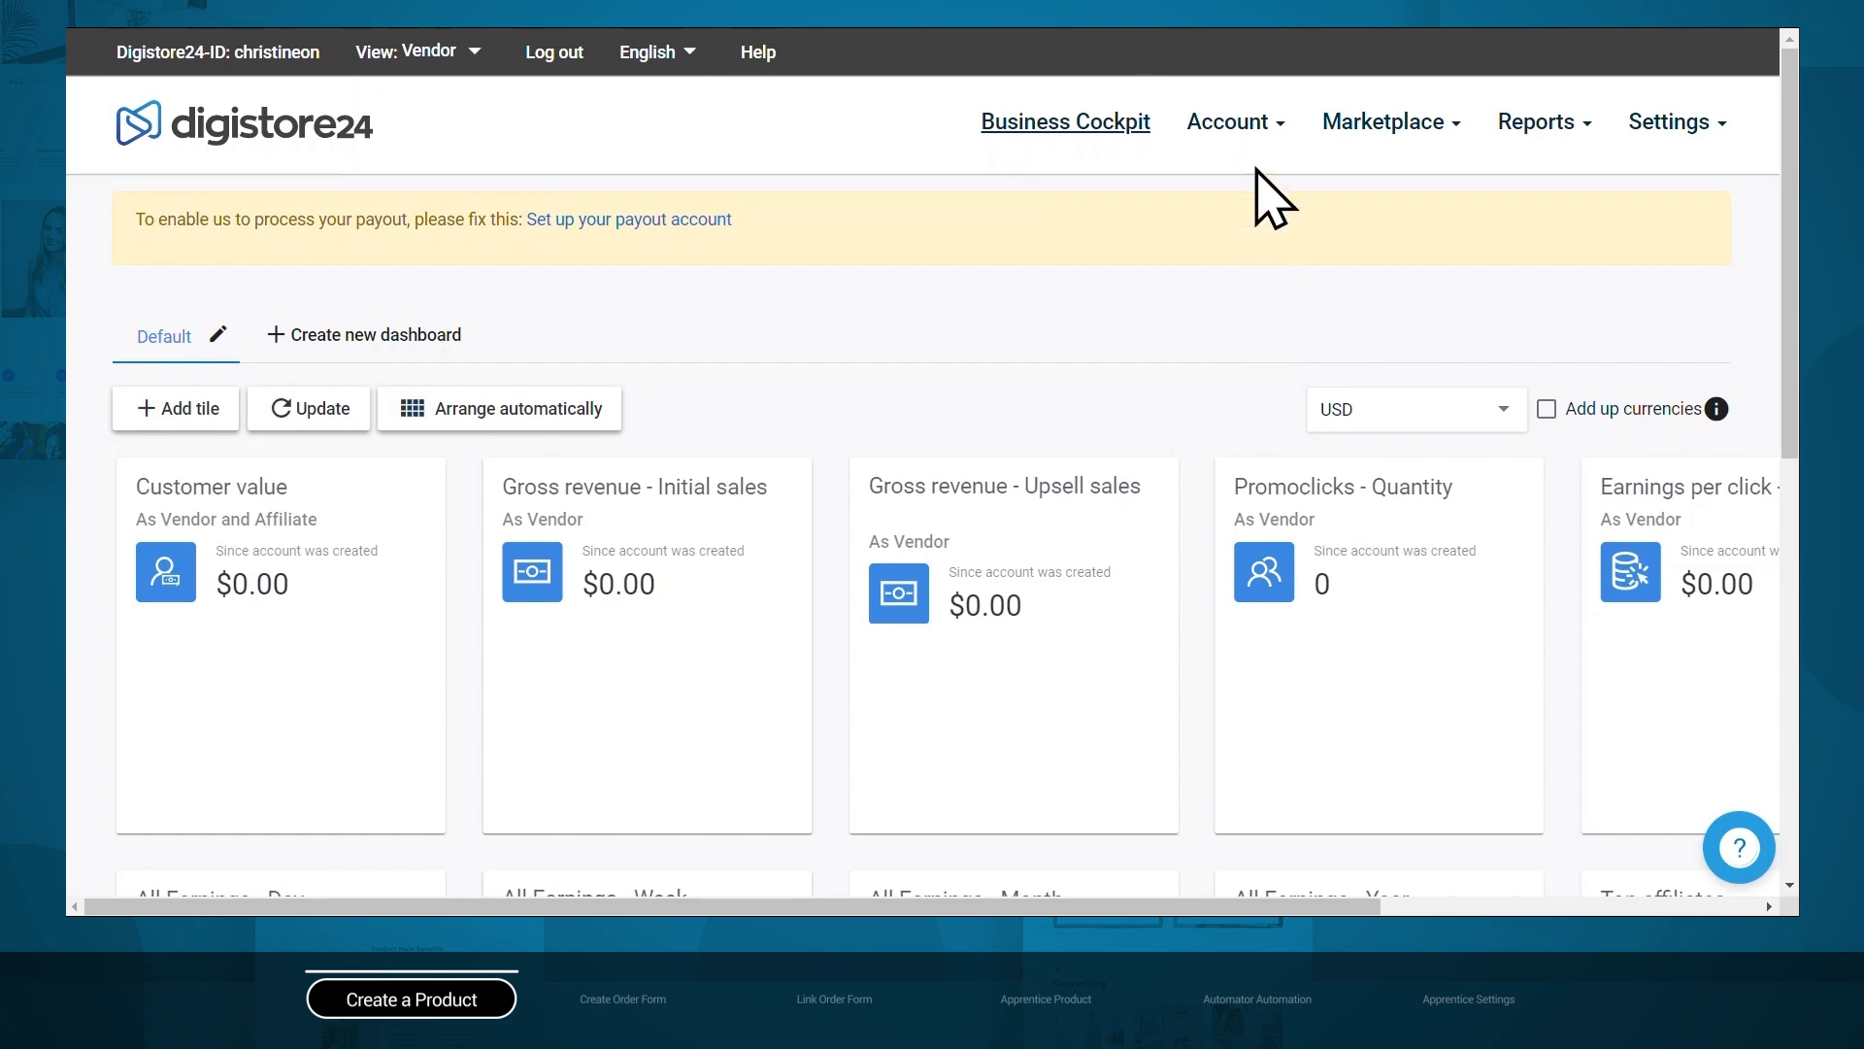
Add a new product named 'Affiliate Nation' with product type Membership area.
{"action": "left_click", "coordinate": [1253, 136]}
{"action": "left_click", "coordinate": [1246, 359]}
{"action": "left_click", "coordinate": [209, 359]}
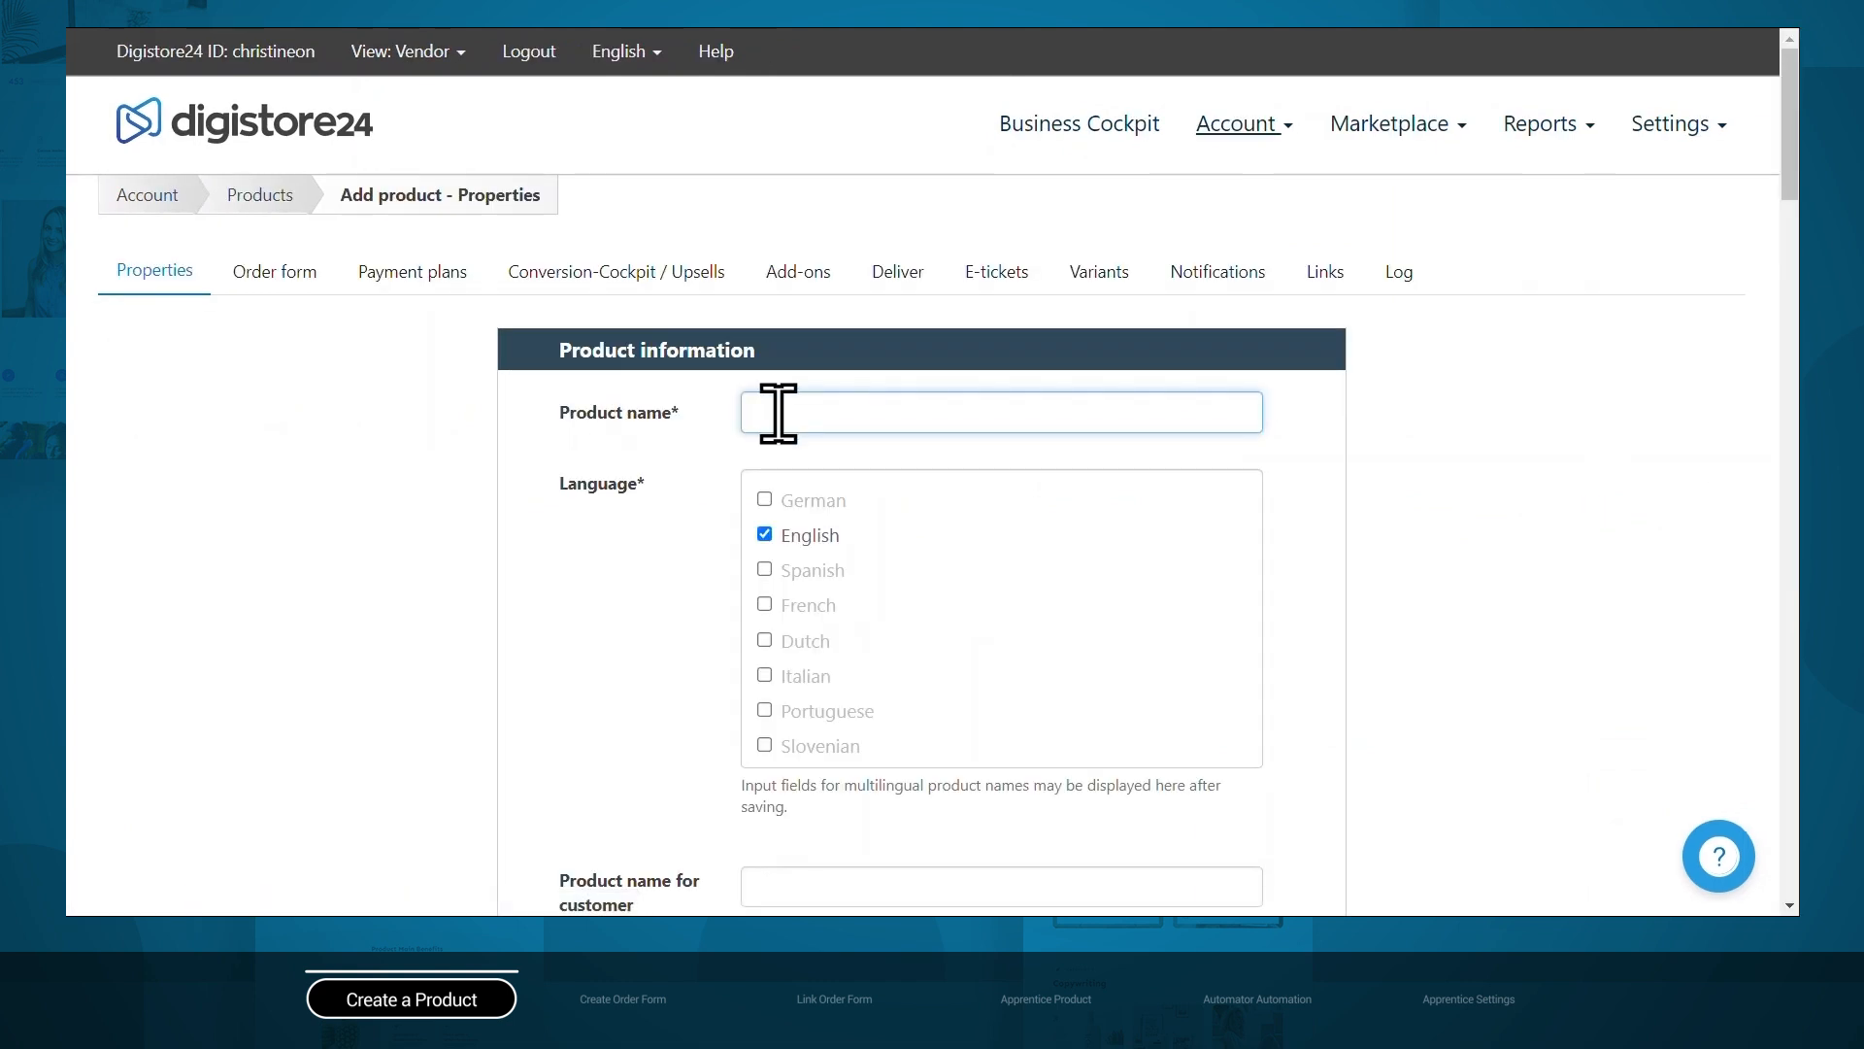
{"action": "type", "text": "filiate Nation"}
{"action": "scroll", "coordinate": [778, 413], "scroll_direction": "down", "scroll_amount": 5}
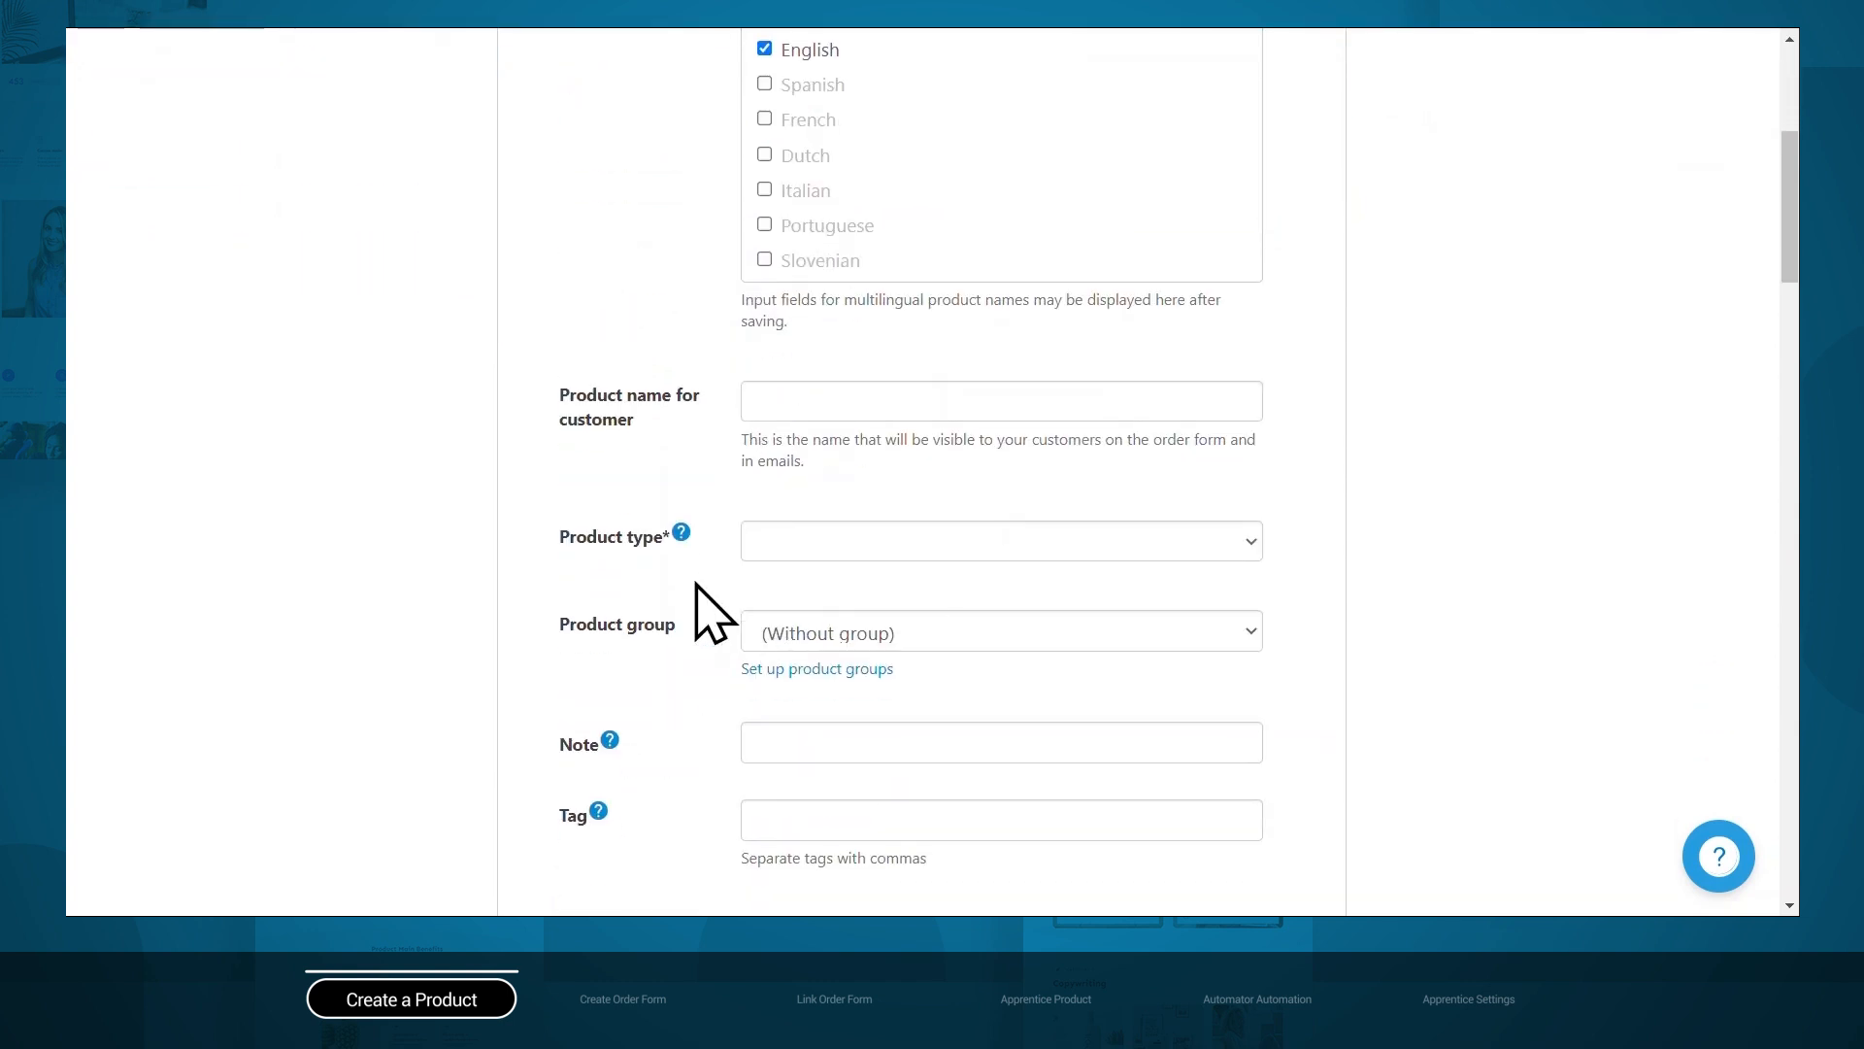
{"action": "left_click", "coordinate": [765, 544]}
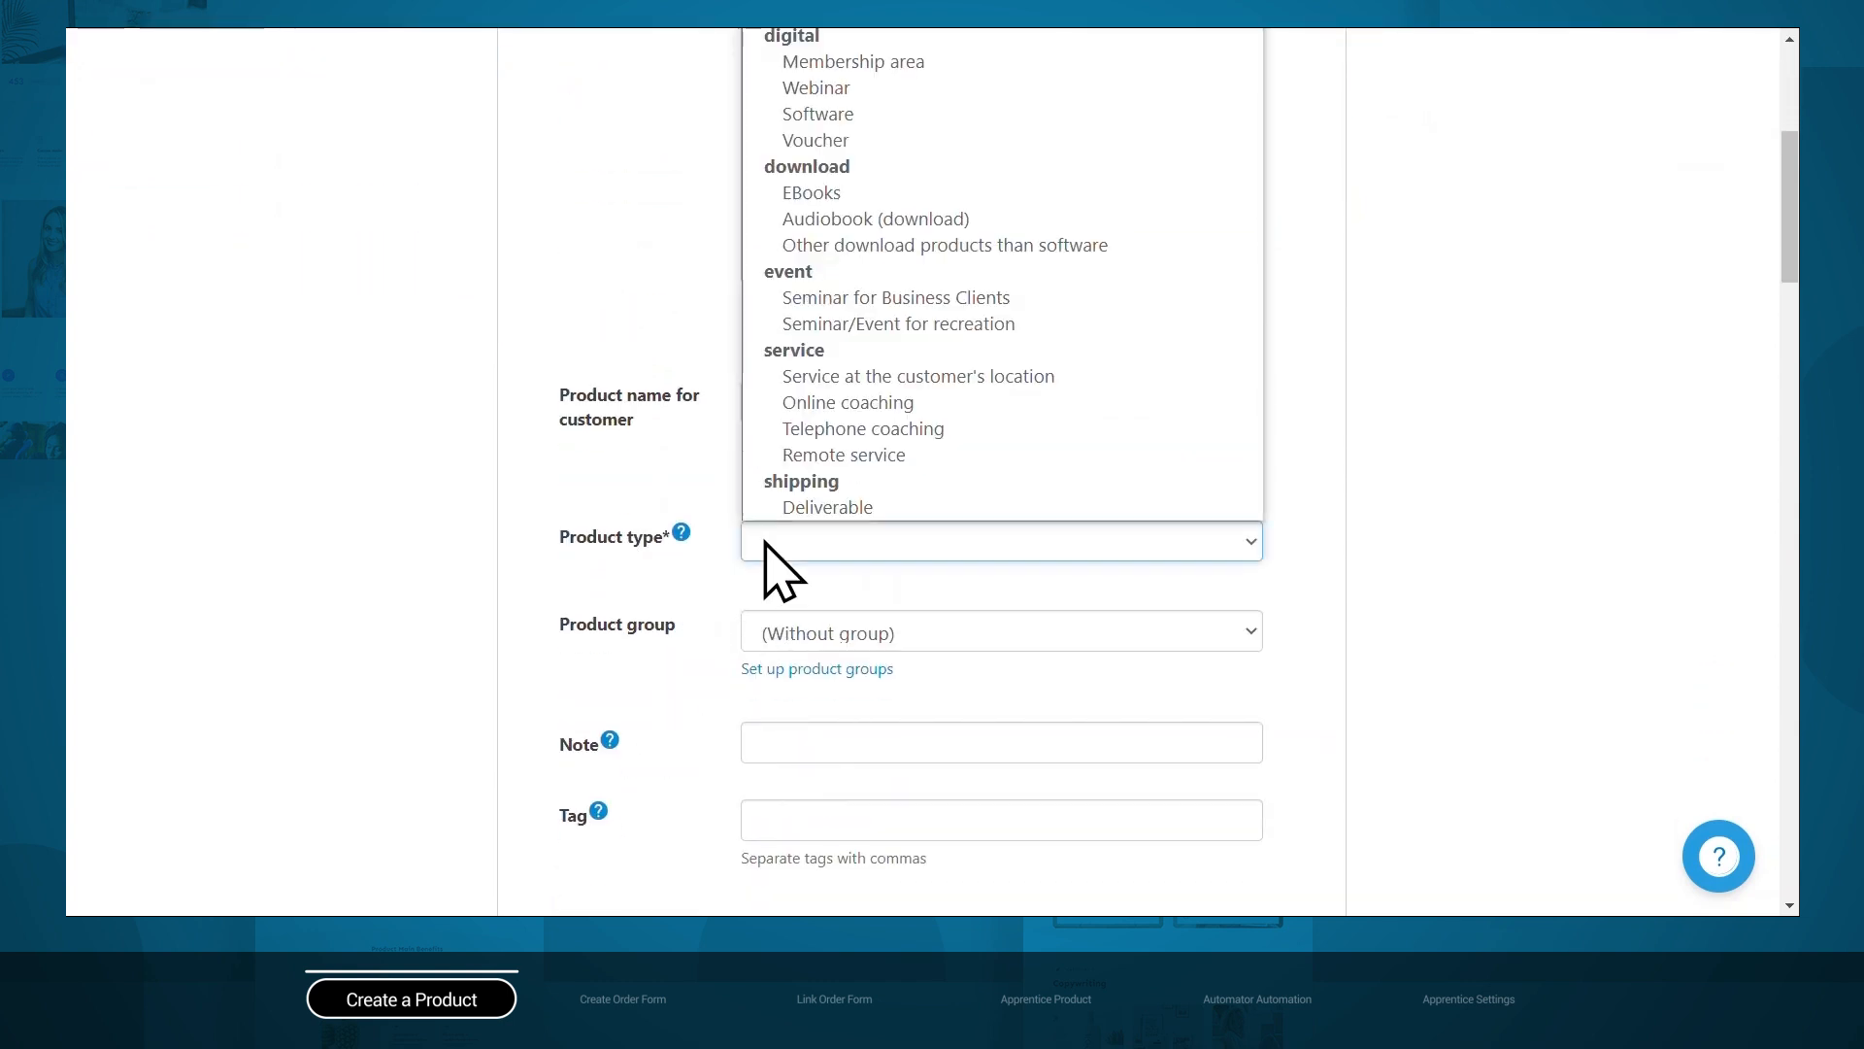
{"action": "left_click", "coordinate": [895, 60]}
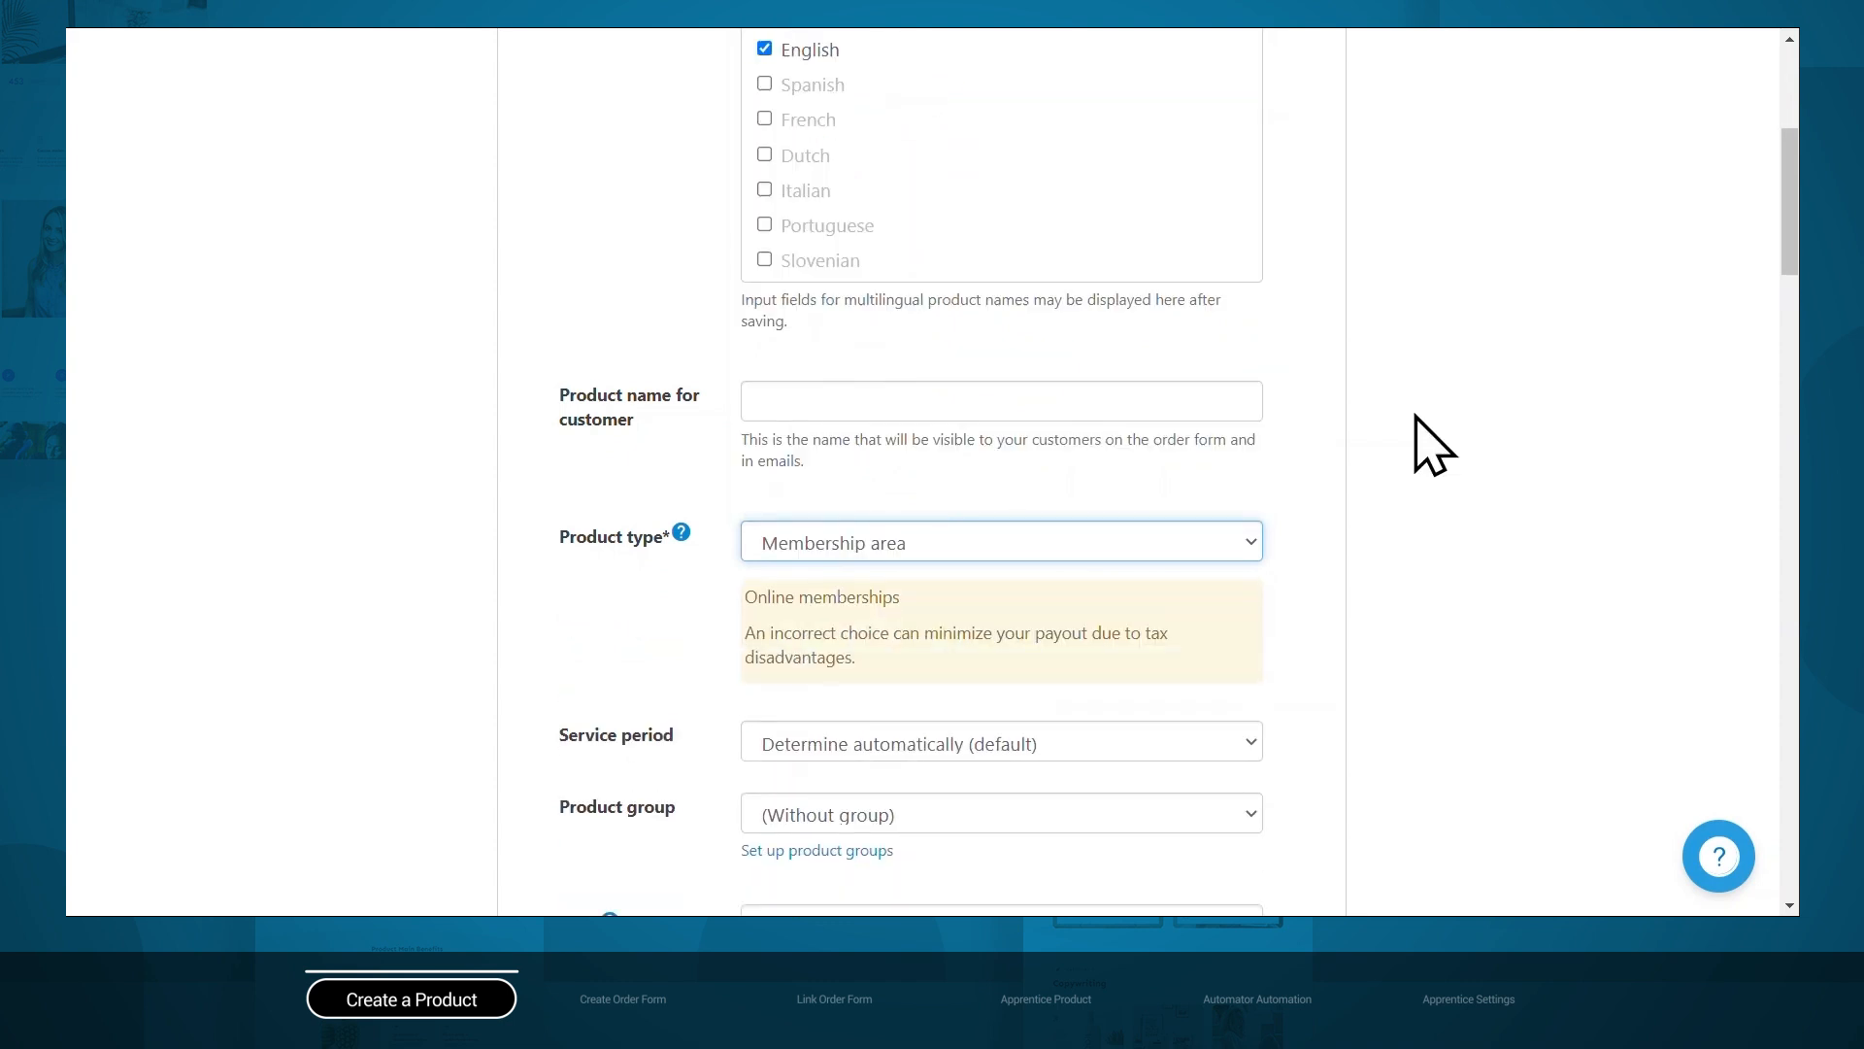
Paste the sales page and thank-you page URLs, then save the product.
{"action": "scroll", "coordinate": [1418, 437], "scroll_direction": "down", "scroll_amount": 3}
{"action": "scroll", "coordinate": [1418, 437], "scroll_direction": "down", "scroll_amount": 4}
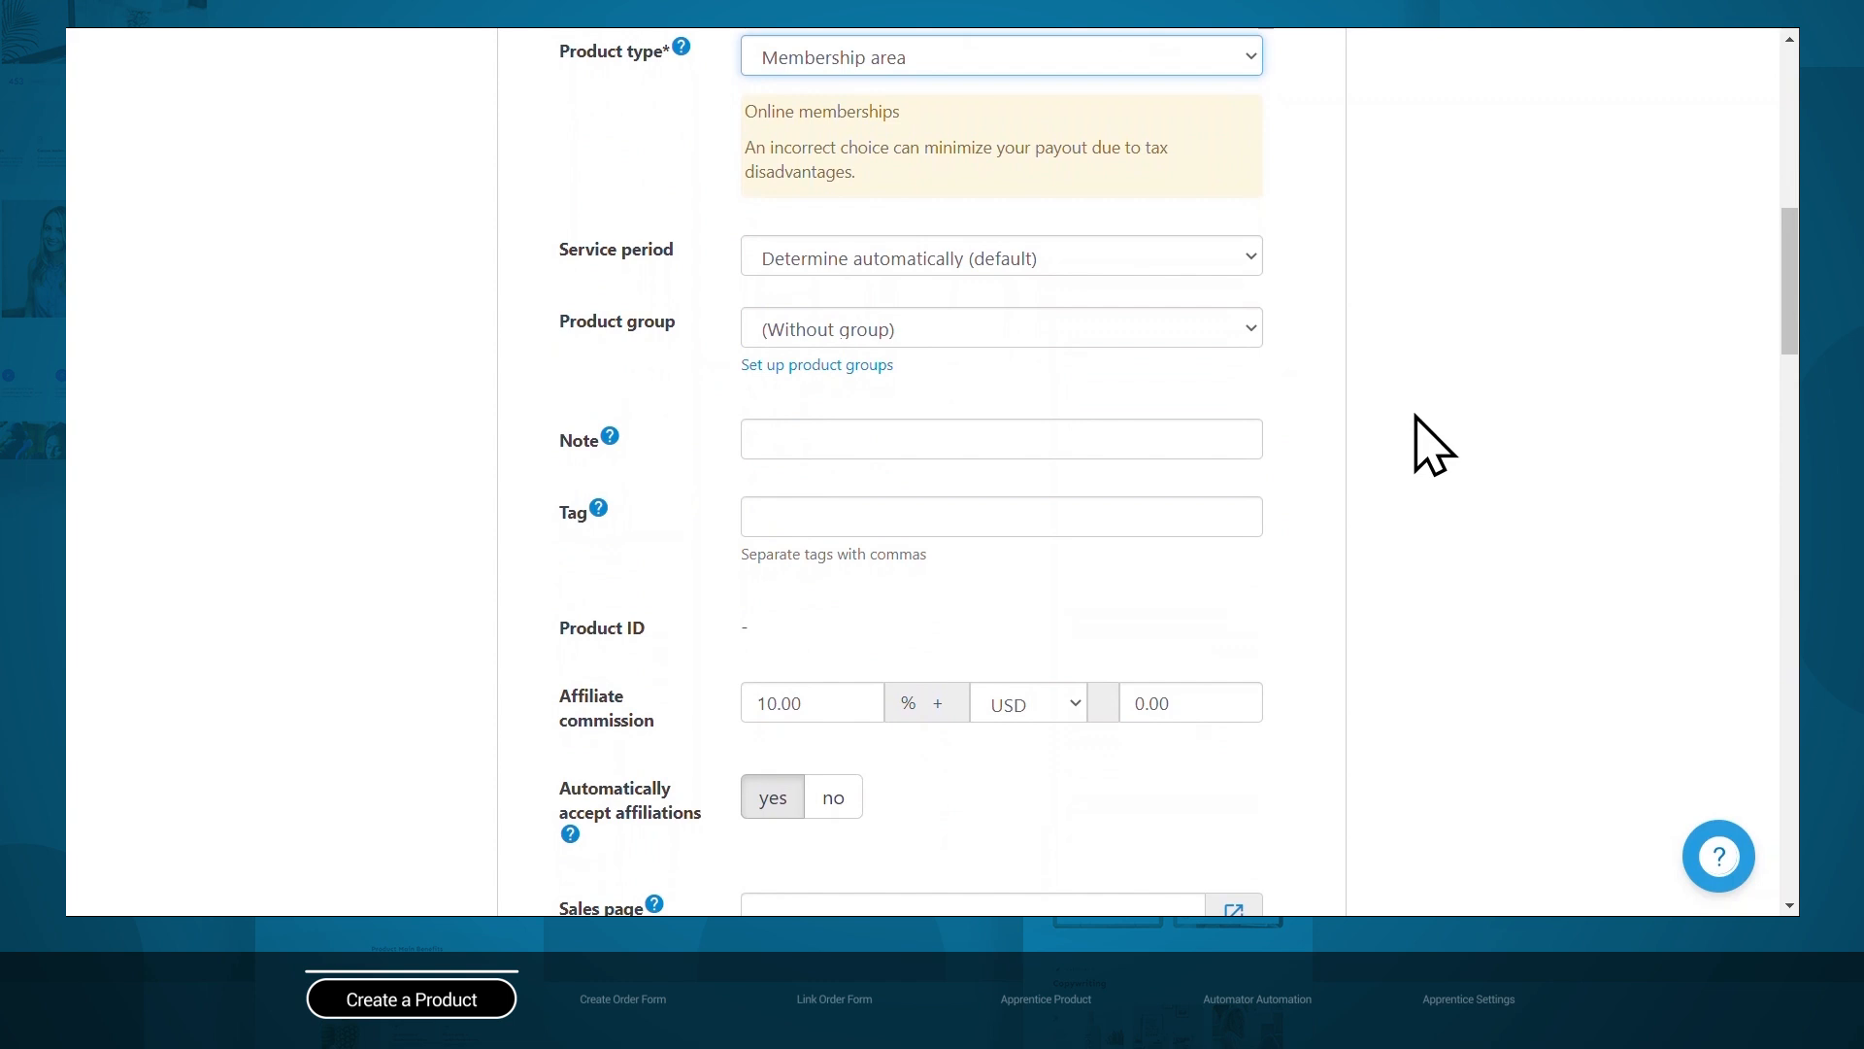
{"action": "scroll", "coordinate": [1418, 437], "scroll_direction": "down", "scroll_amount": 4}
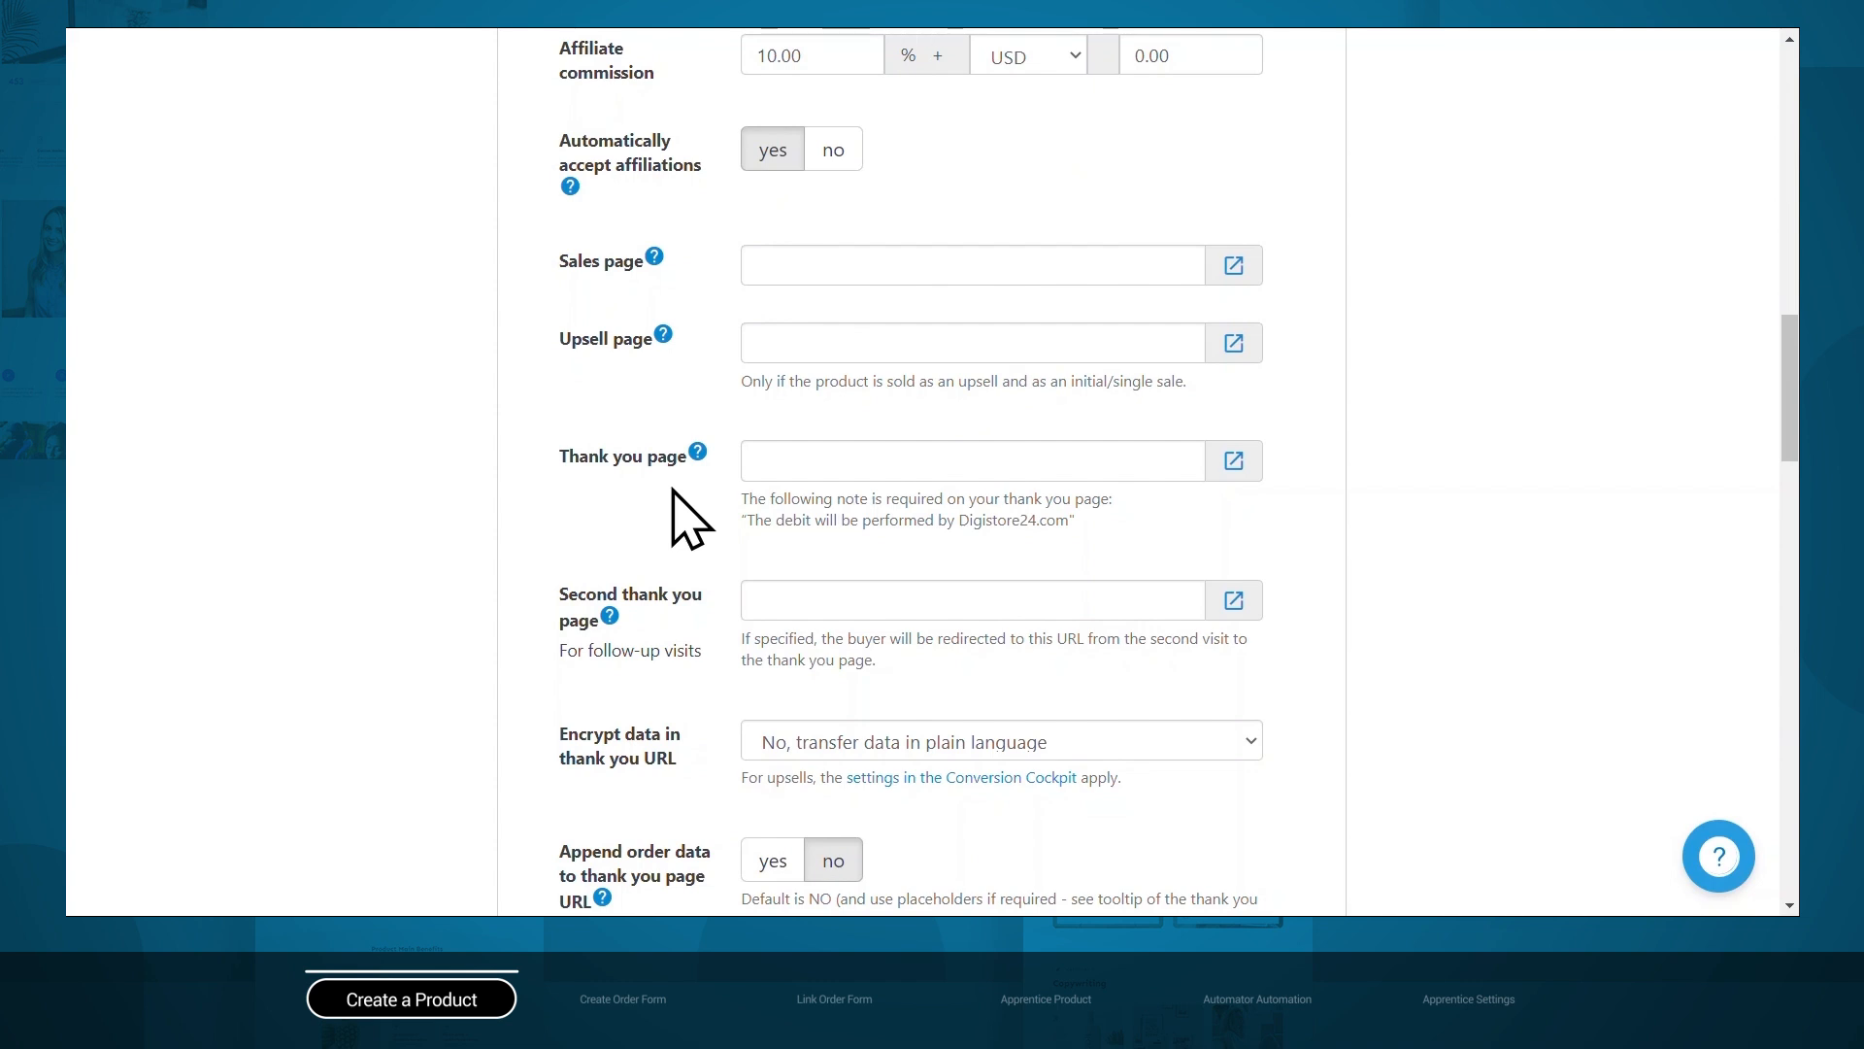
{"action": "right_click", "coordinate": [820, 265]}
{"action": "left_click", "coordinate": [903, 434]}
{"action": "left_click", "coordinate": [777, 452]}
{"action": "right_click", "coordinate": [778, 453]}
{"action": "left_click", "coordinate": [861, 636]}
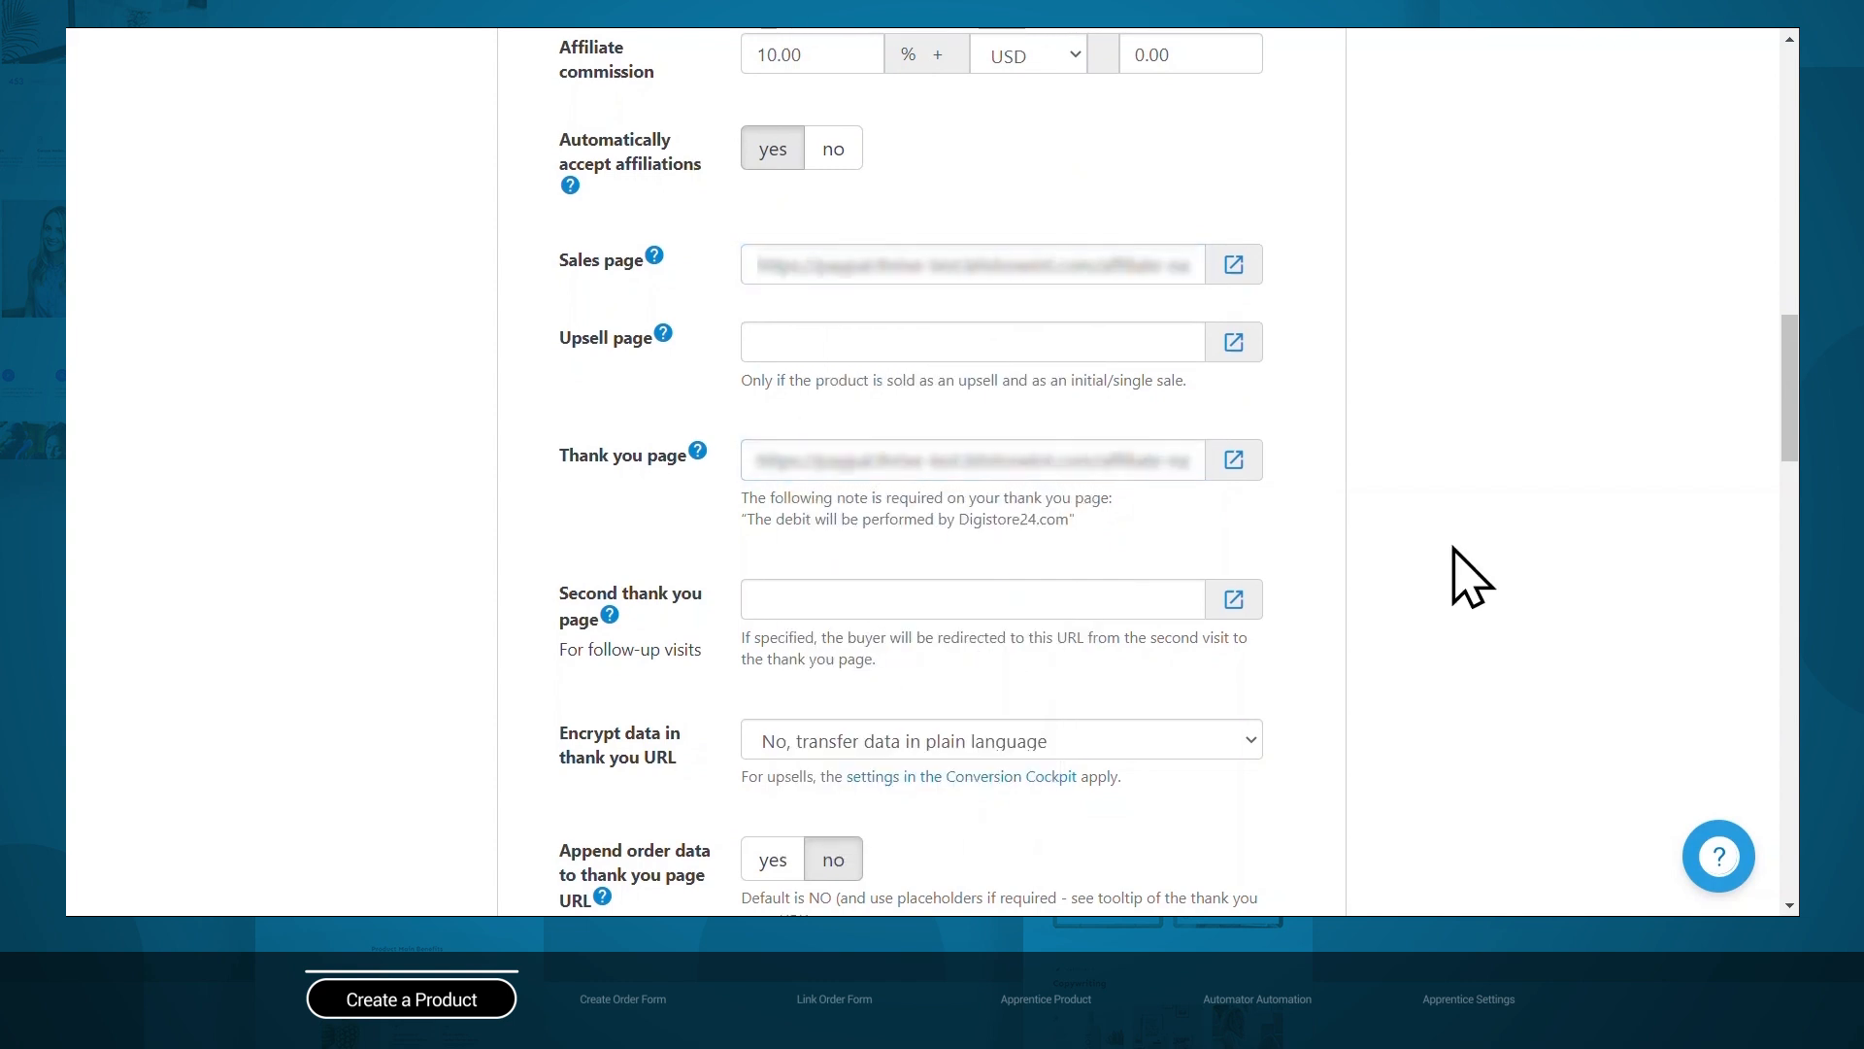
{"action": "scroll", "coordinate": [1468, 578], "scroll_direction": "down", "scroll_amount": 15}
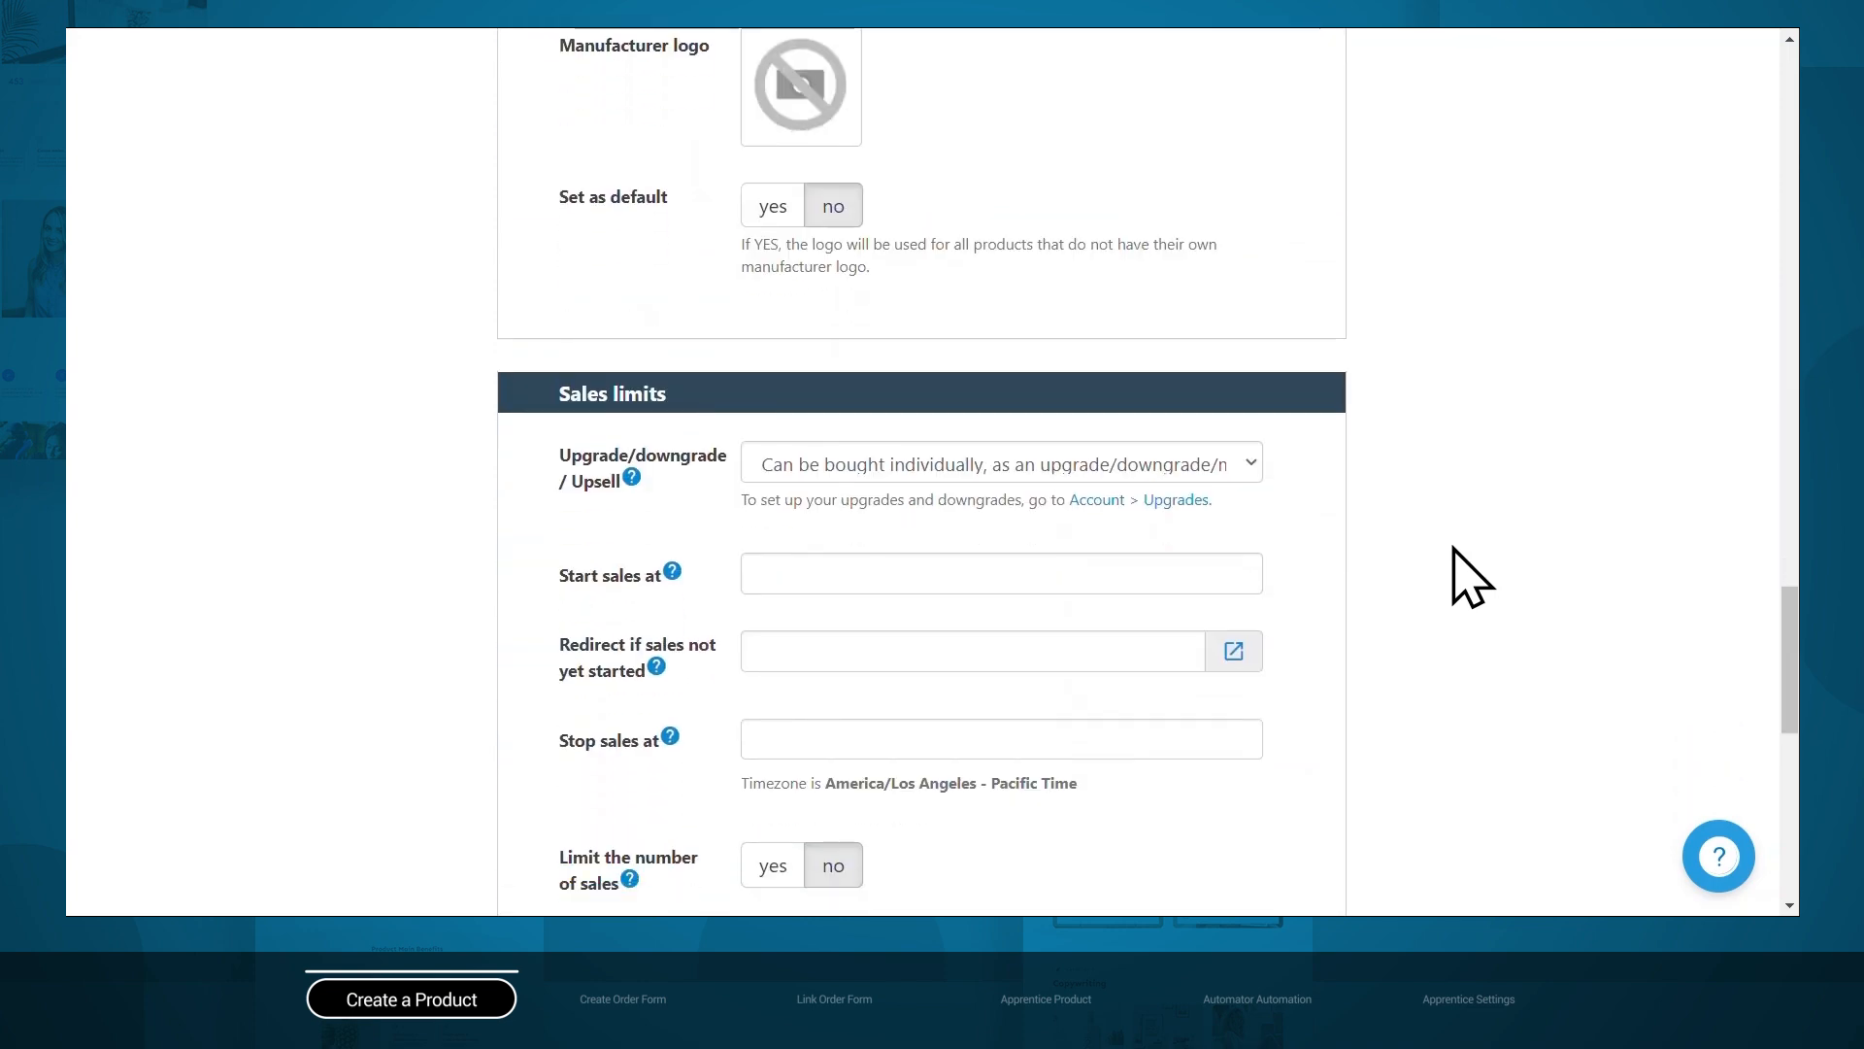
{"action": "scroll", "coordinate": [1468, 578], "scroll_direction": "down", "scroll_amount": 9}
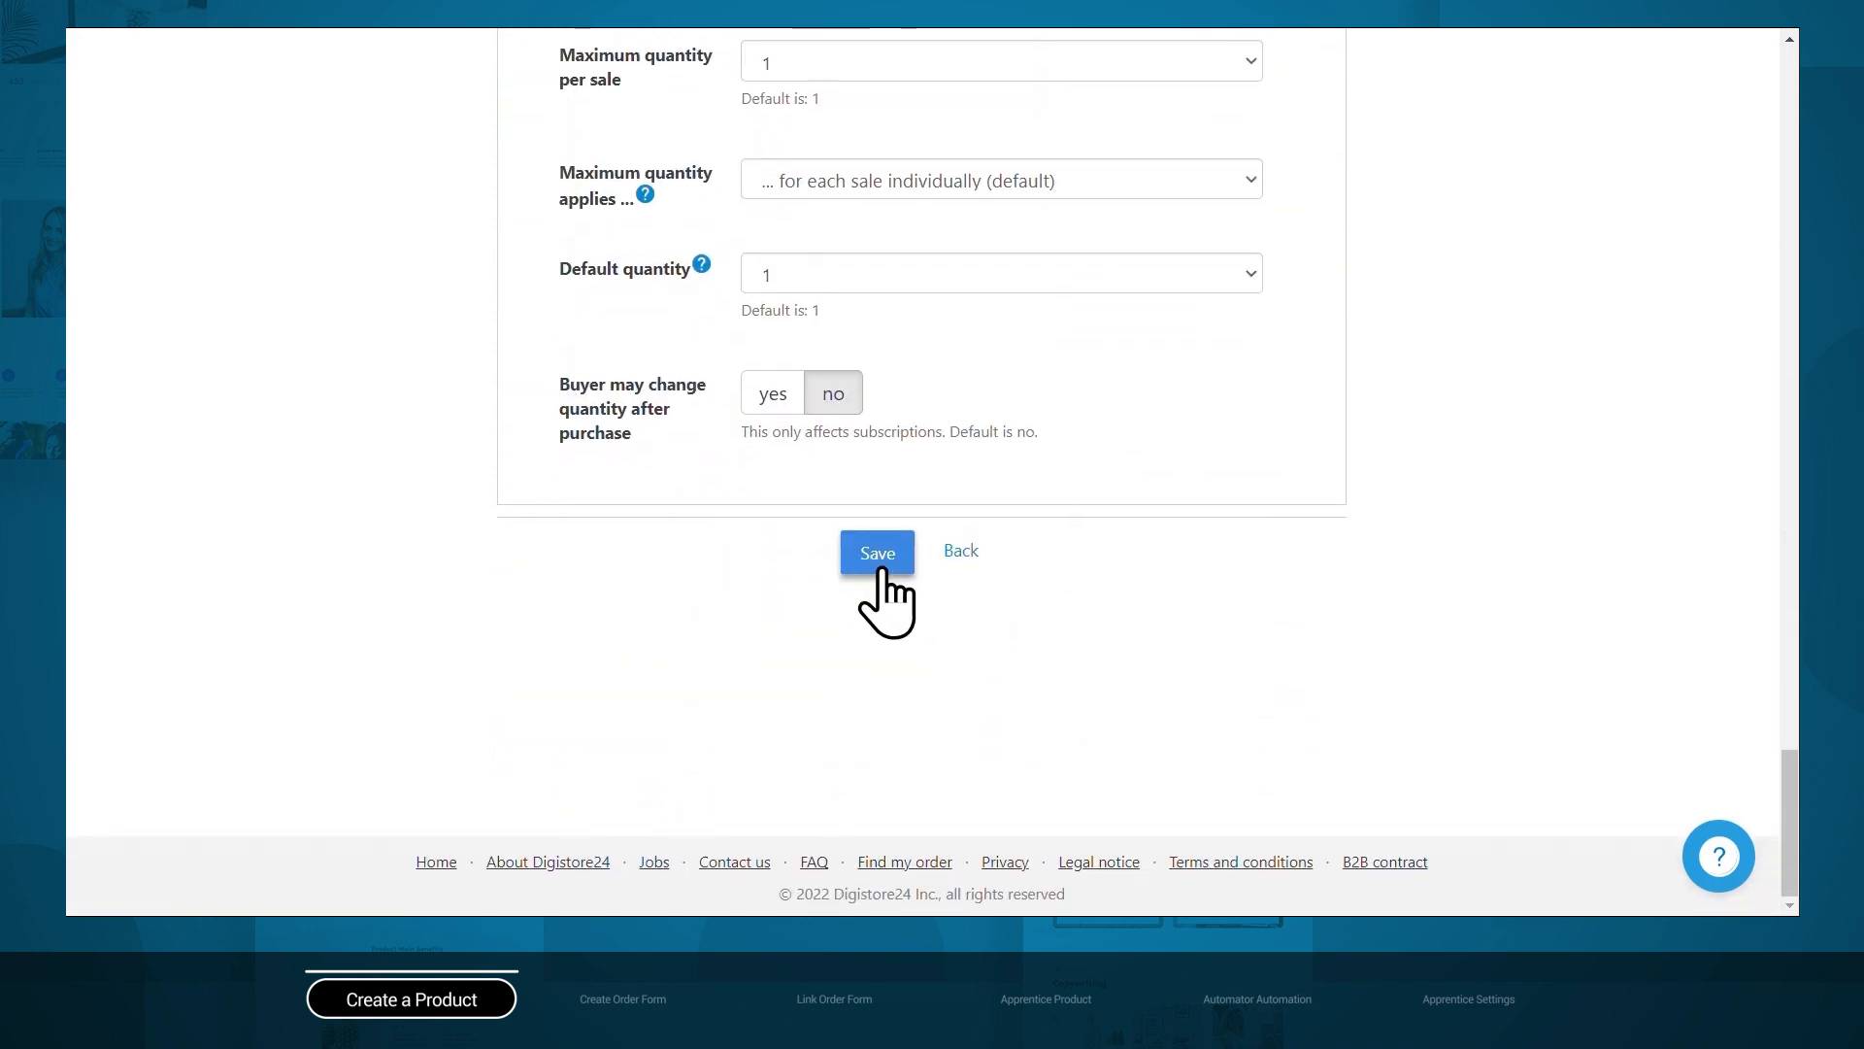
{"action": "left_click", "coordinate": [882, 571]}
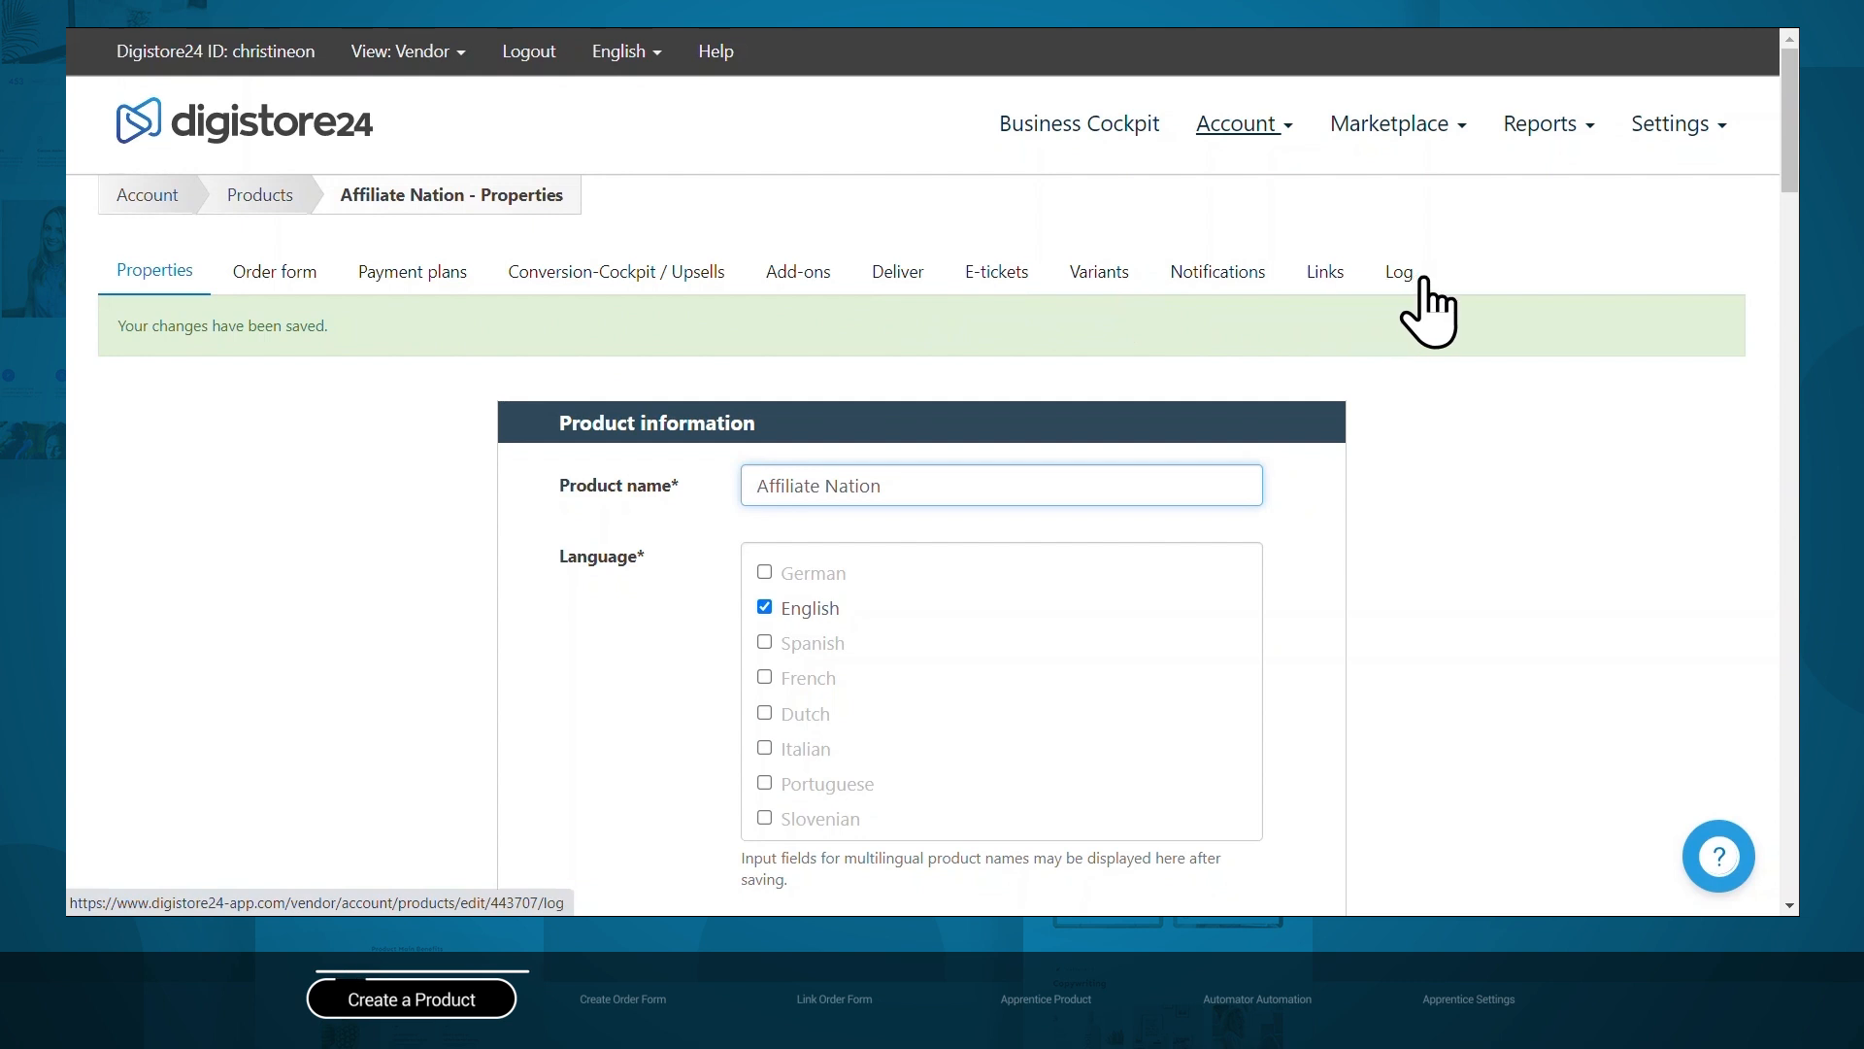
Create a responsive order form, review its blocks, and save it to open the preview.
{"action": "left_click", "coordinate": [1263, 136]}
{"action": "left_click", "coordinate": [1231, 241]}
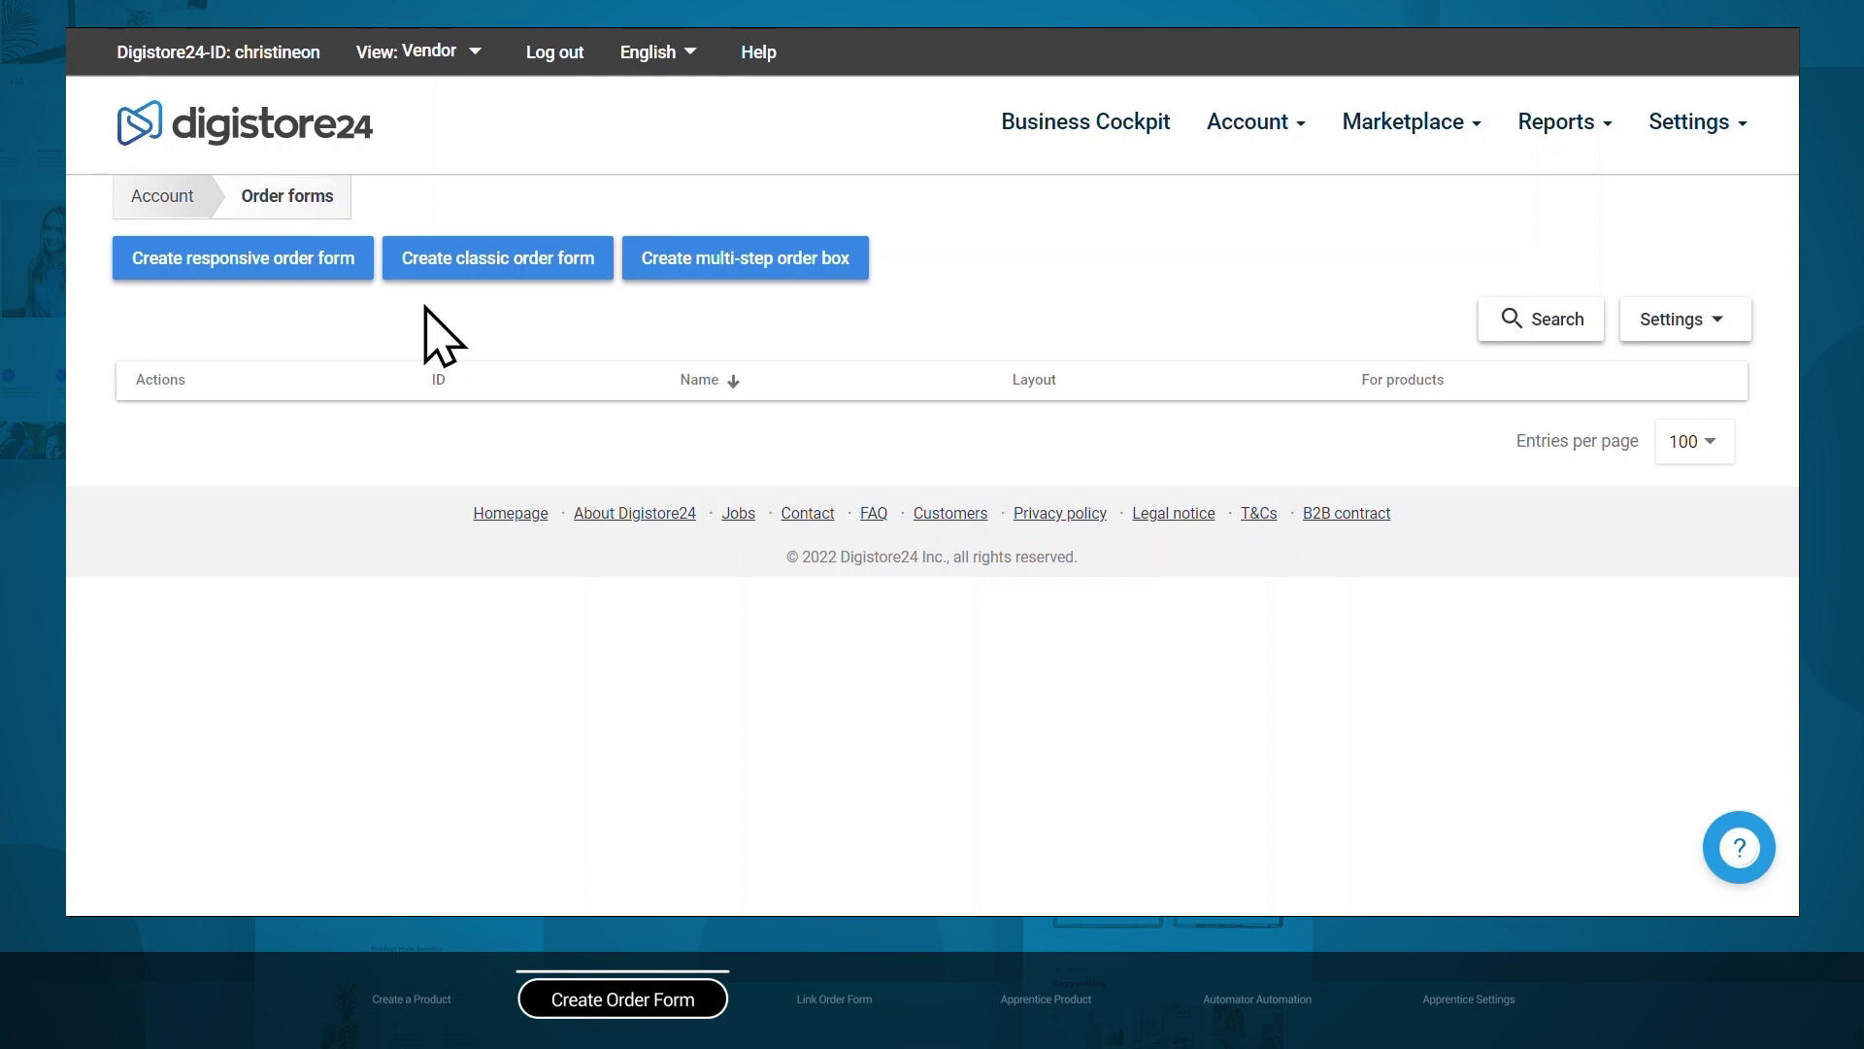
{"action": "left_click", "coordinate": [239, 276]}
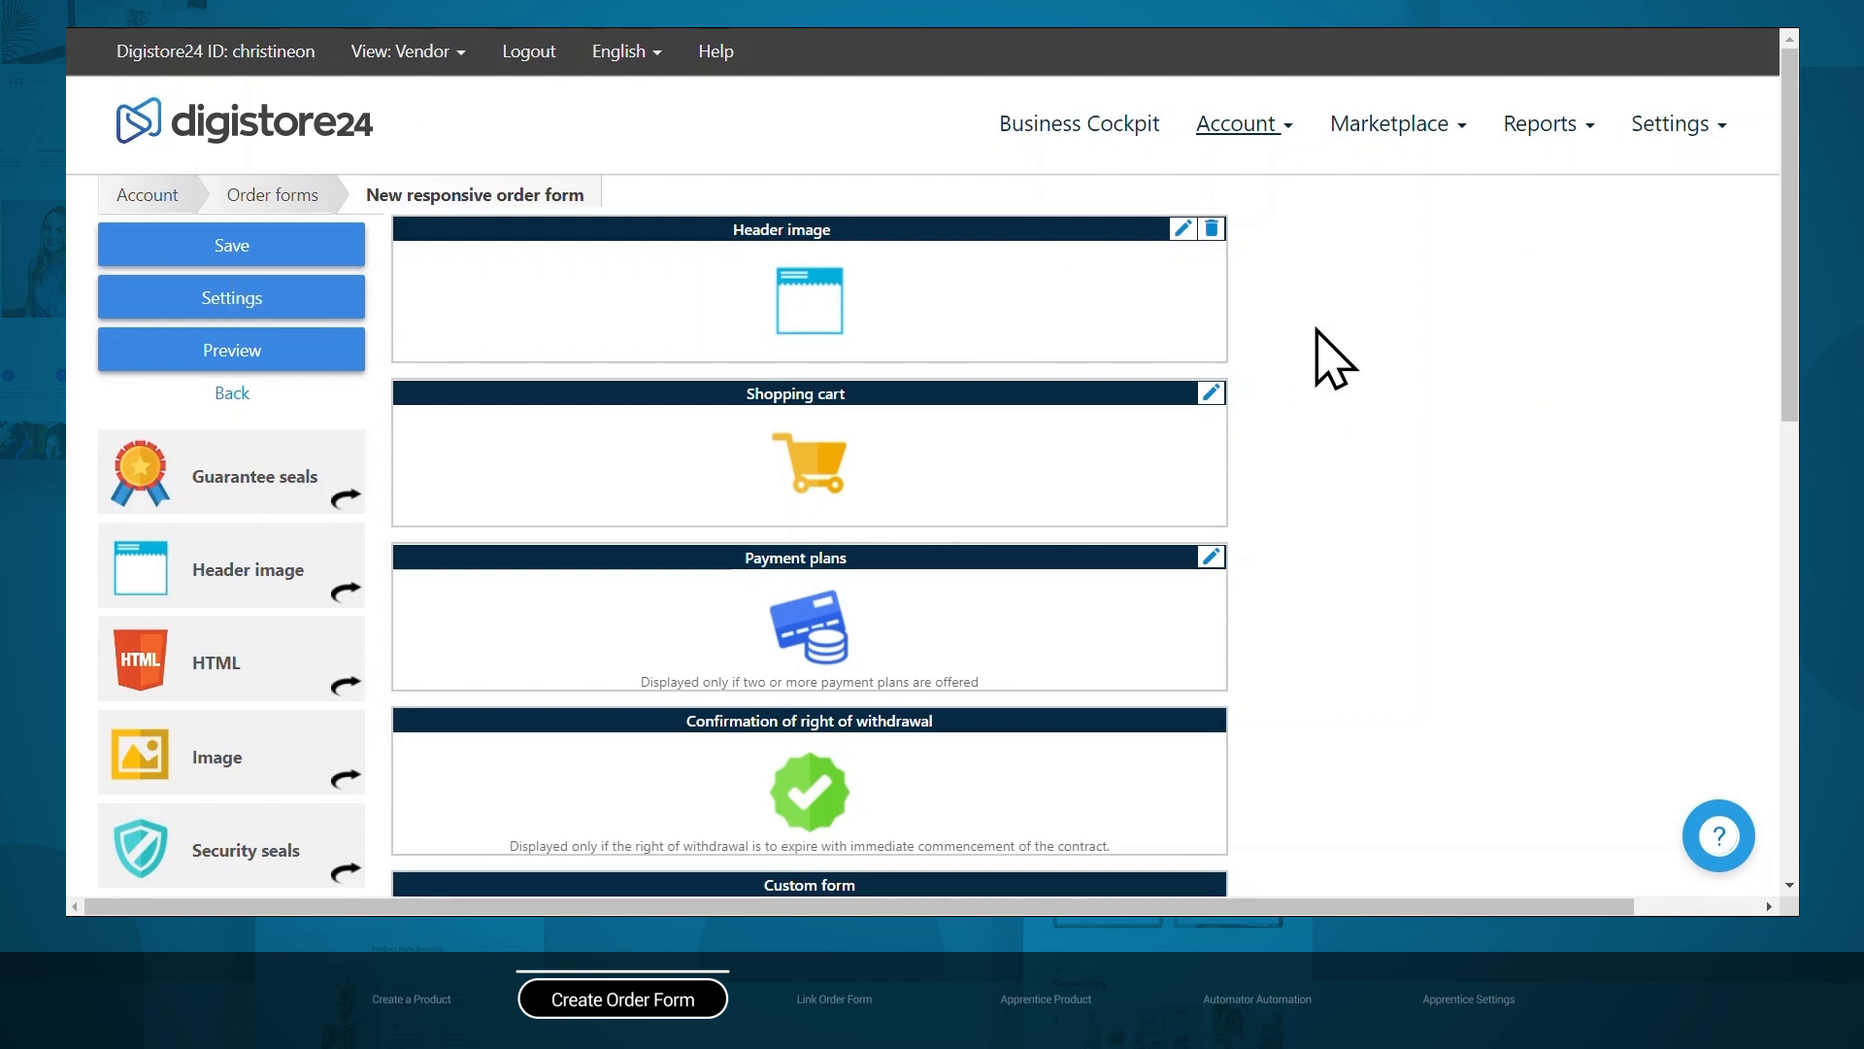
{"action": "scroll", "coordinate": [1335, 359], "scroll_direction": "down", "scroll_amount": 4}
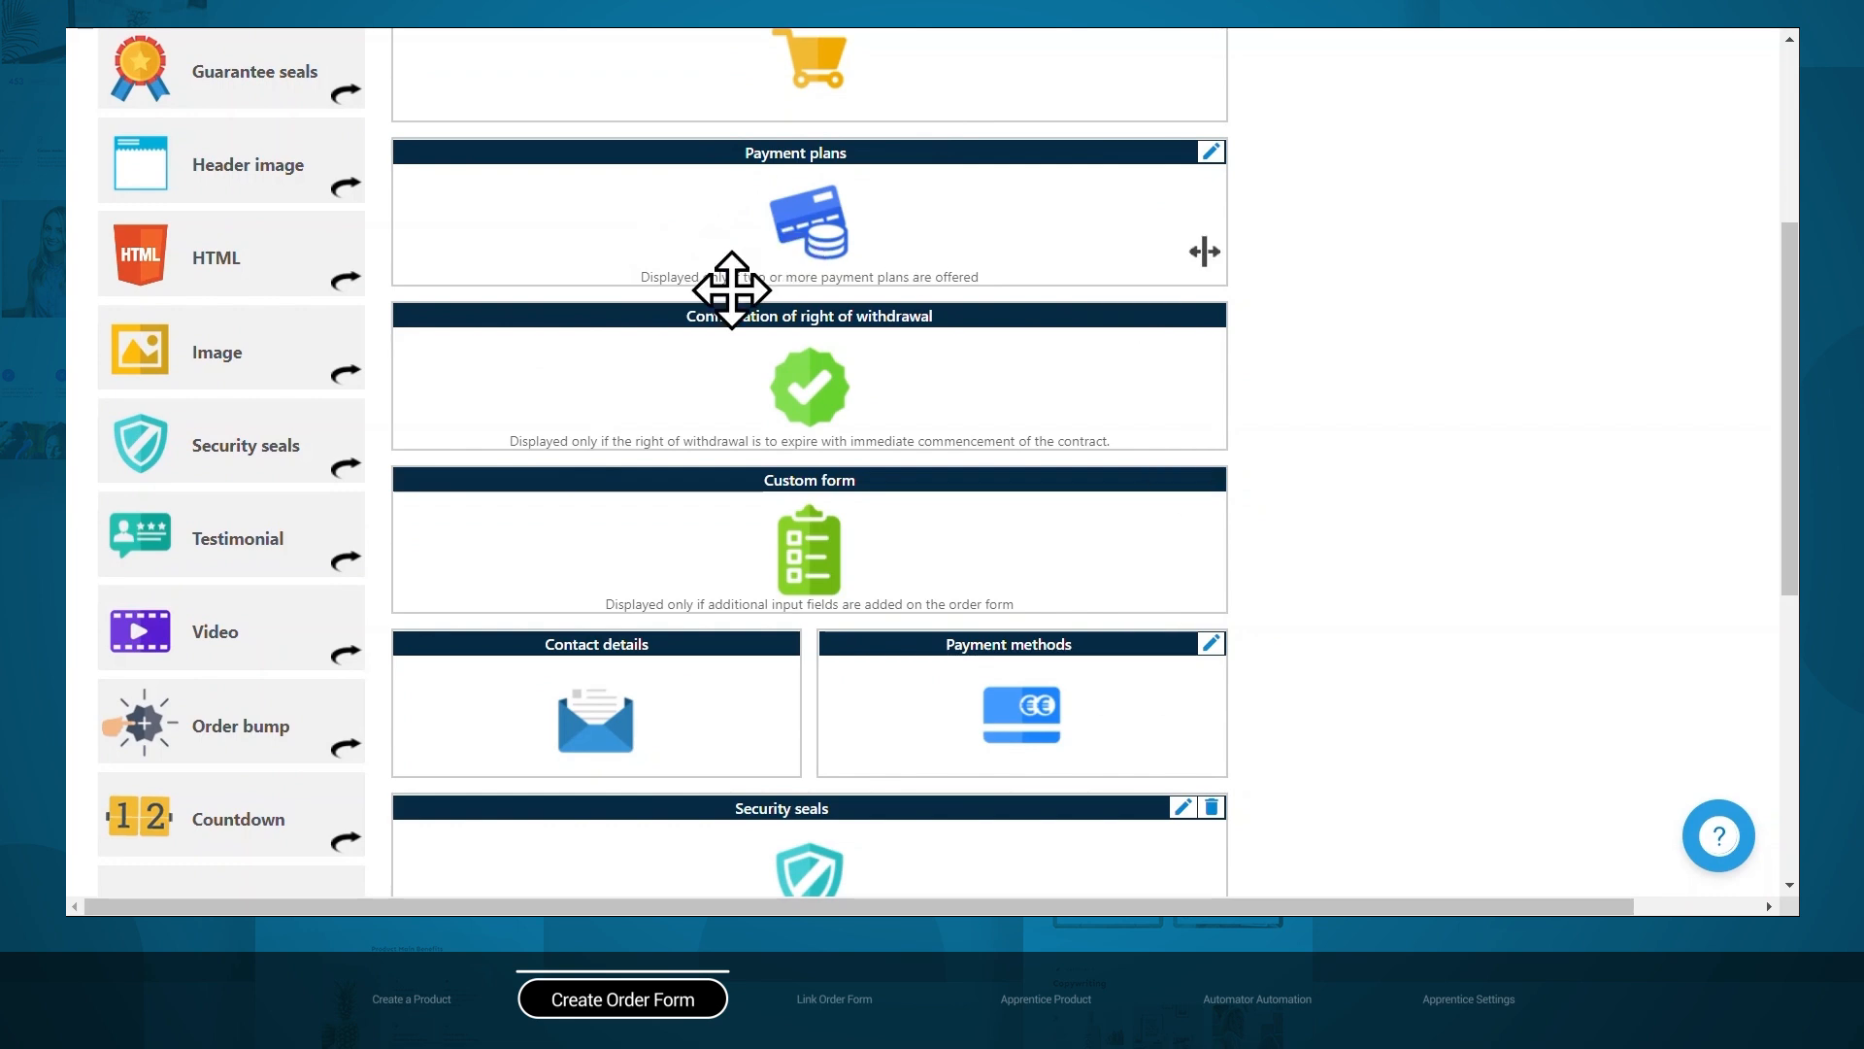
{"action": "scroll", "coordinate": [732, 290], "scroll_direction": "up", "scroll_amount": 1}
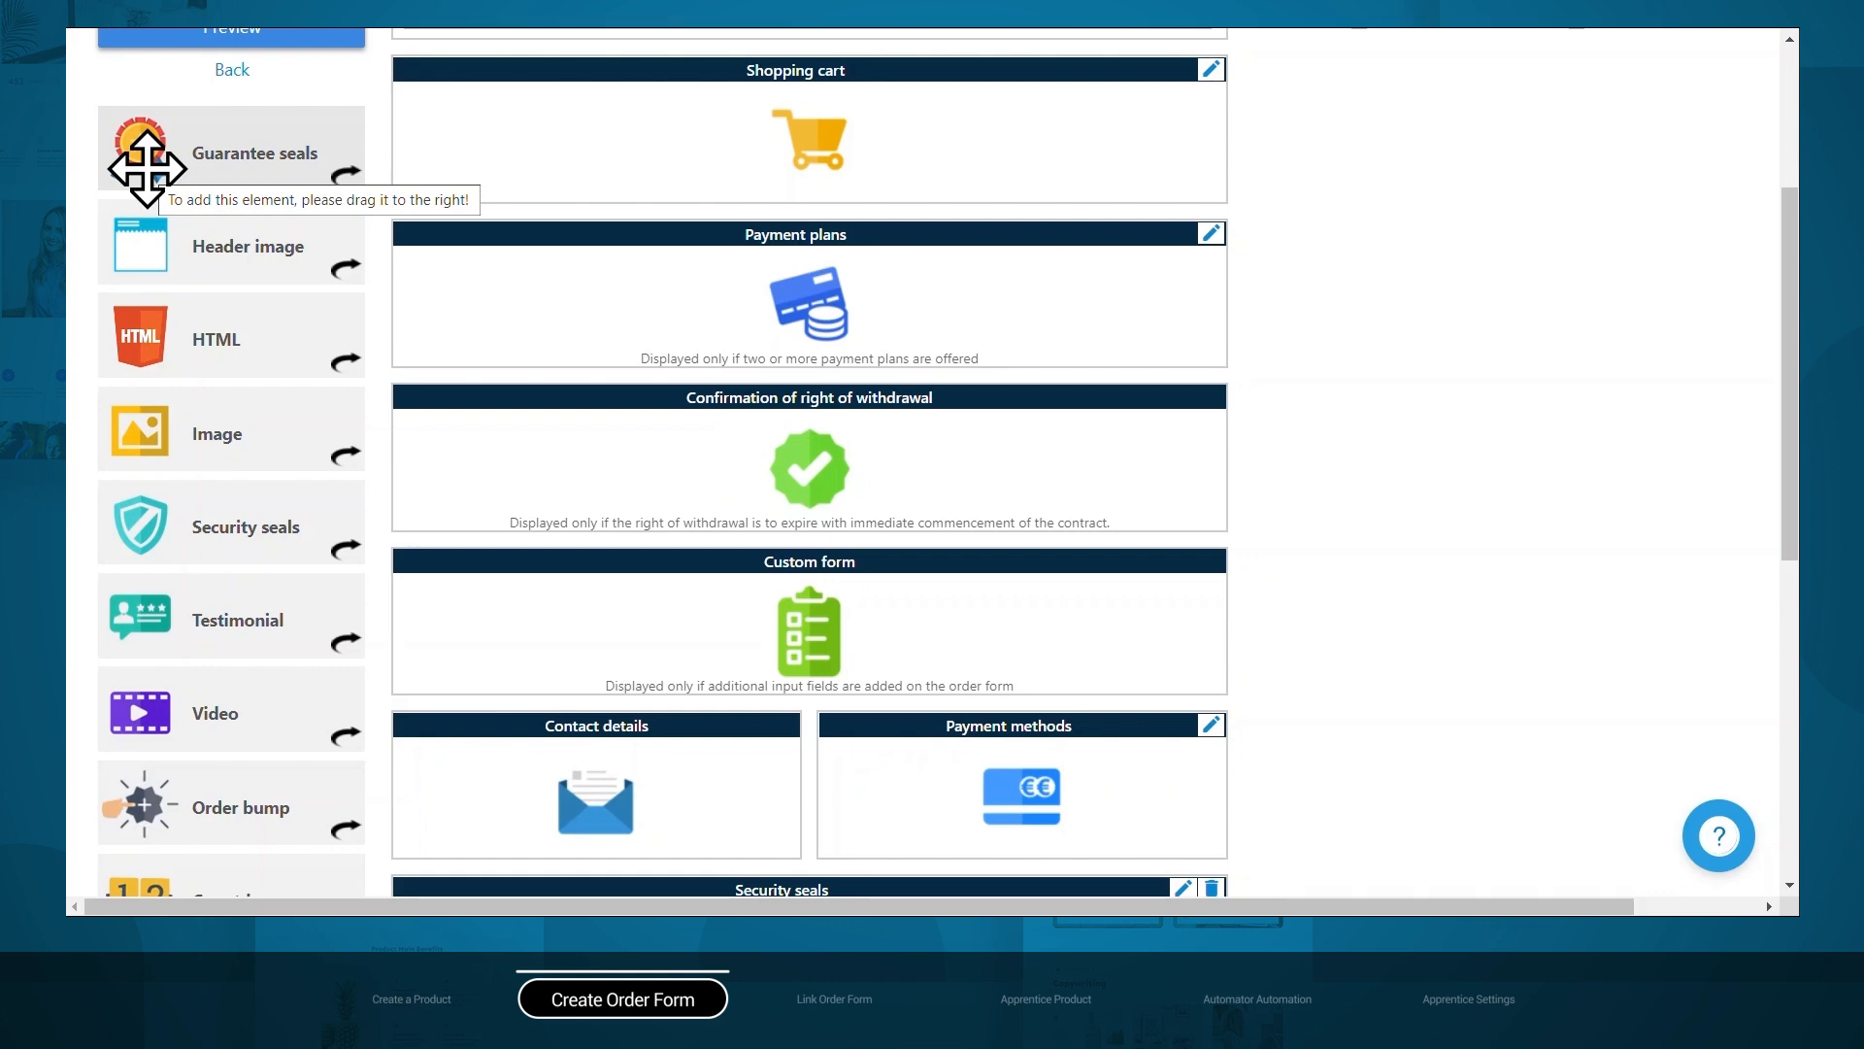
{"action": "scroll", "coordinate": [147, 169], "scroll_direction": "down", "scroll_amount": 8}
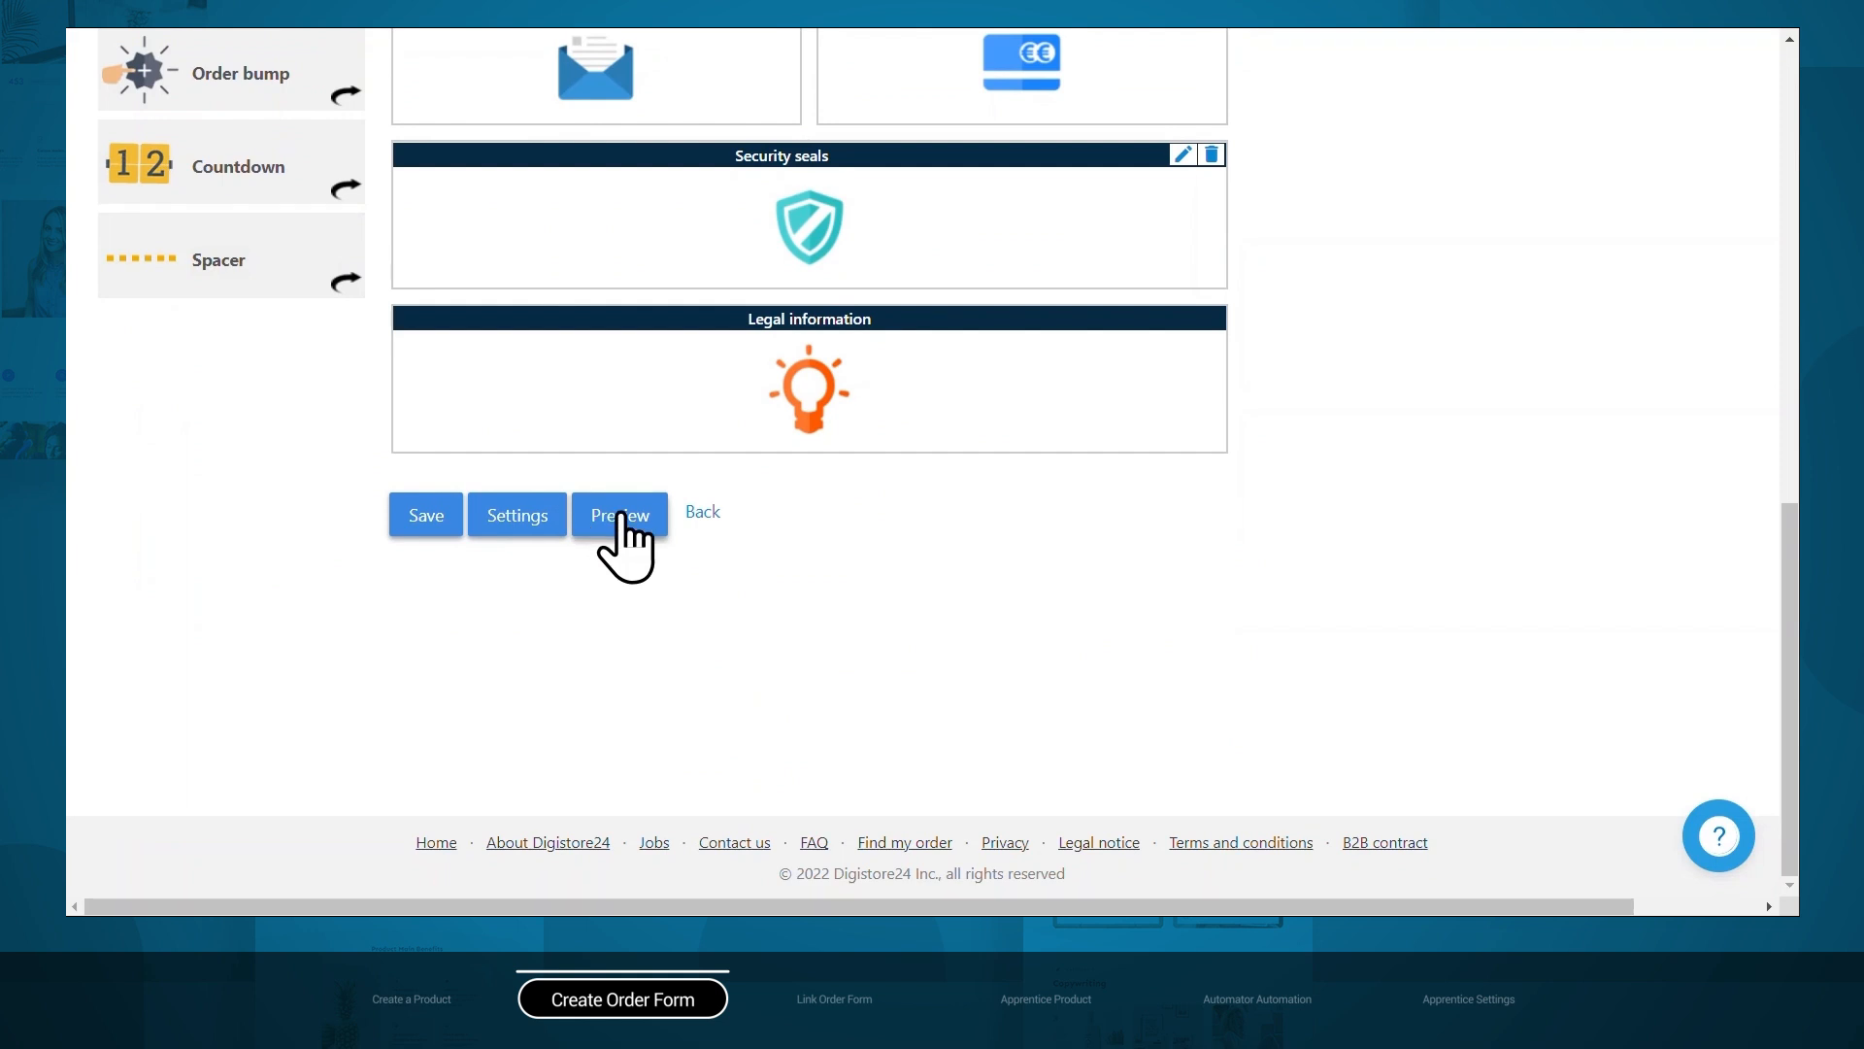
{"action": "left_click", "coordinate": [620, 514]}
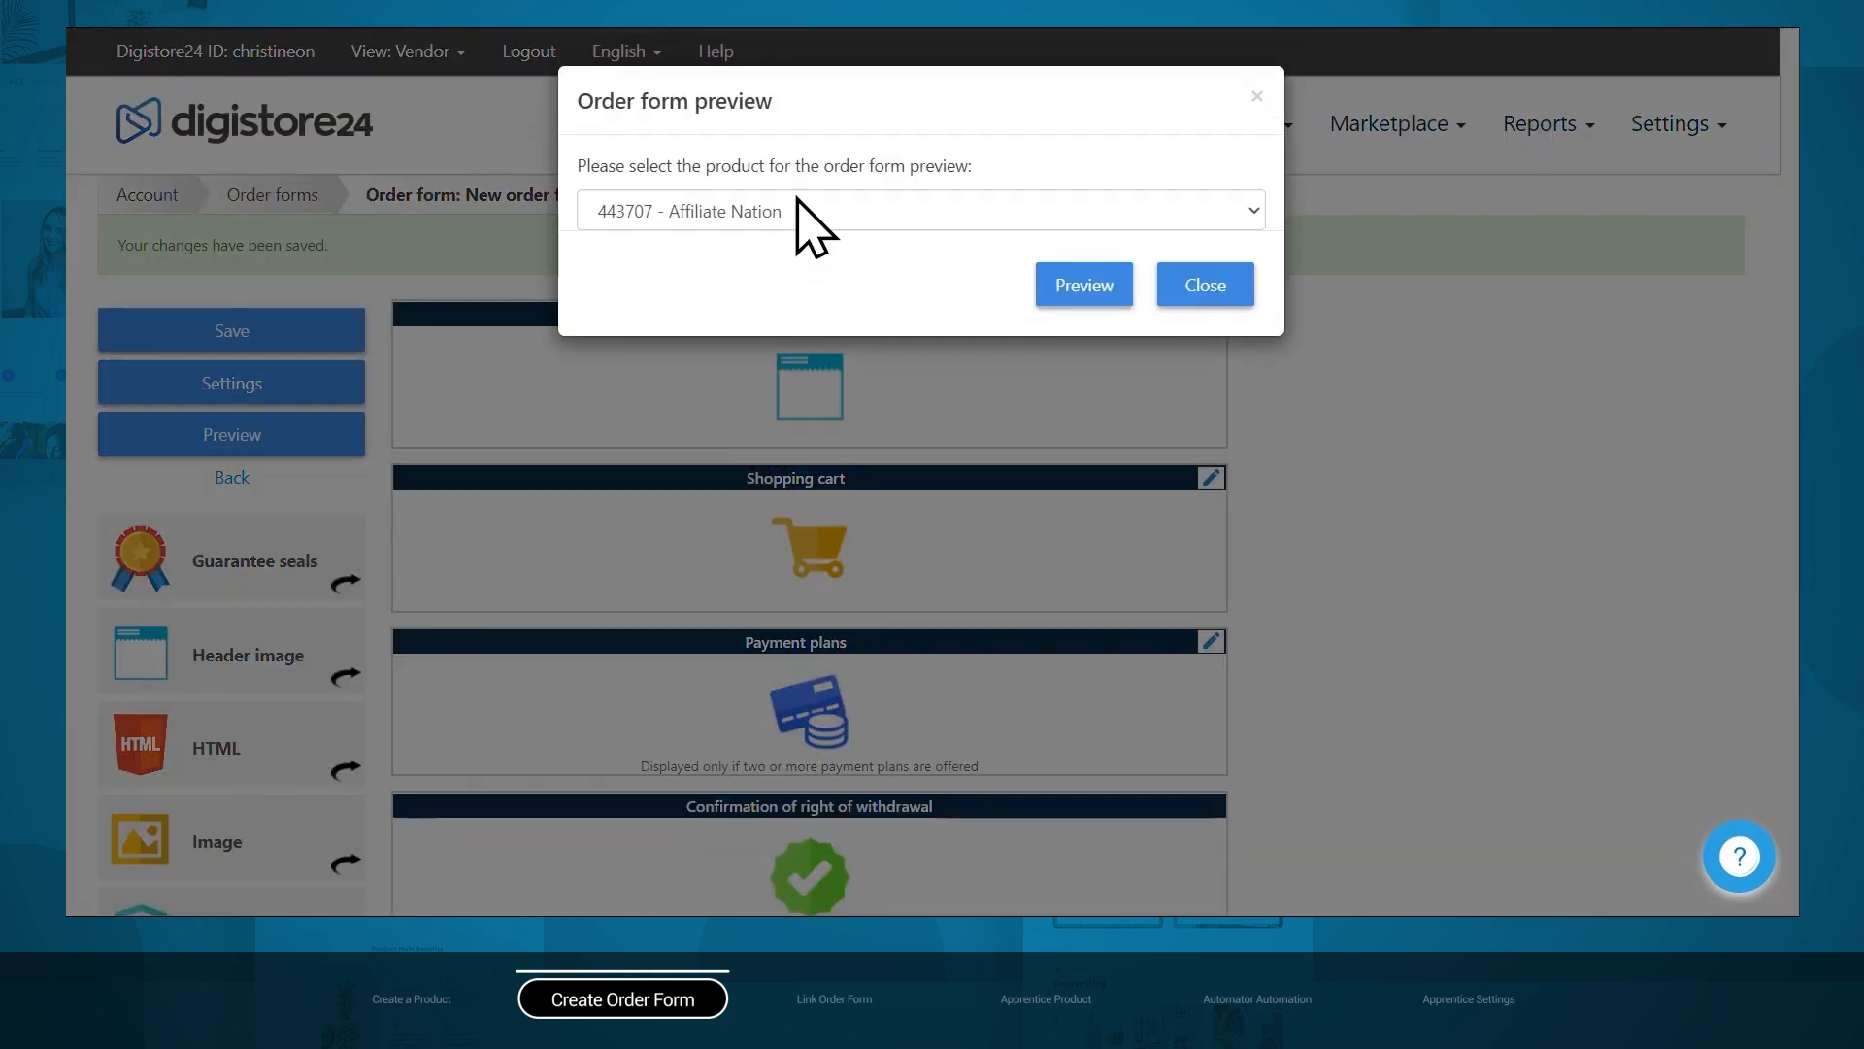
Preview the order form with product 443707 - Affiliate Nation, showing the $37.00 checkout.
{"action": "left_click", "coordinate": [799, 213]}
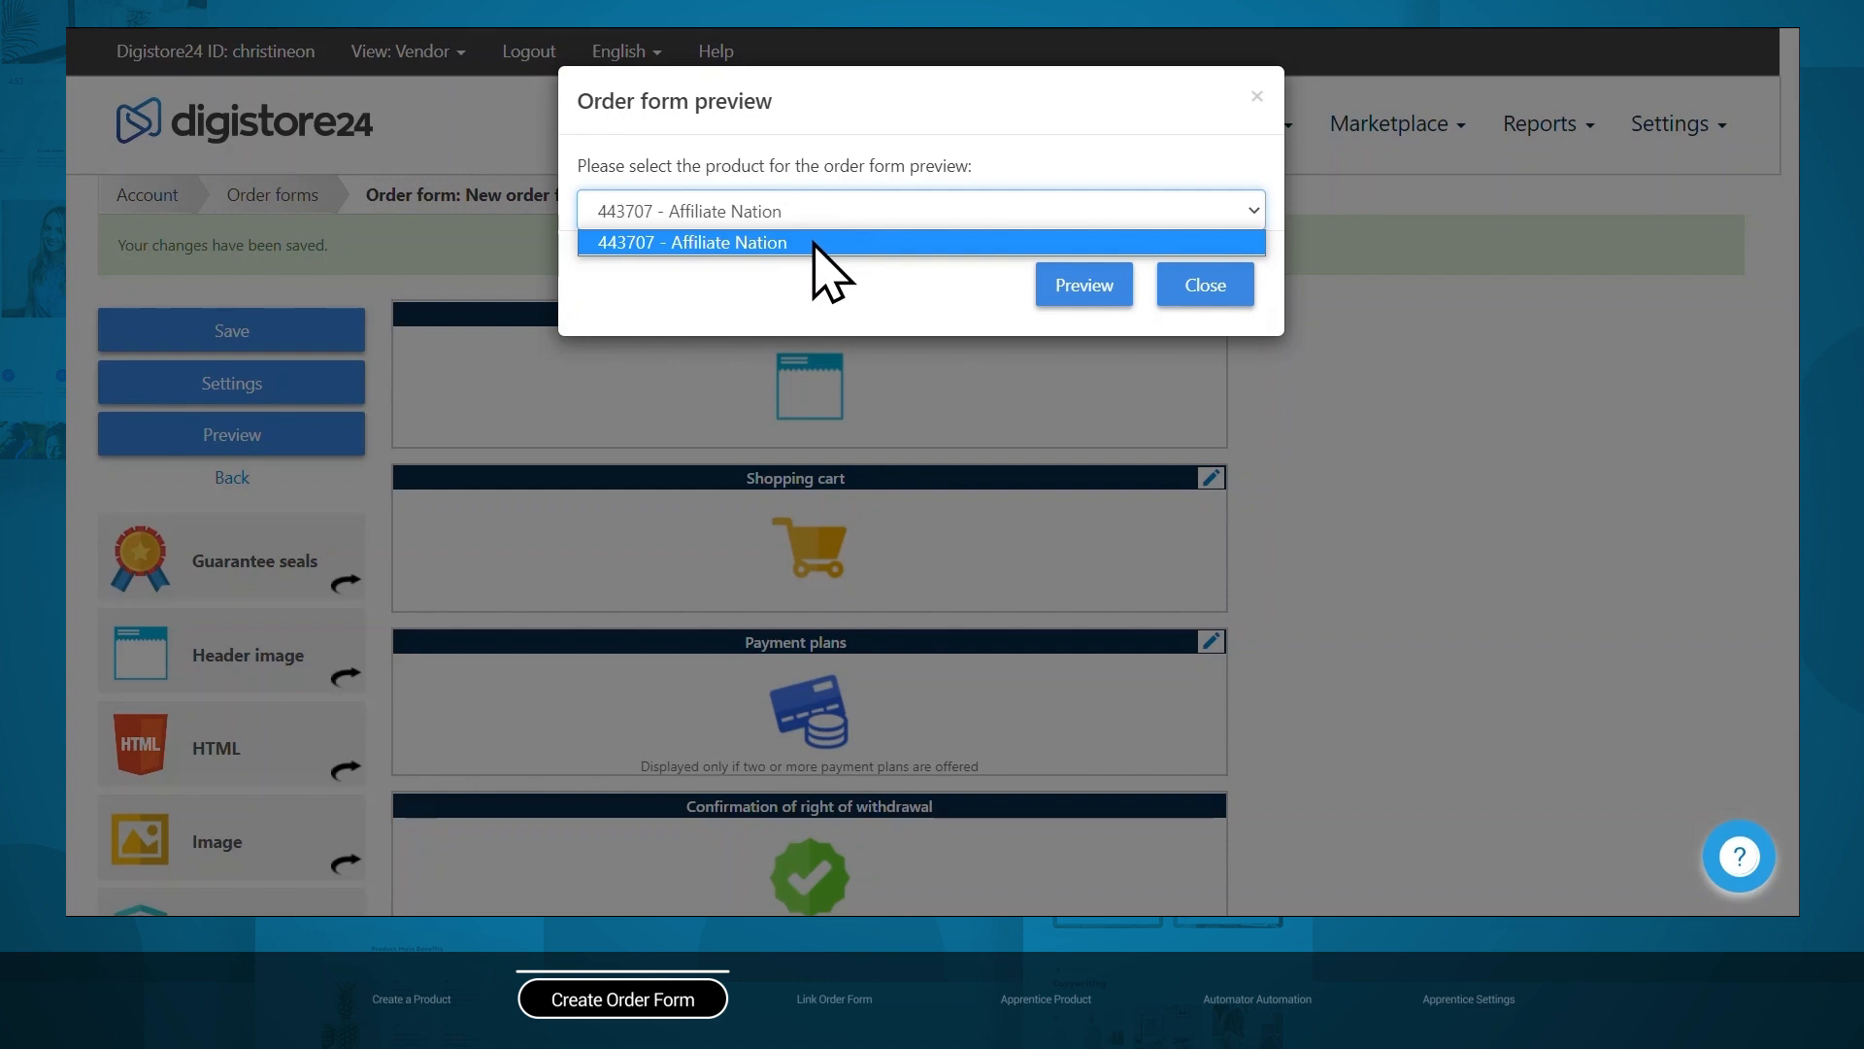
{"action": "left_click", "coordinate": [813, 243]}
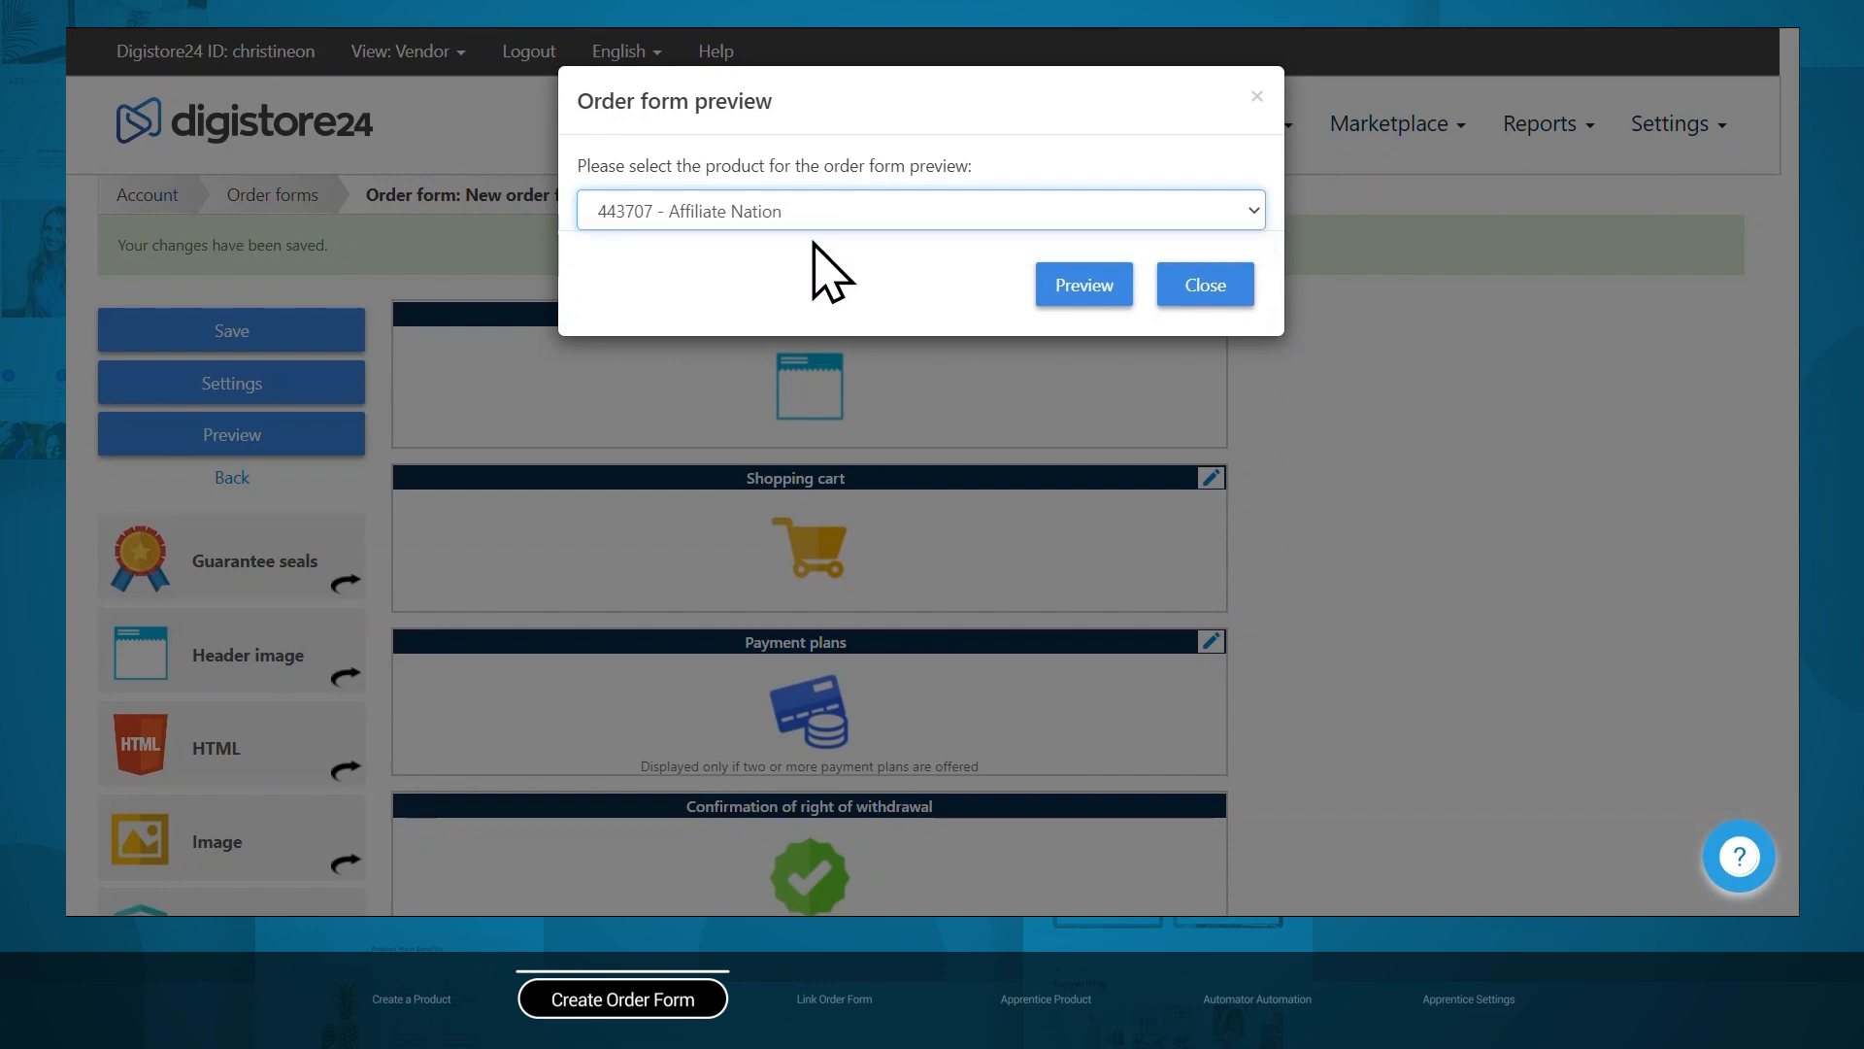
{"action": "left_click", "coordinate": [1069, 309]}
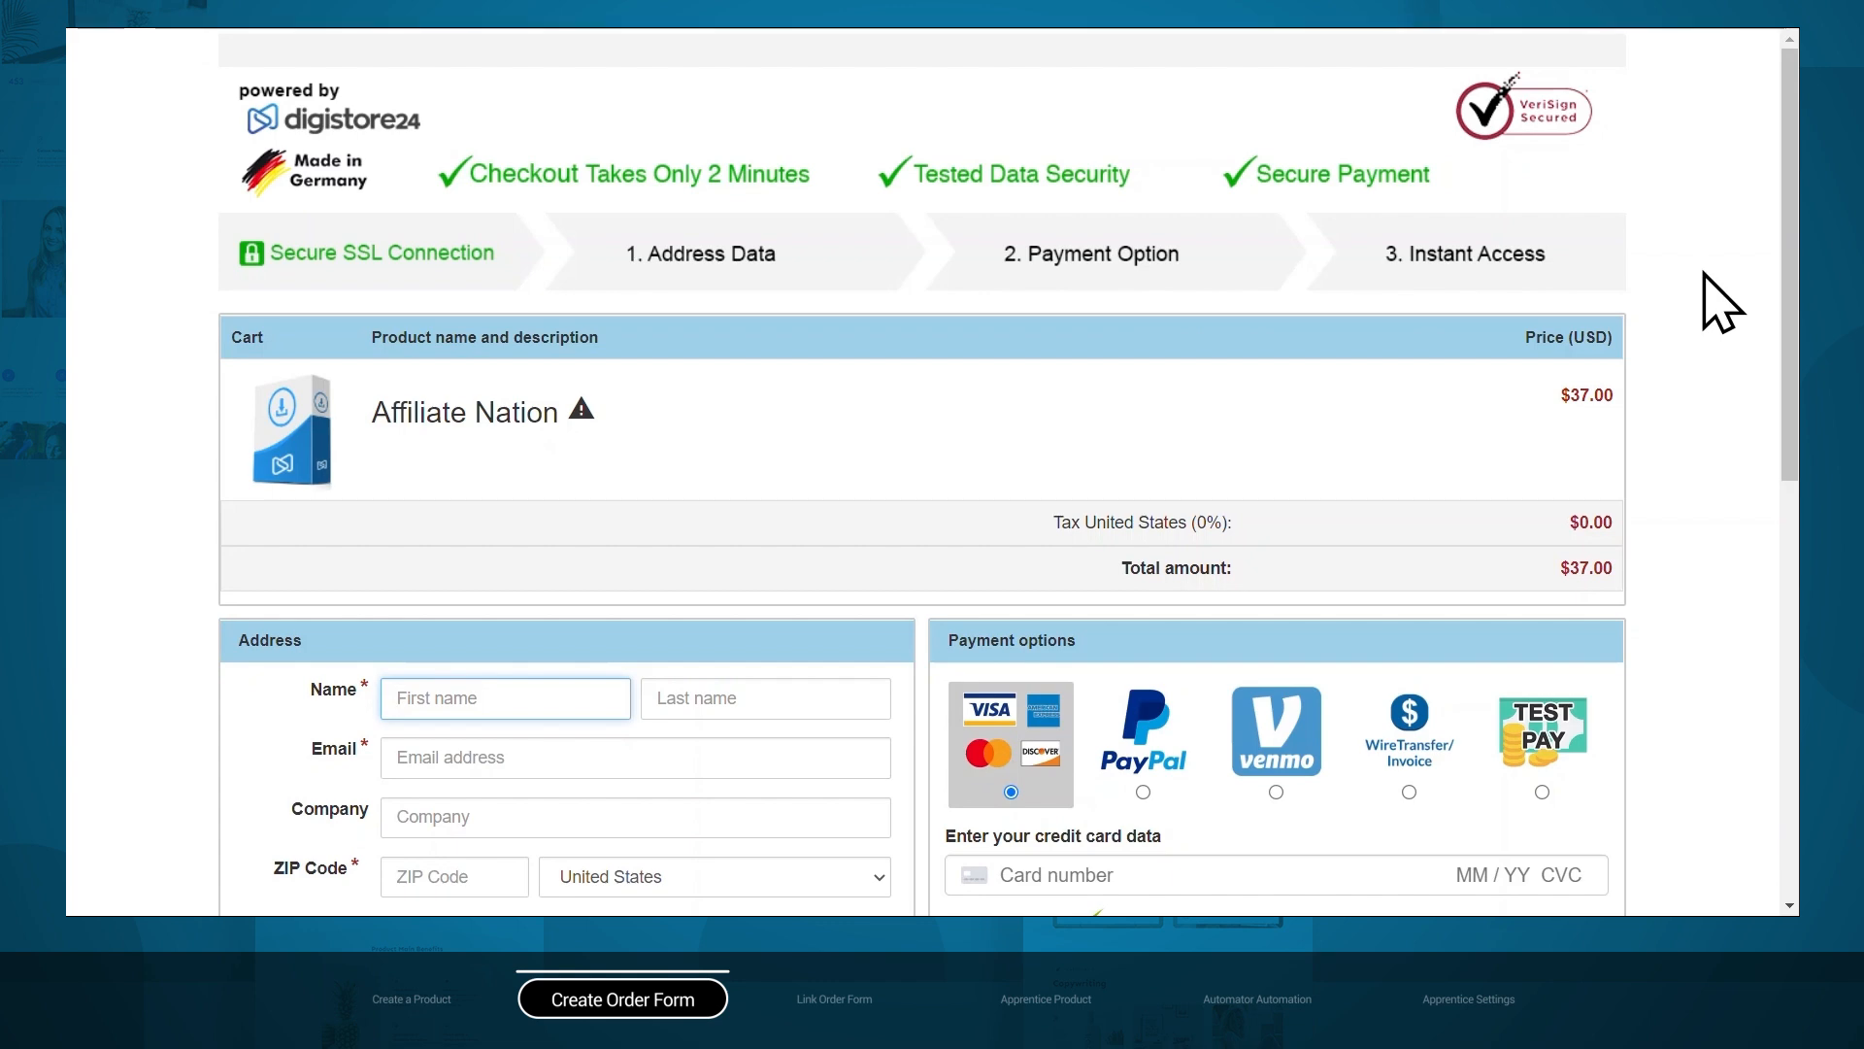
{"action": "scroll", "coordinate": [1719, 311], "scroll_direction": "down", "scroll_amount": 8}
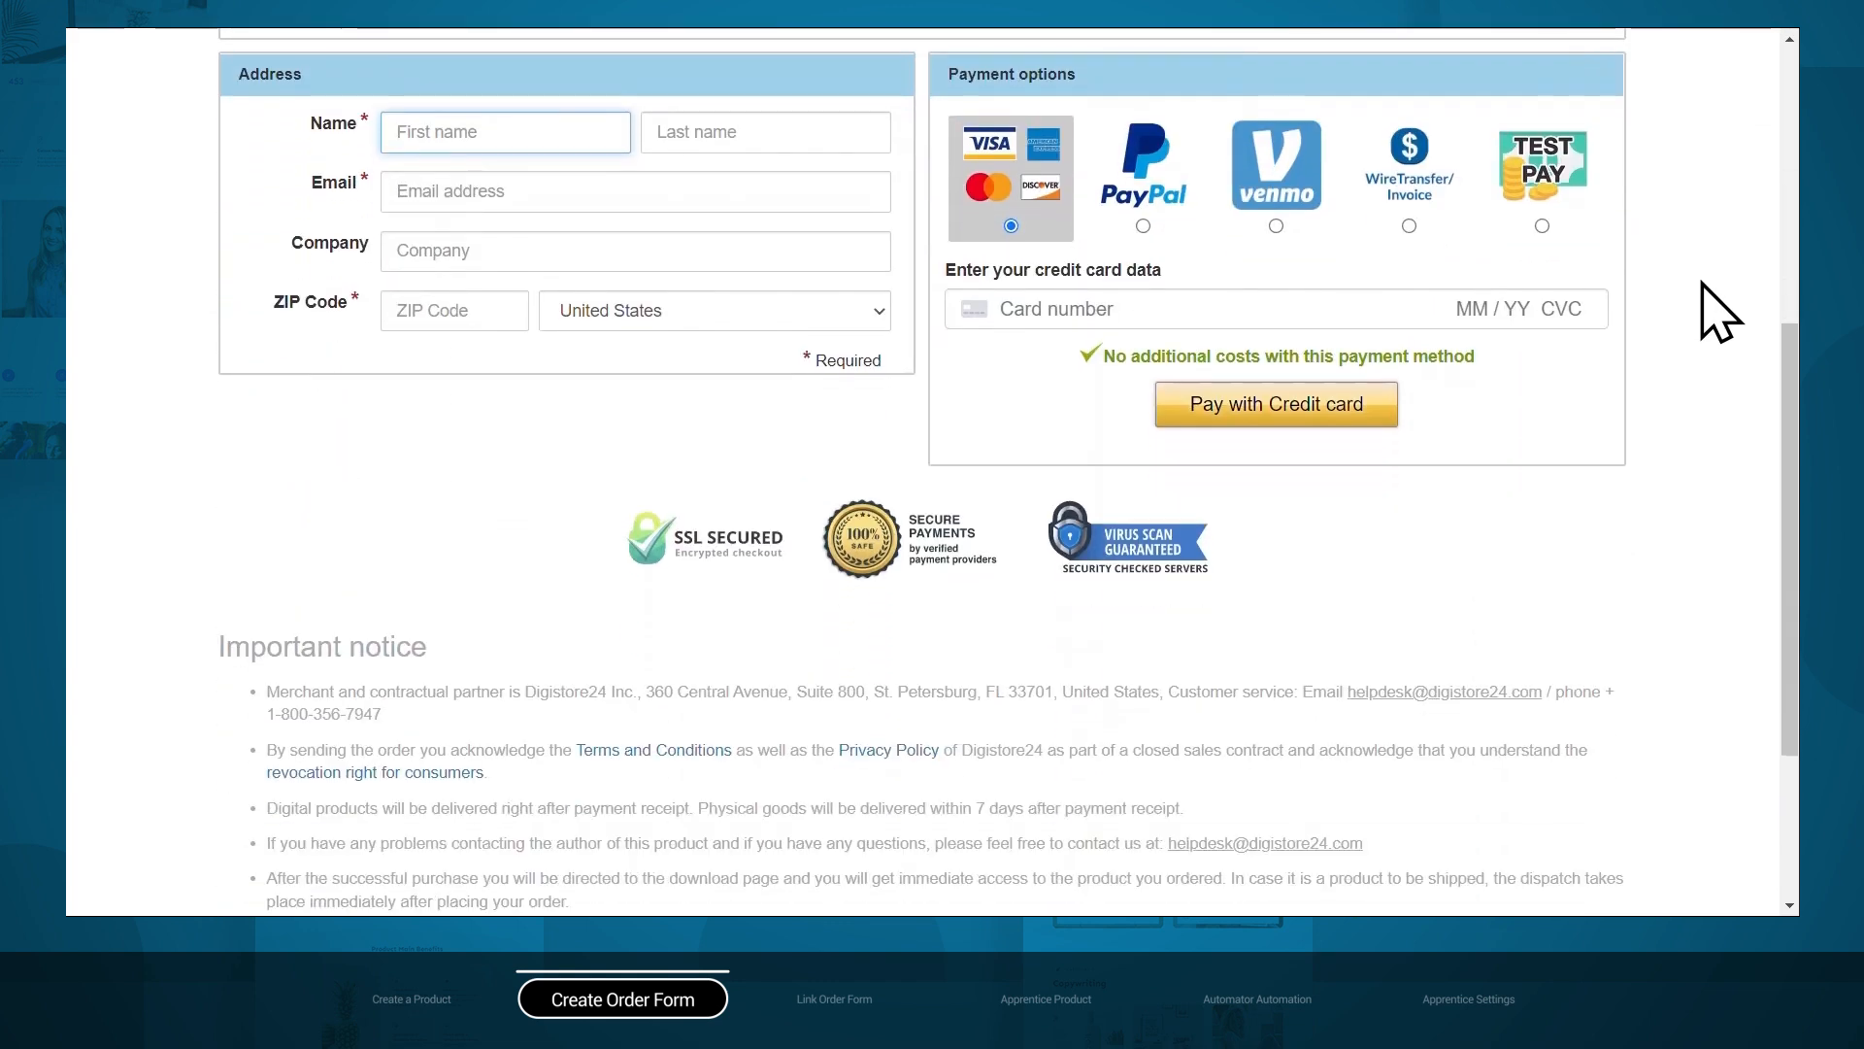
{"action": "scroll", "coordinate": [1719, 310], "scroll_direction": "up", "scroll_amount": 8}
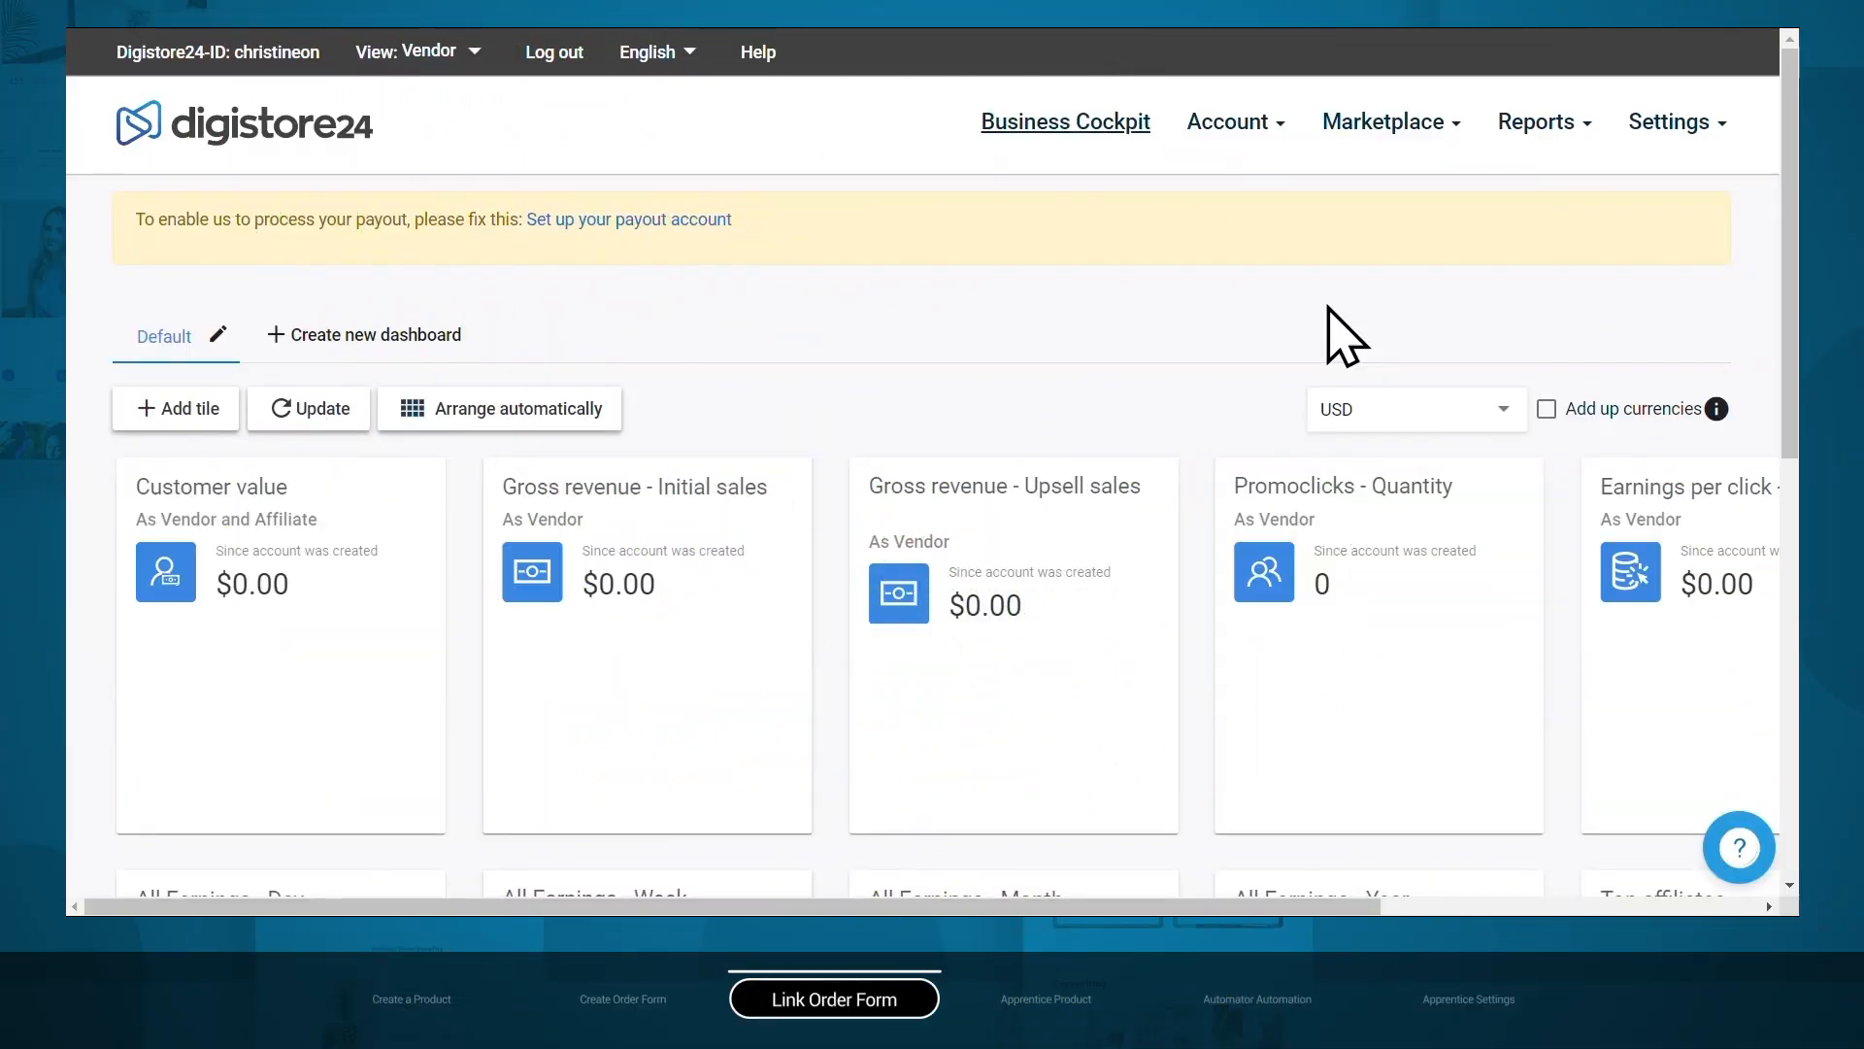
Open the Affiliate Nation product's order form settings.
{"action": "left_click", "coordinate": [1262, 159]}
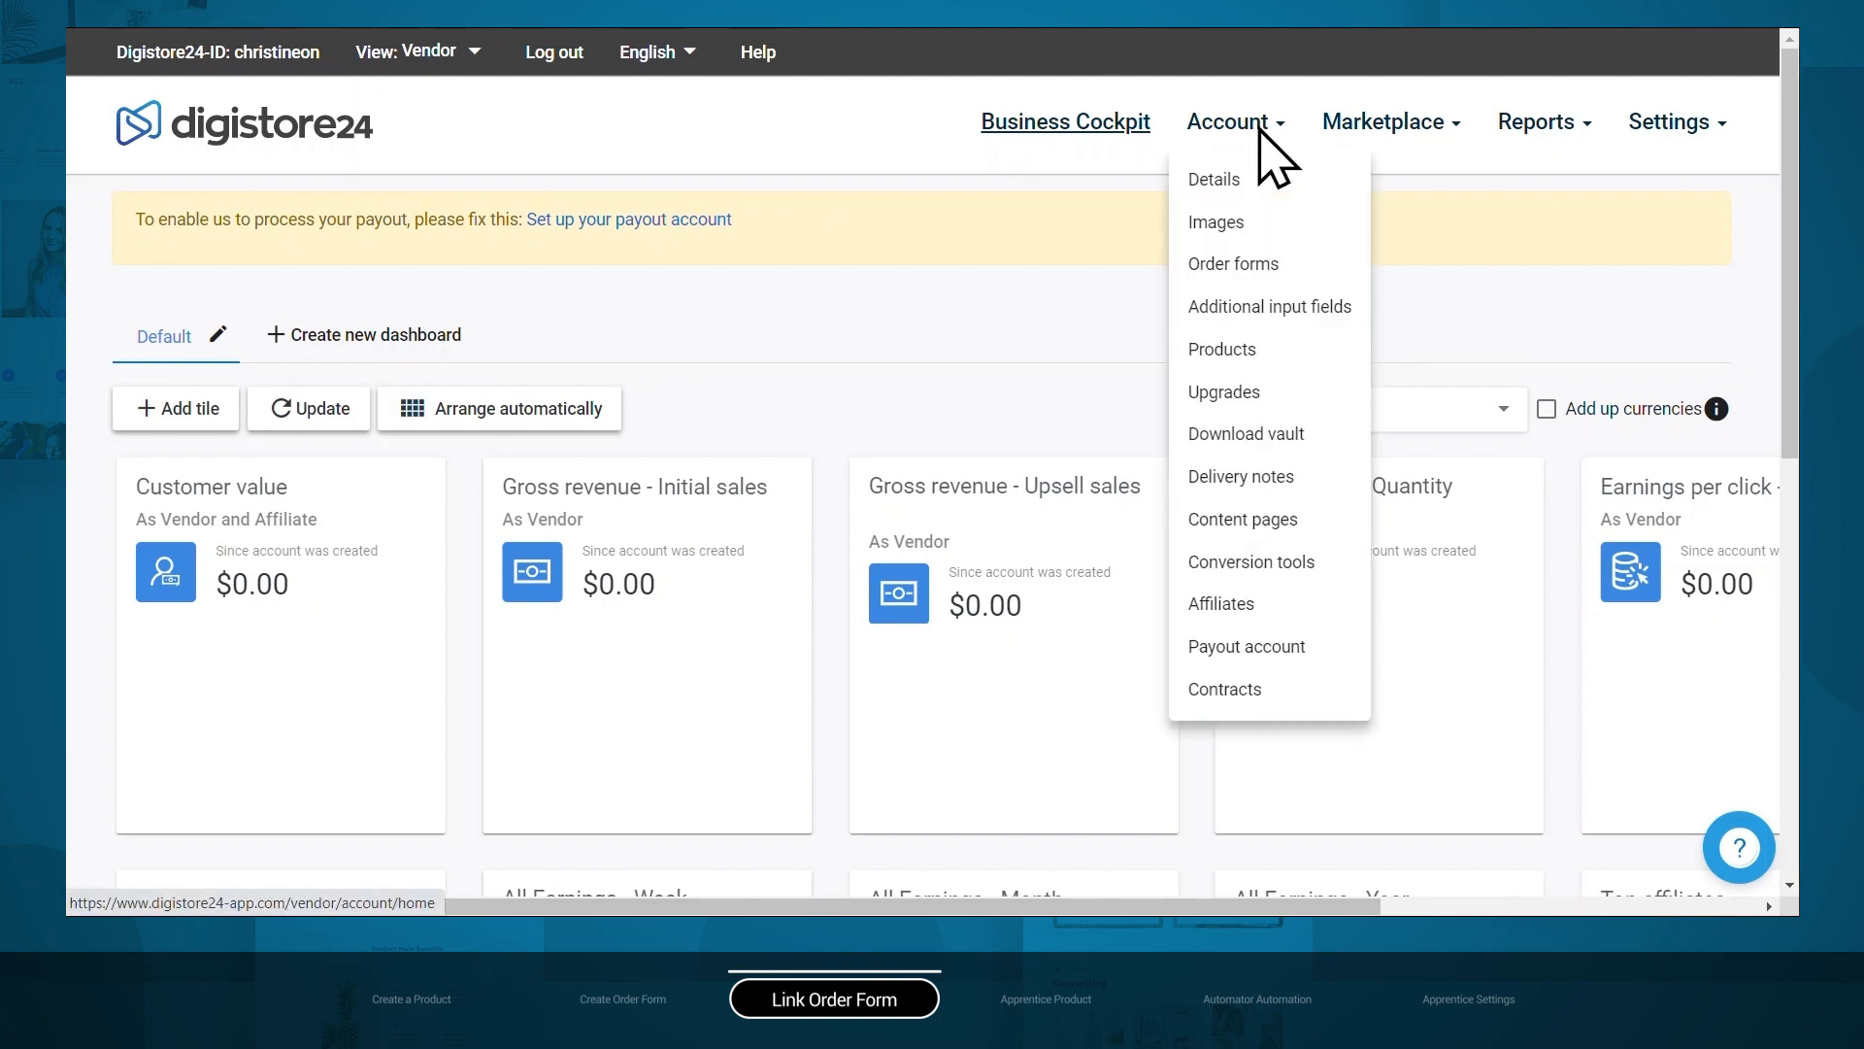
{"action": "left_click", "coordinate": [1243, 349]}
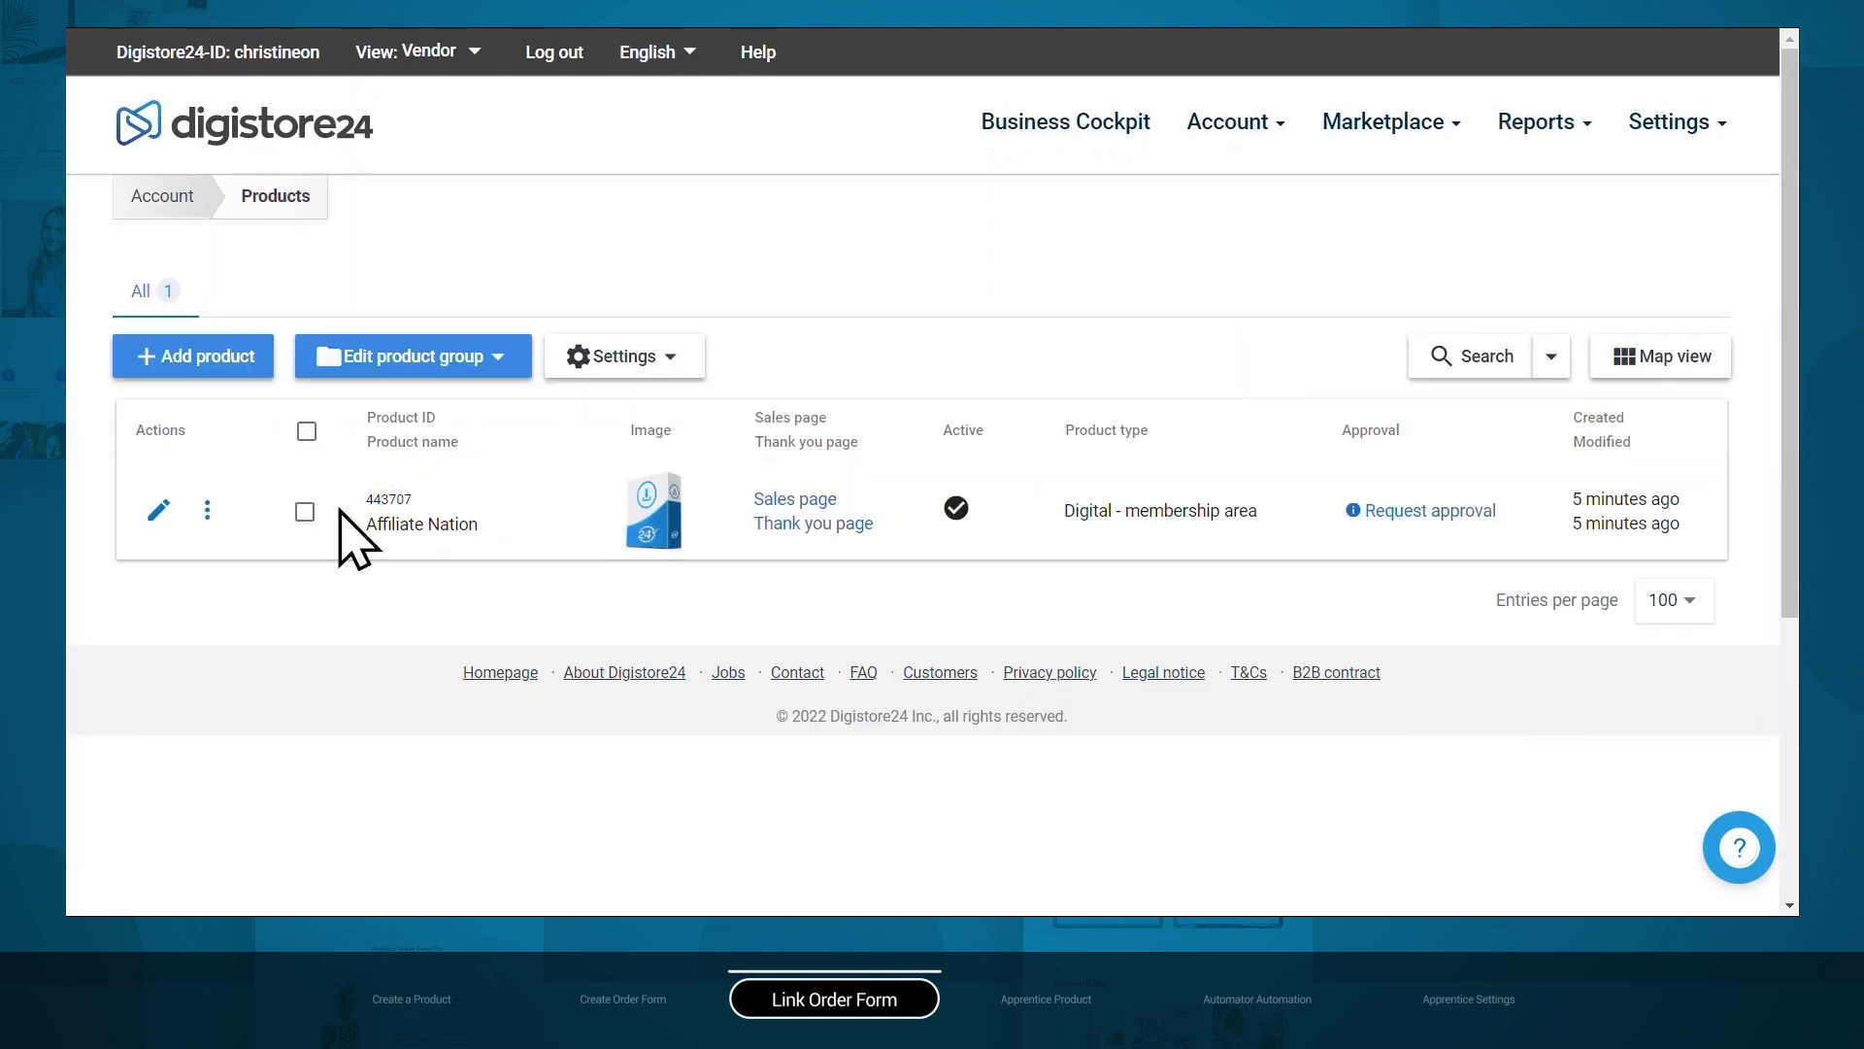
{"action": "left_click", "coordinate": [156, 509]}
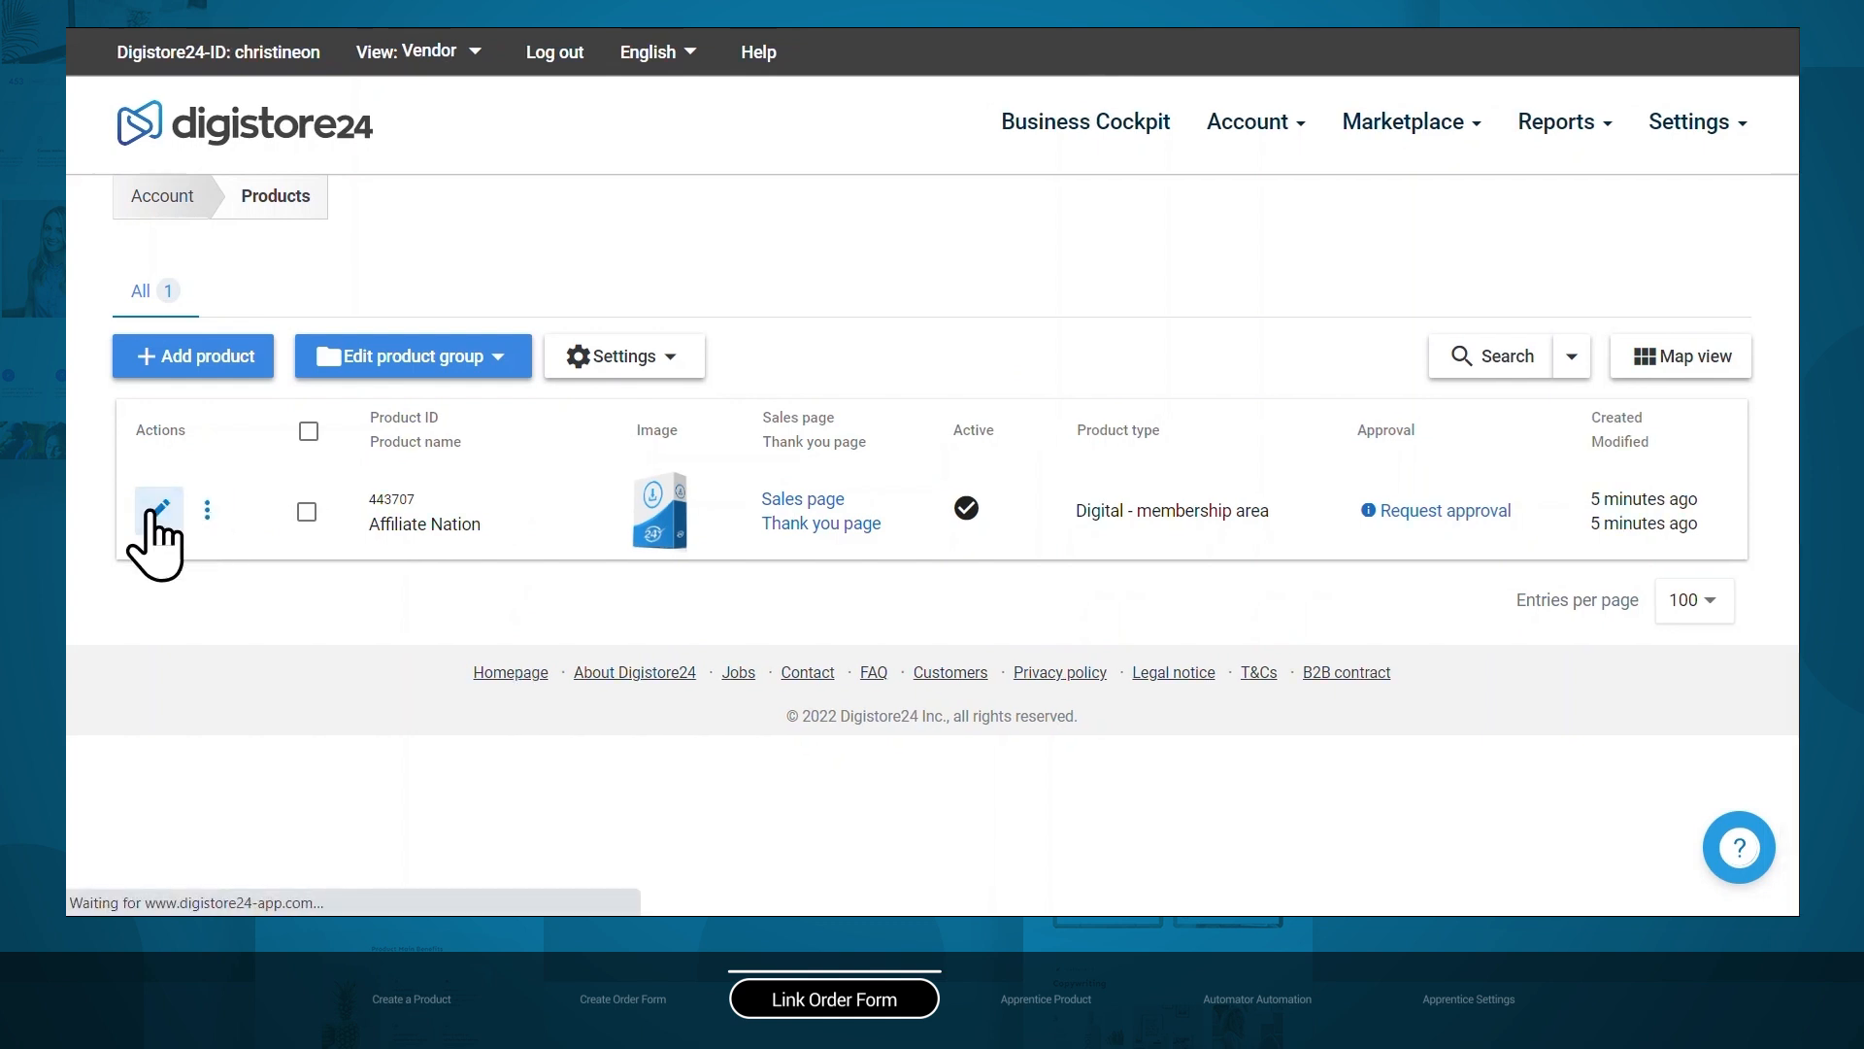
{"action": "left_click", "coordinate": [270, 271]}
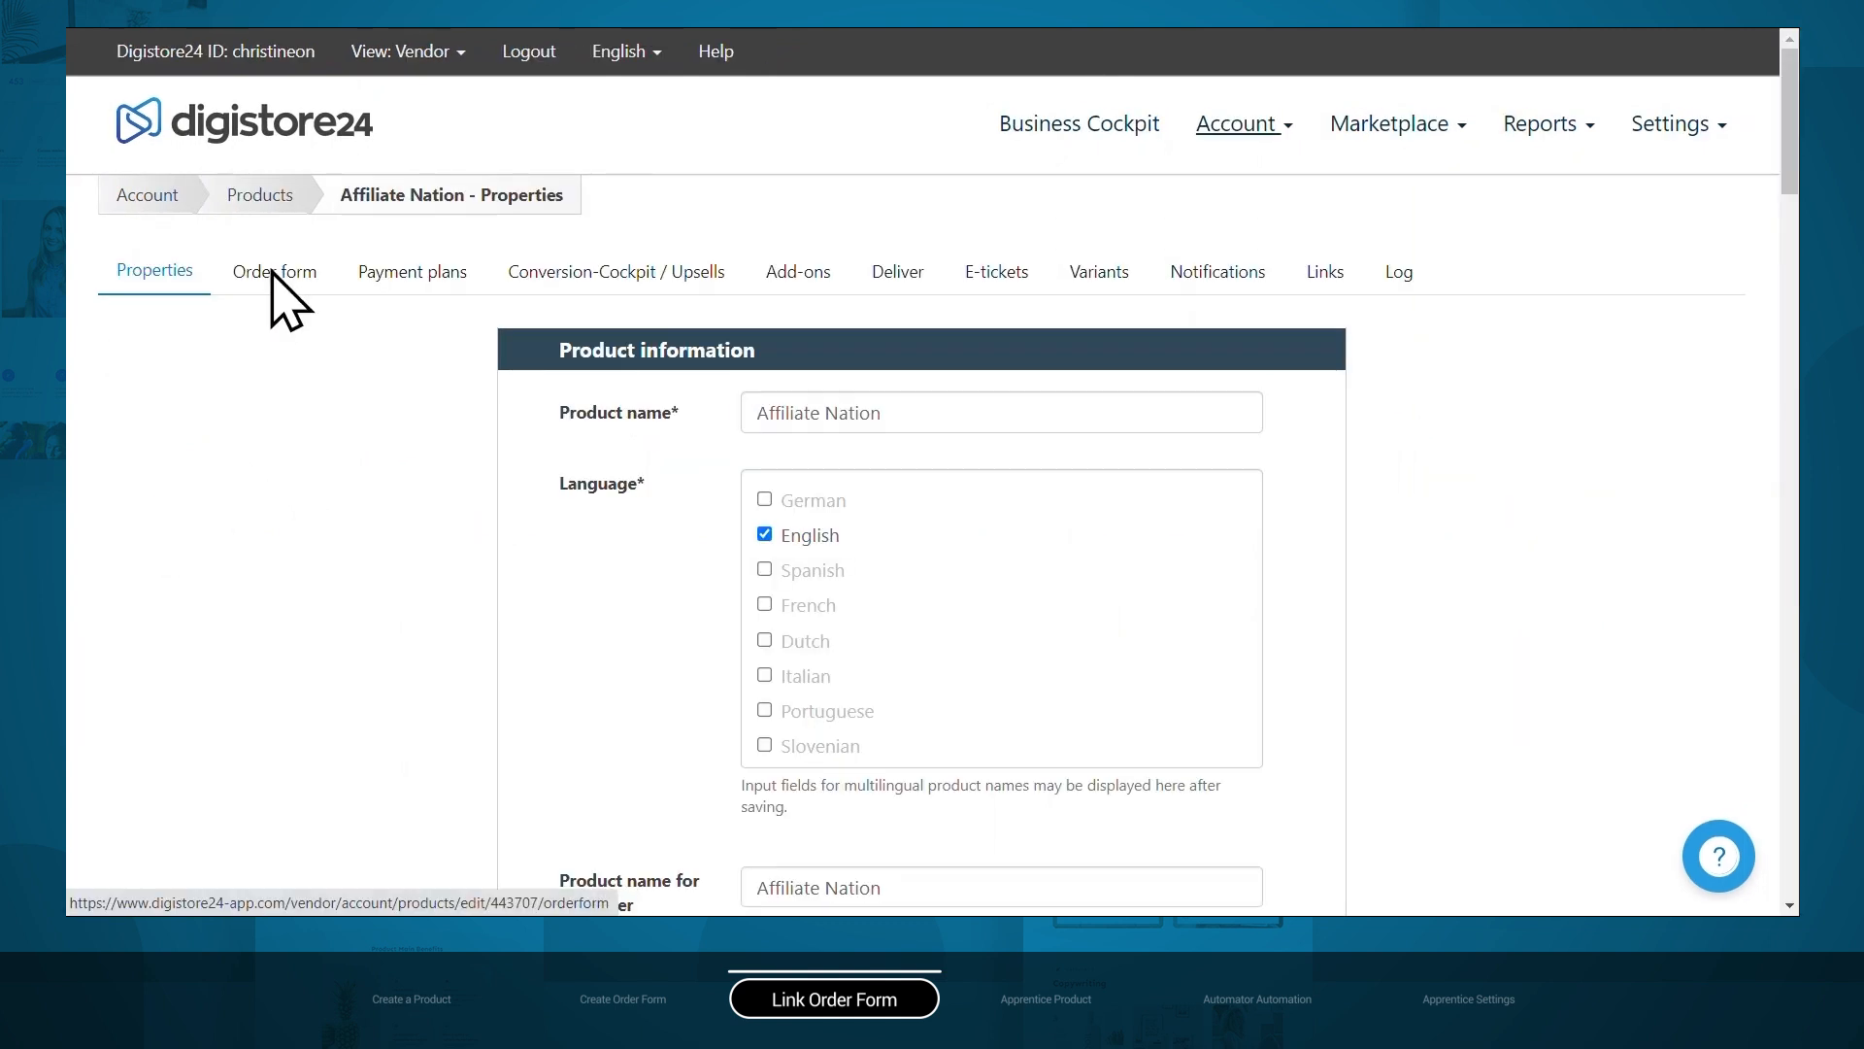
{"action": "scroll", "coordinate": [1539, 430], "scroll_direction": "down", "scroll_amount": 7}
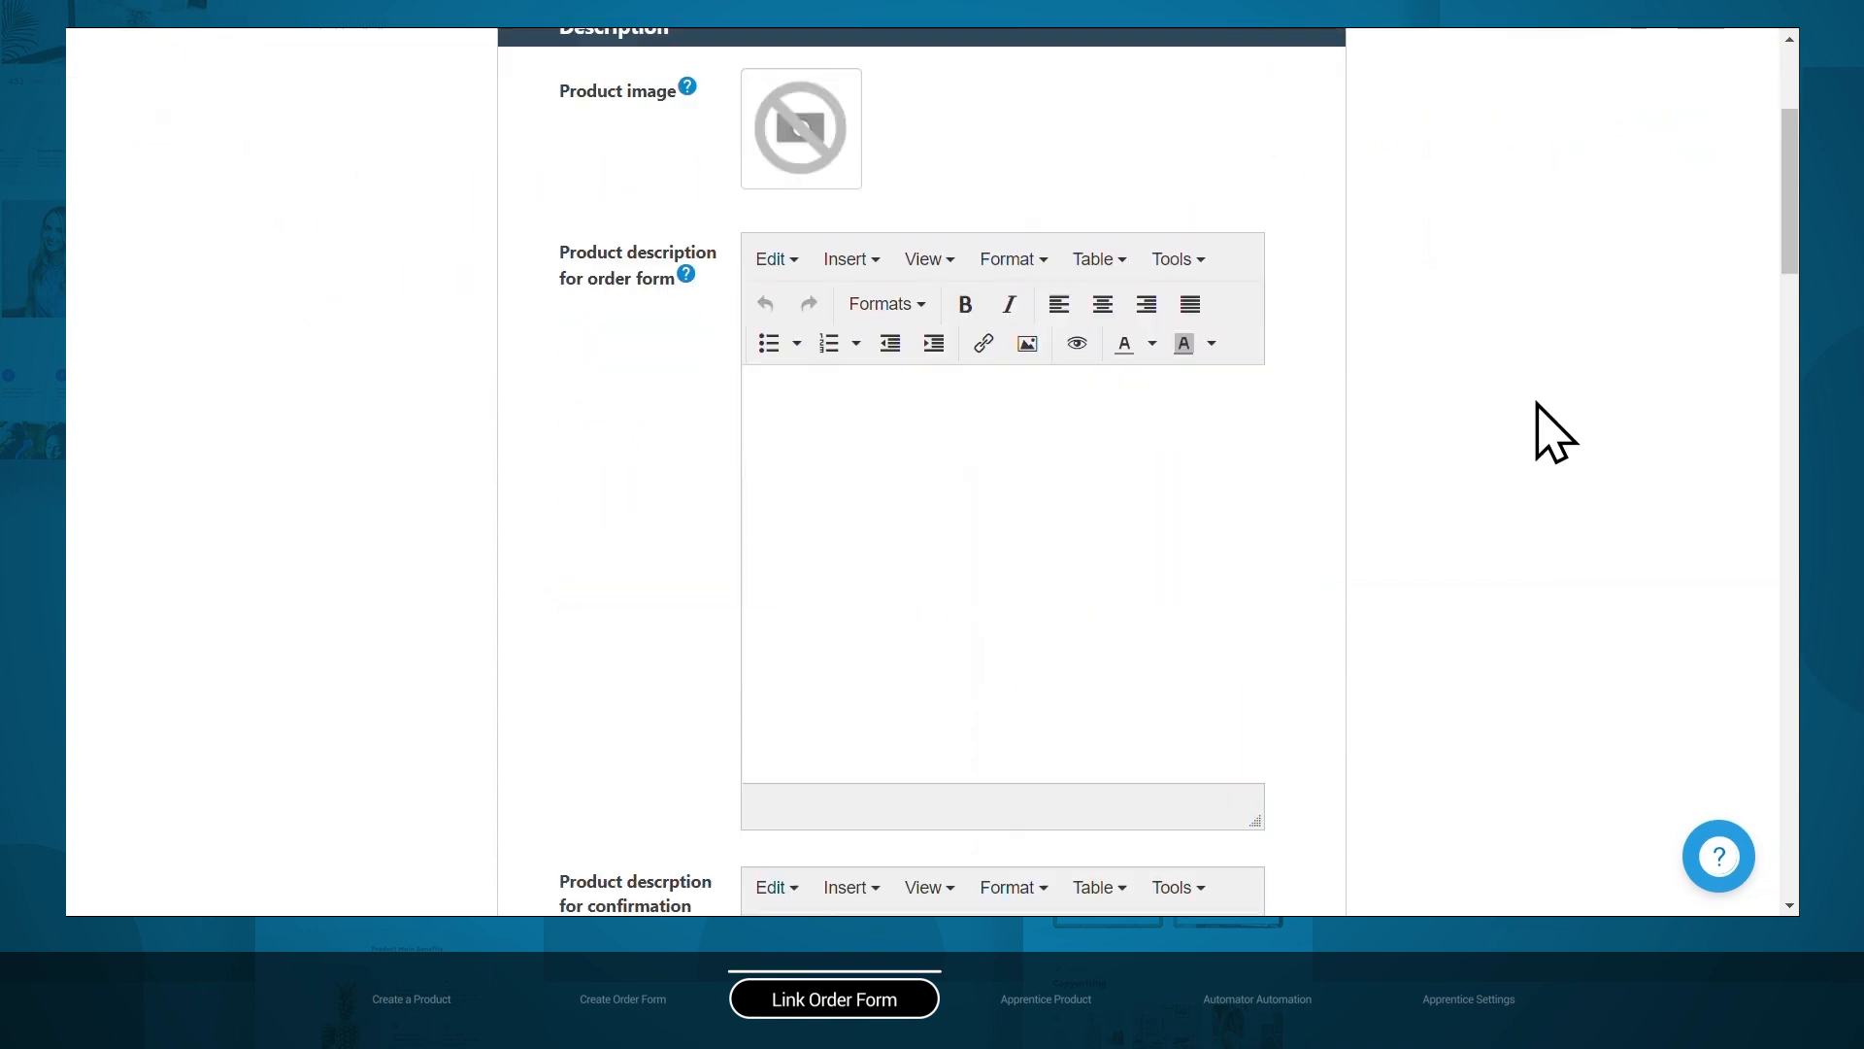
{"action": "scroll", "coordinate": [1537, 404], "scroll_direction": "down", "scroll_amount": 15}
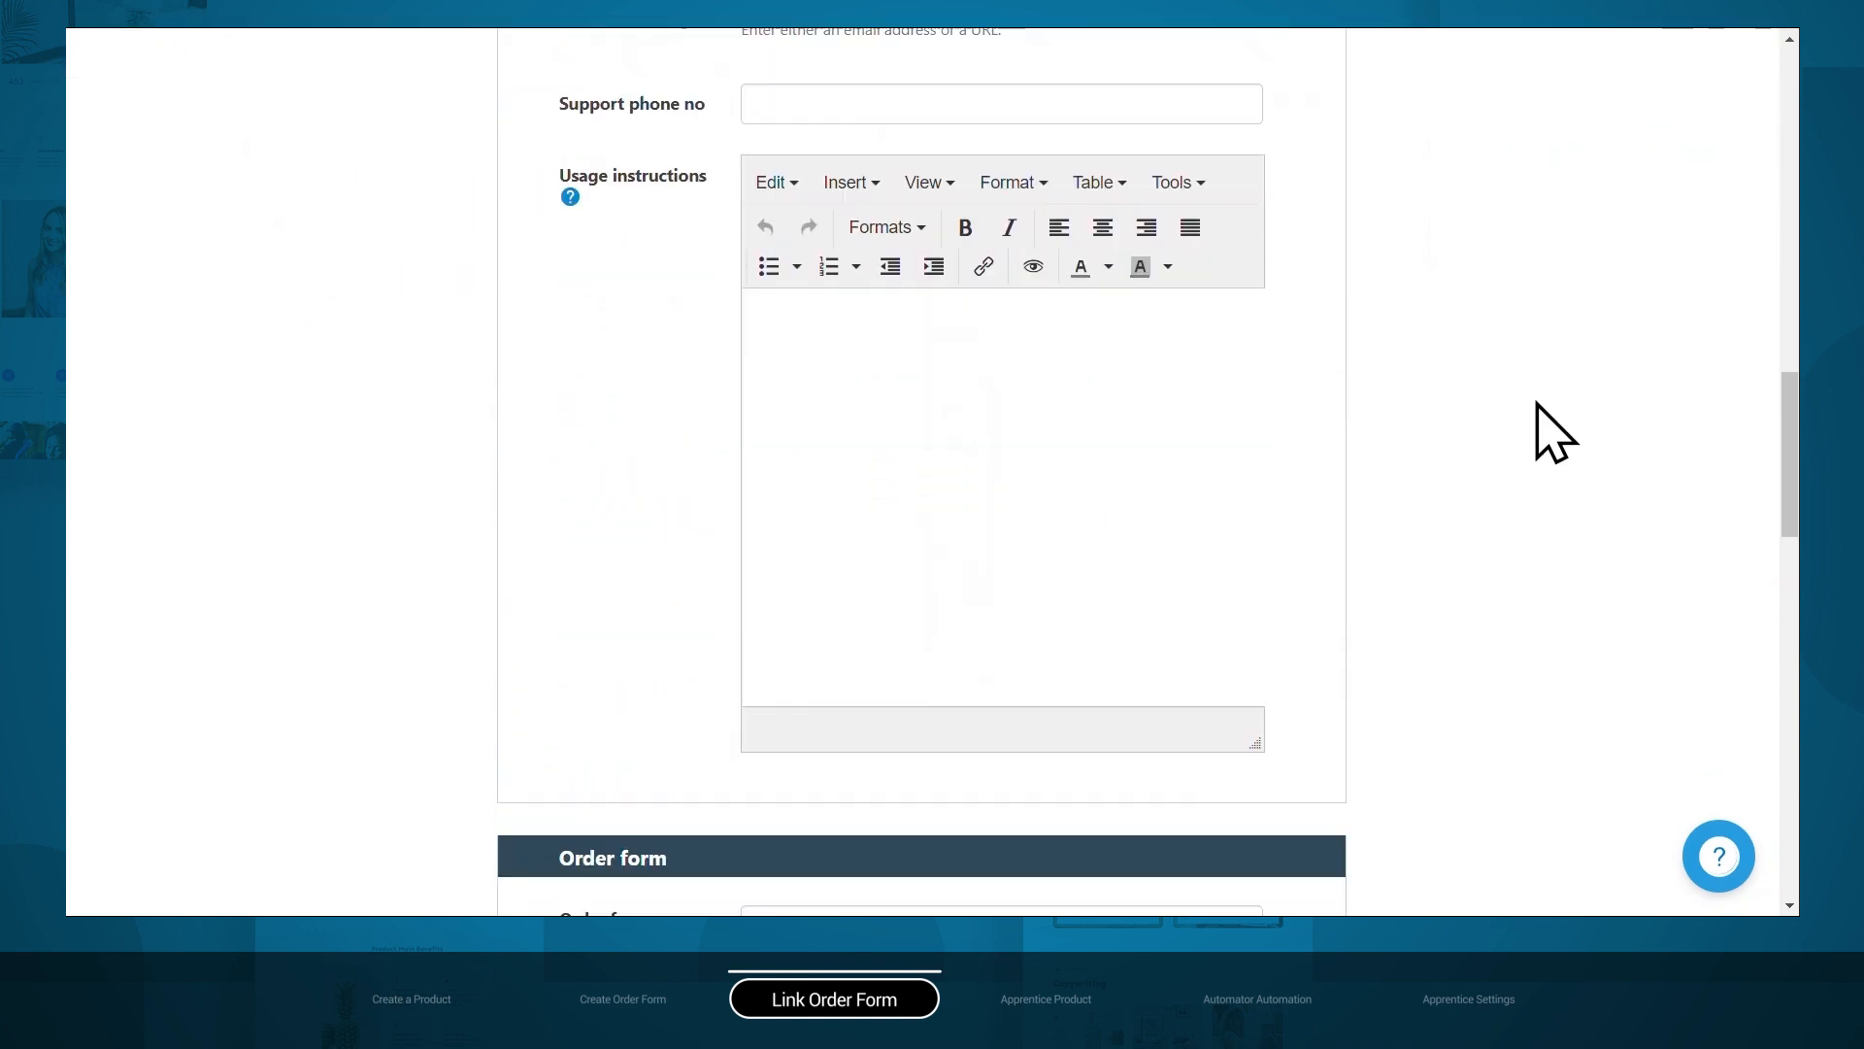
{"action": "scroll", "coordinate": [1544, 434], "scroll_direction": "down", "scroll_amount": 3}
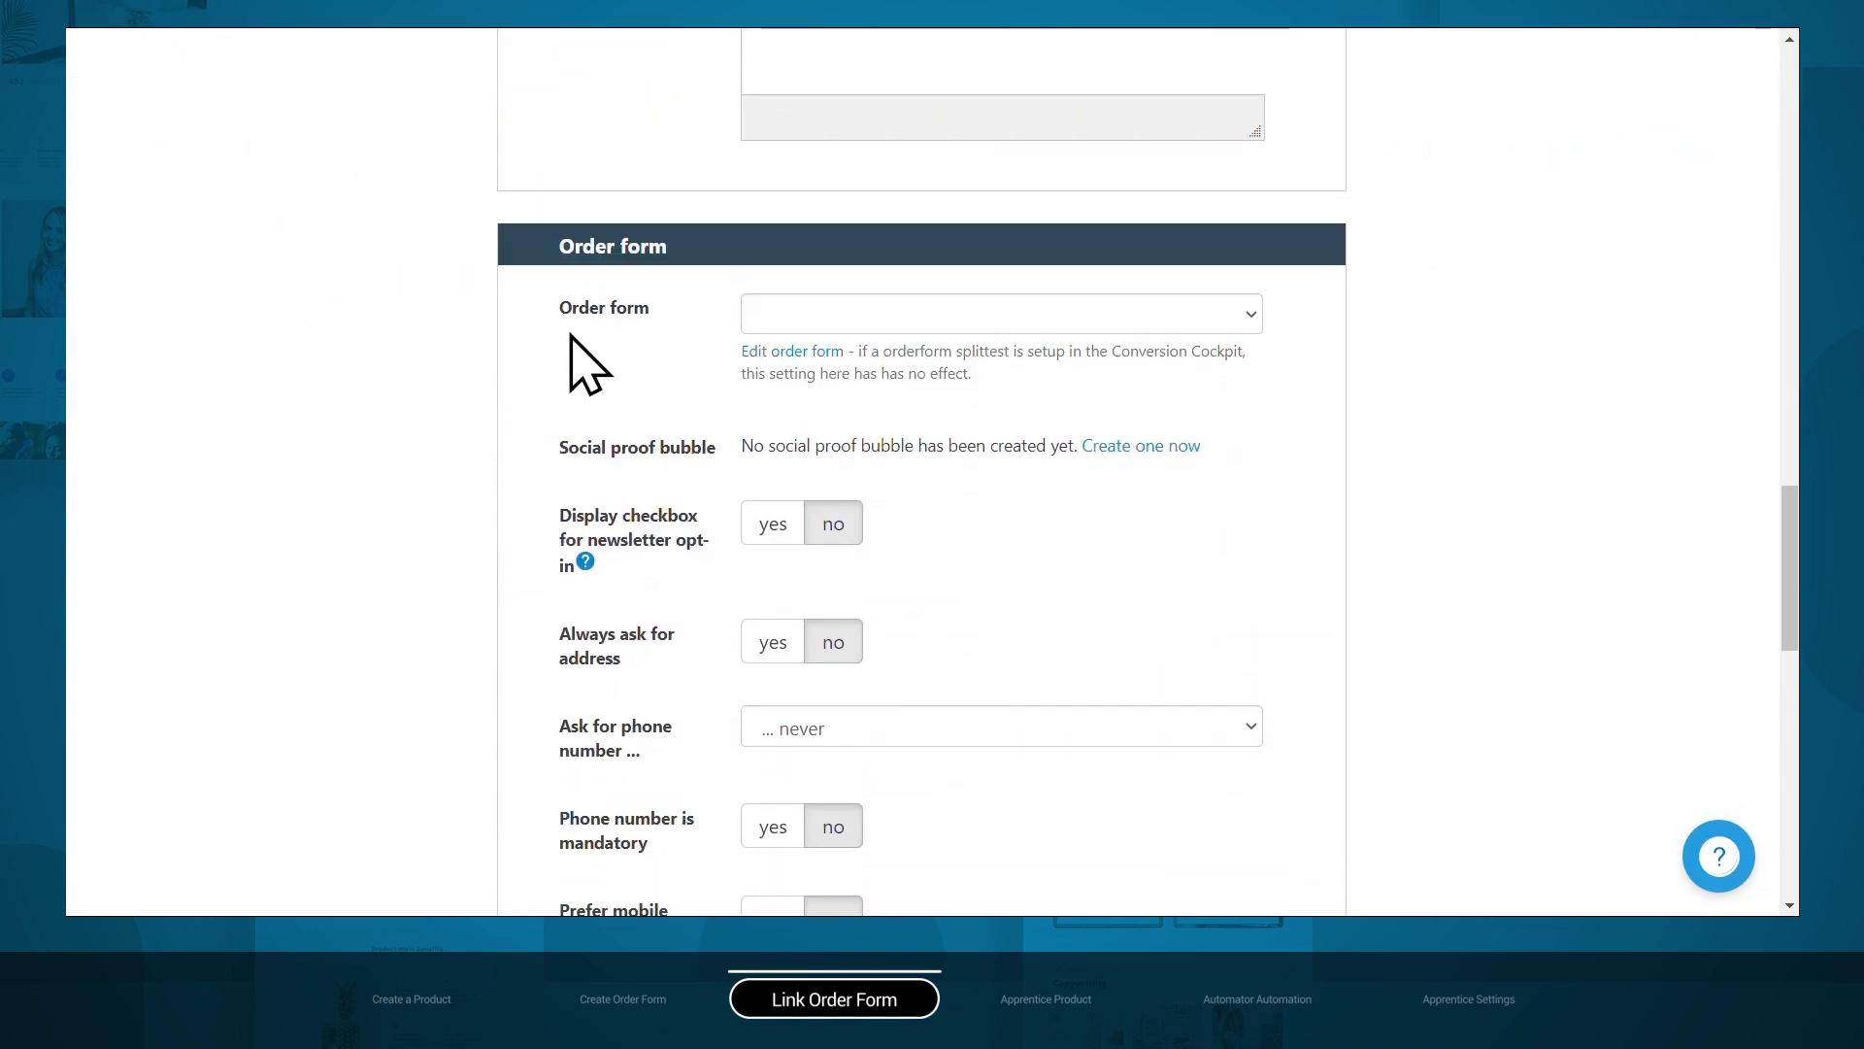
Choose the 145602 - New order form and save the product settings.
{"action": "left_click", "coordinate": [1251, 321]}
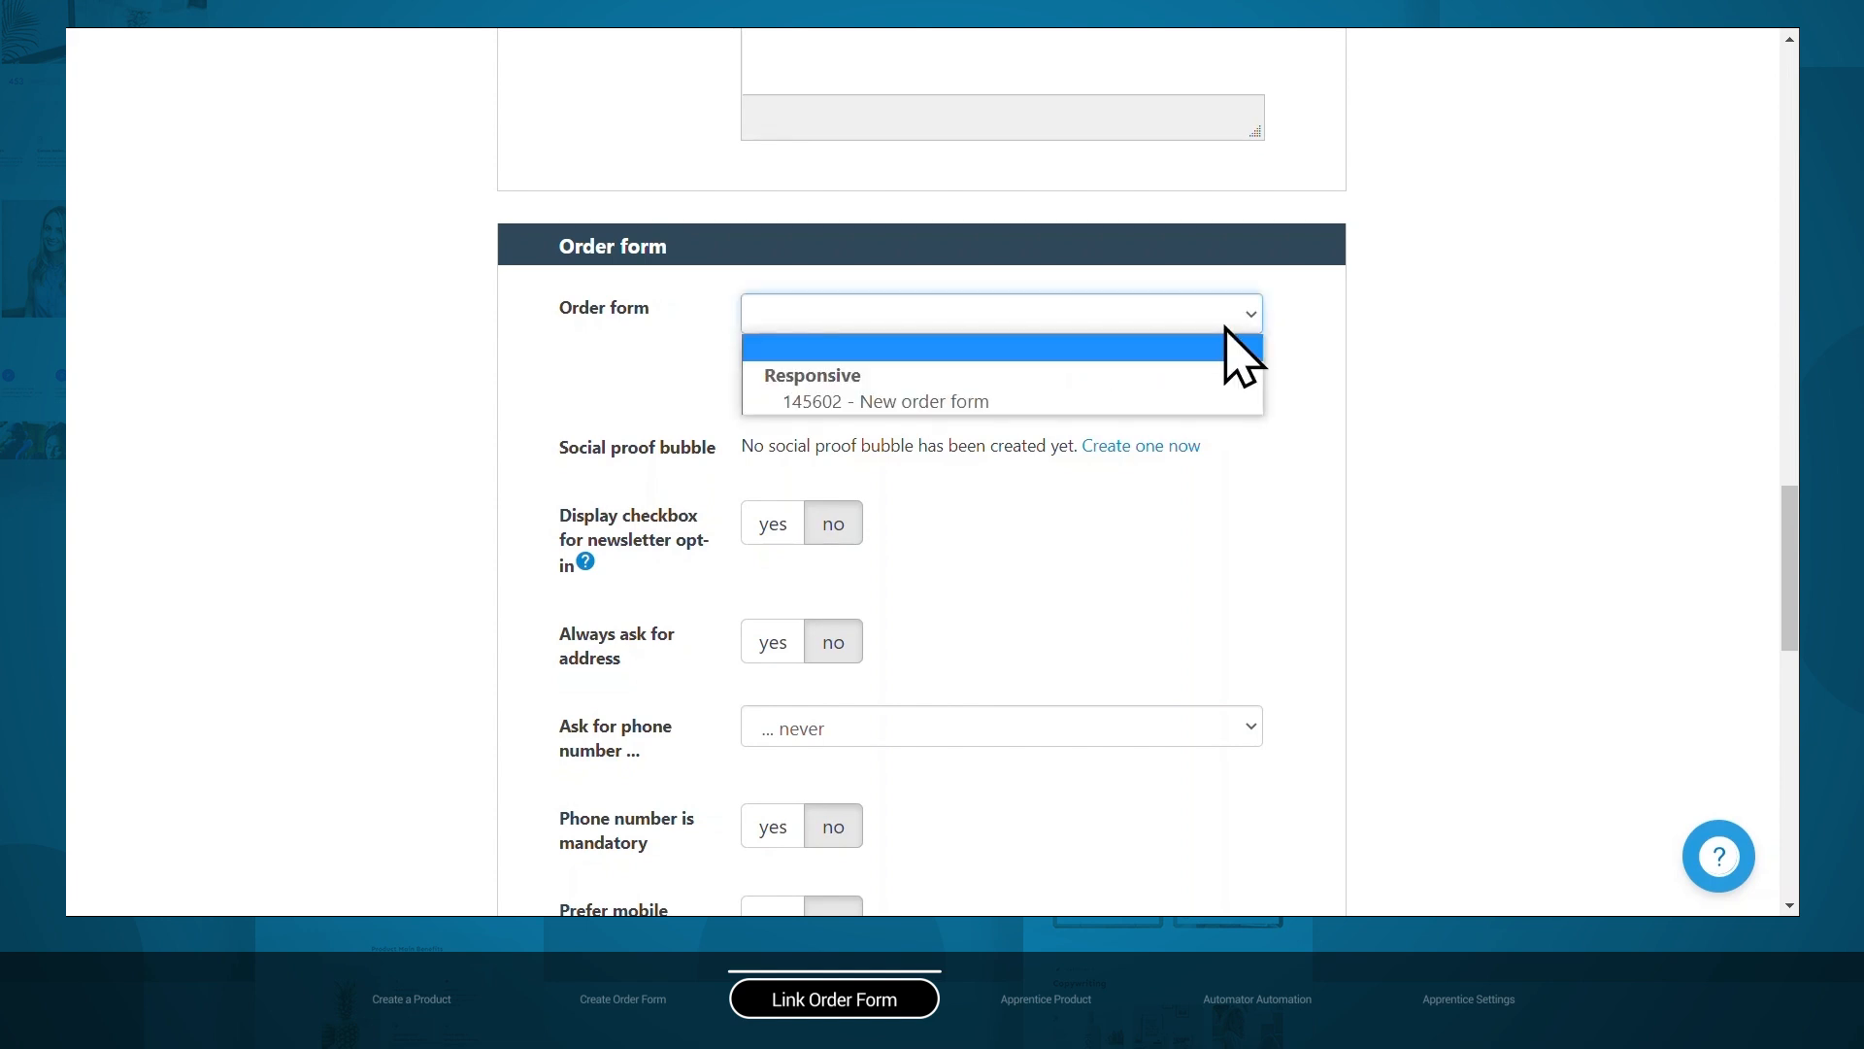
{"action": "left_click", "coordinate": [1001, 403]}
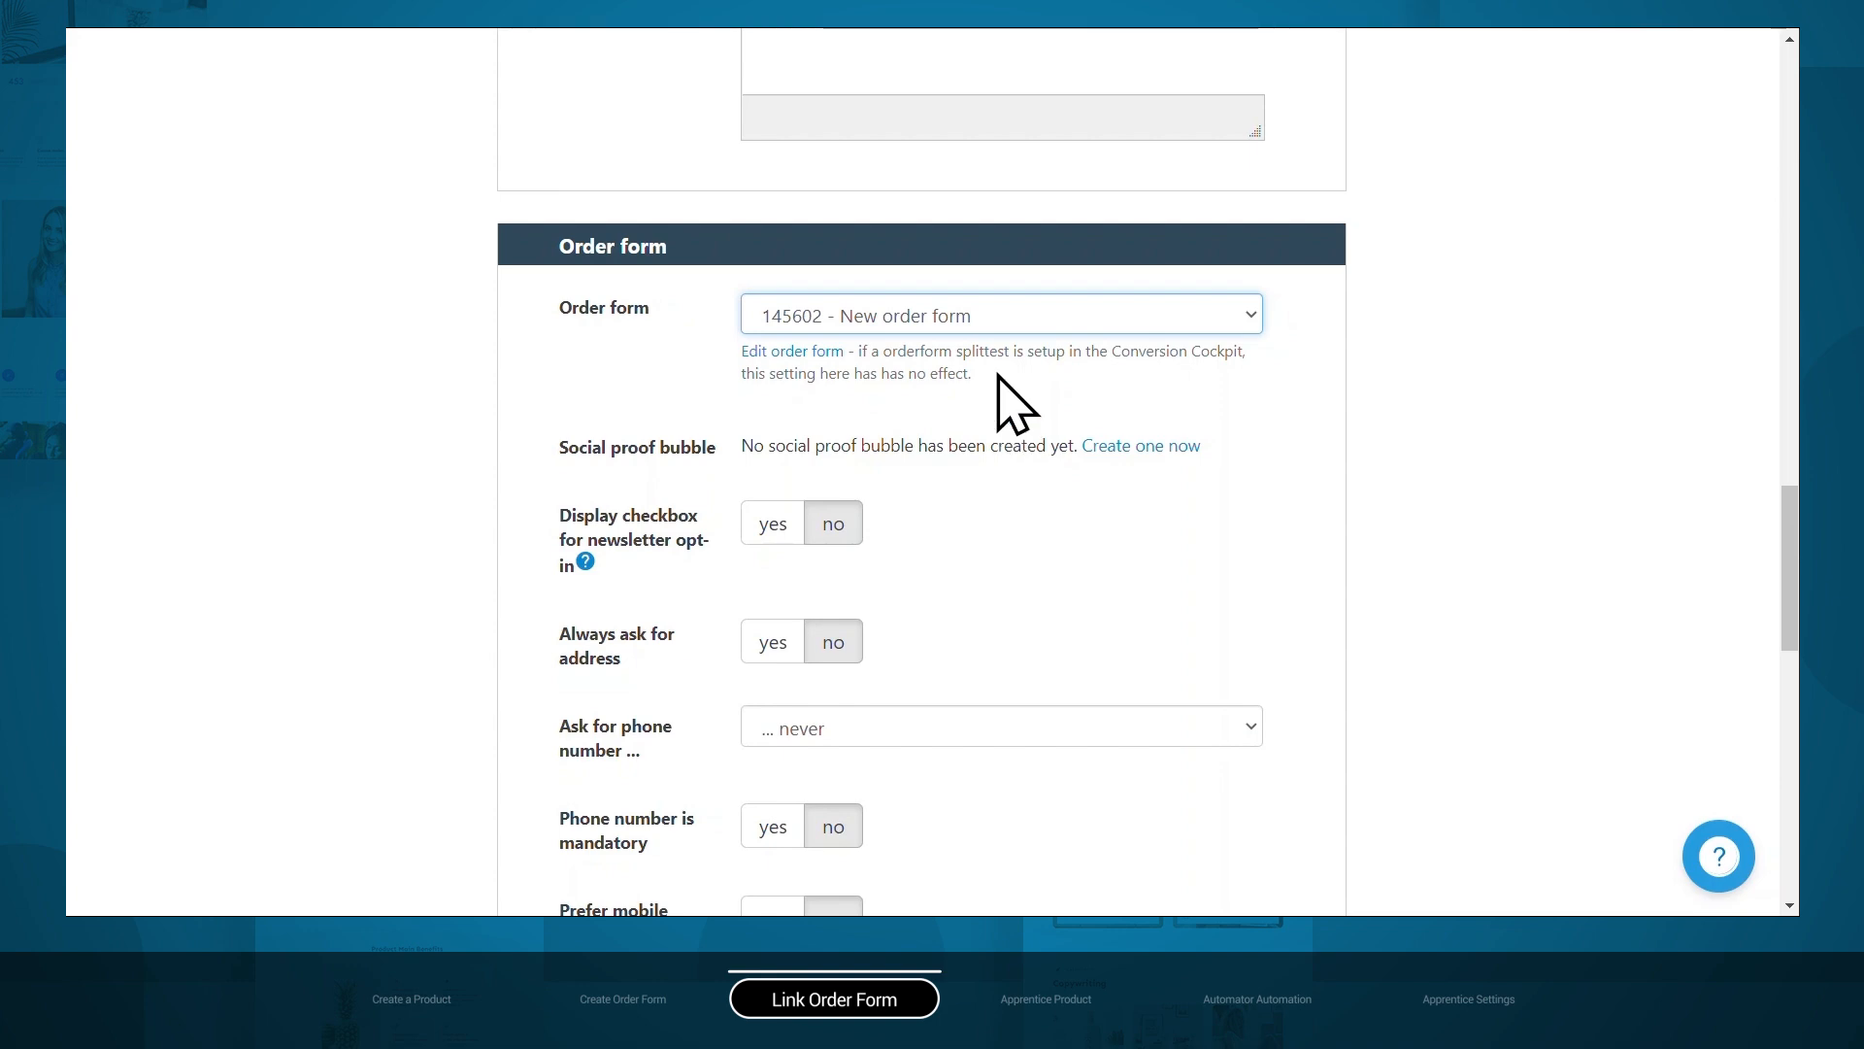
{"action": "scroll", "coordinate": [1436, 390], "scroll_direction": "down", "scroll_amount": 8}
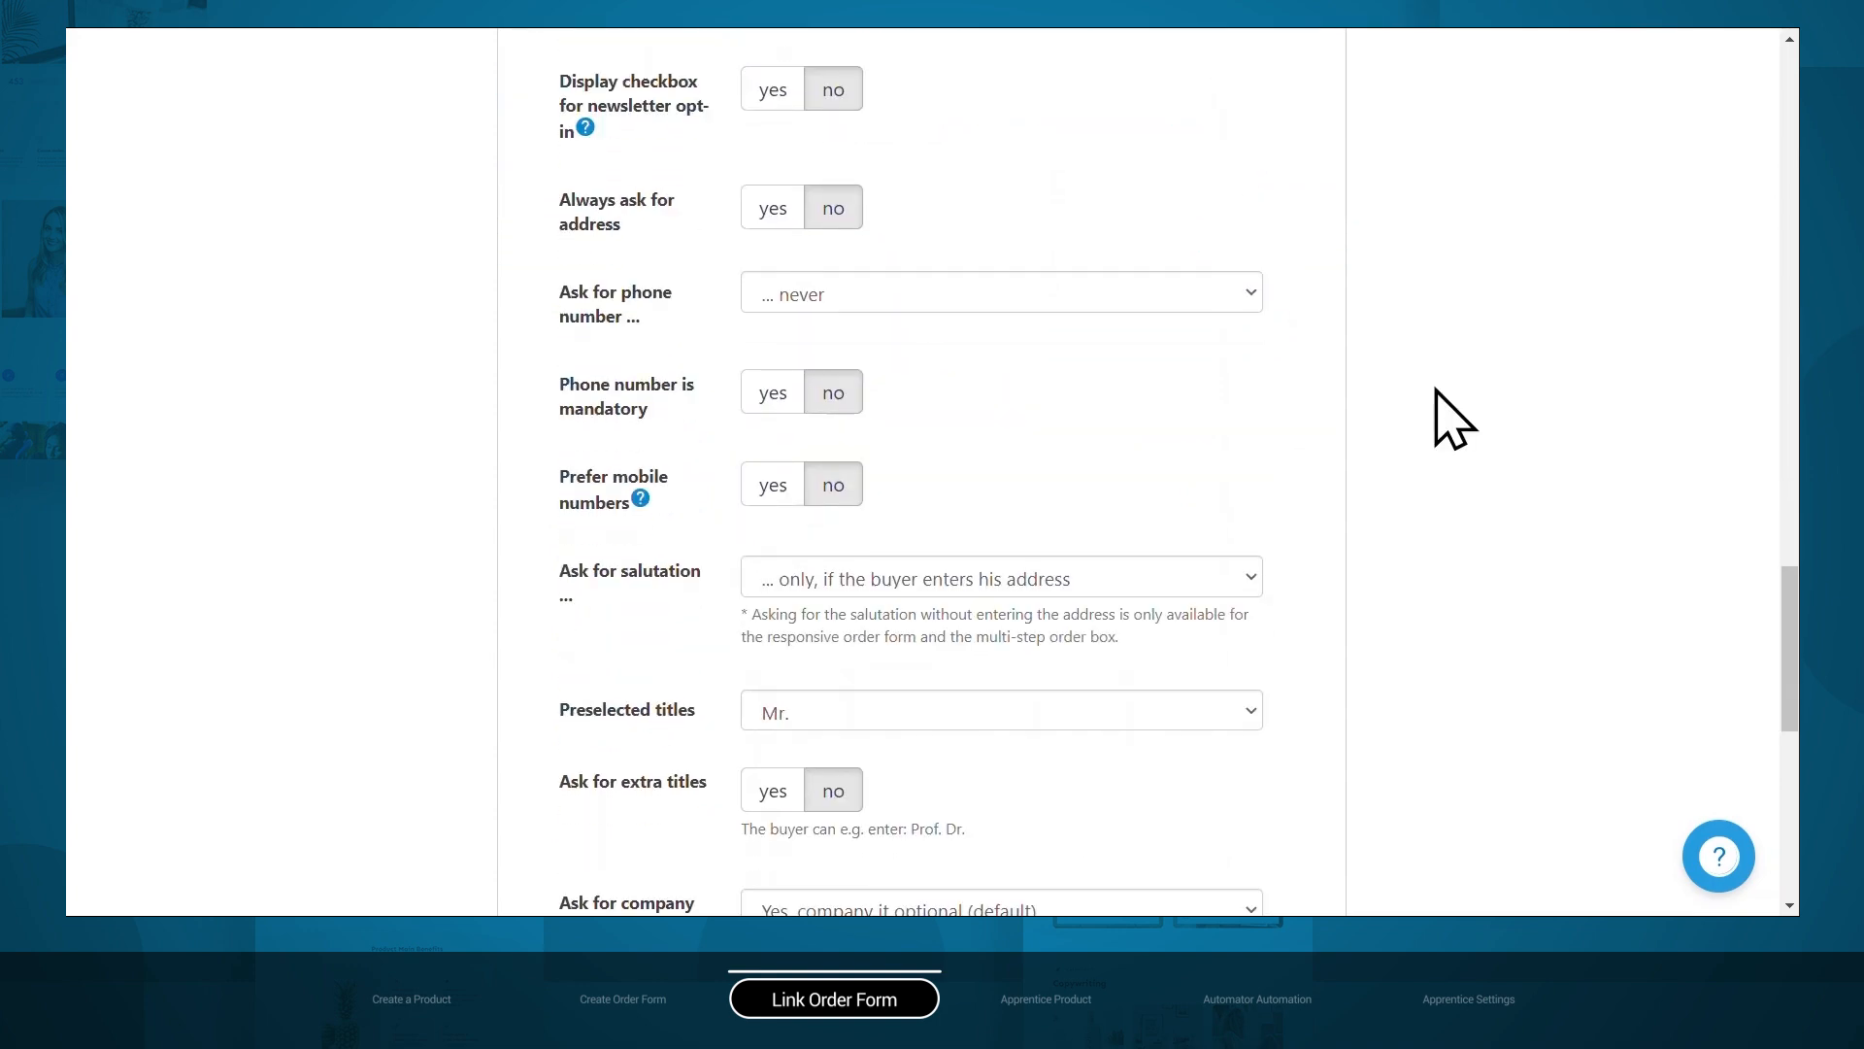
{"action": "scroll", "coordinate": [1437, 398], "scroll_direction": "down", "scroll_amount": 6}
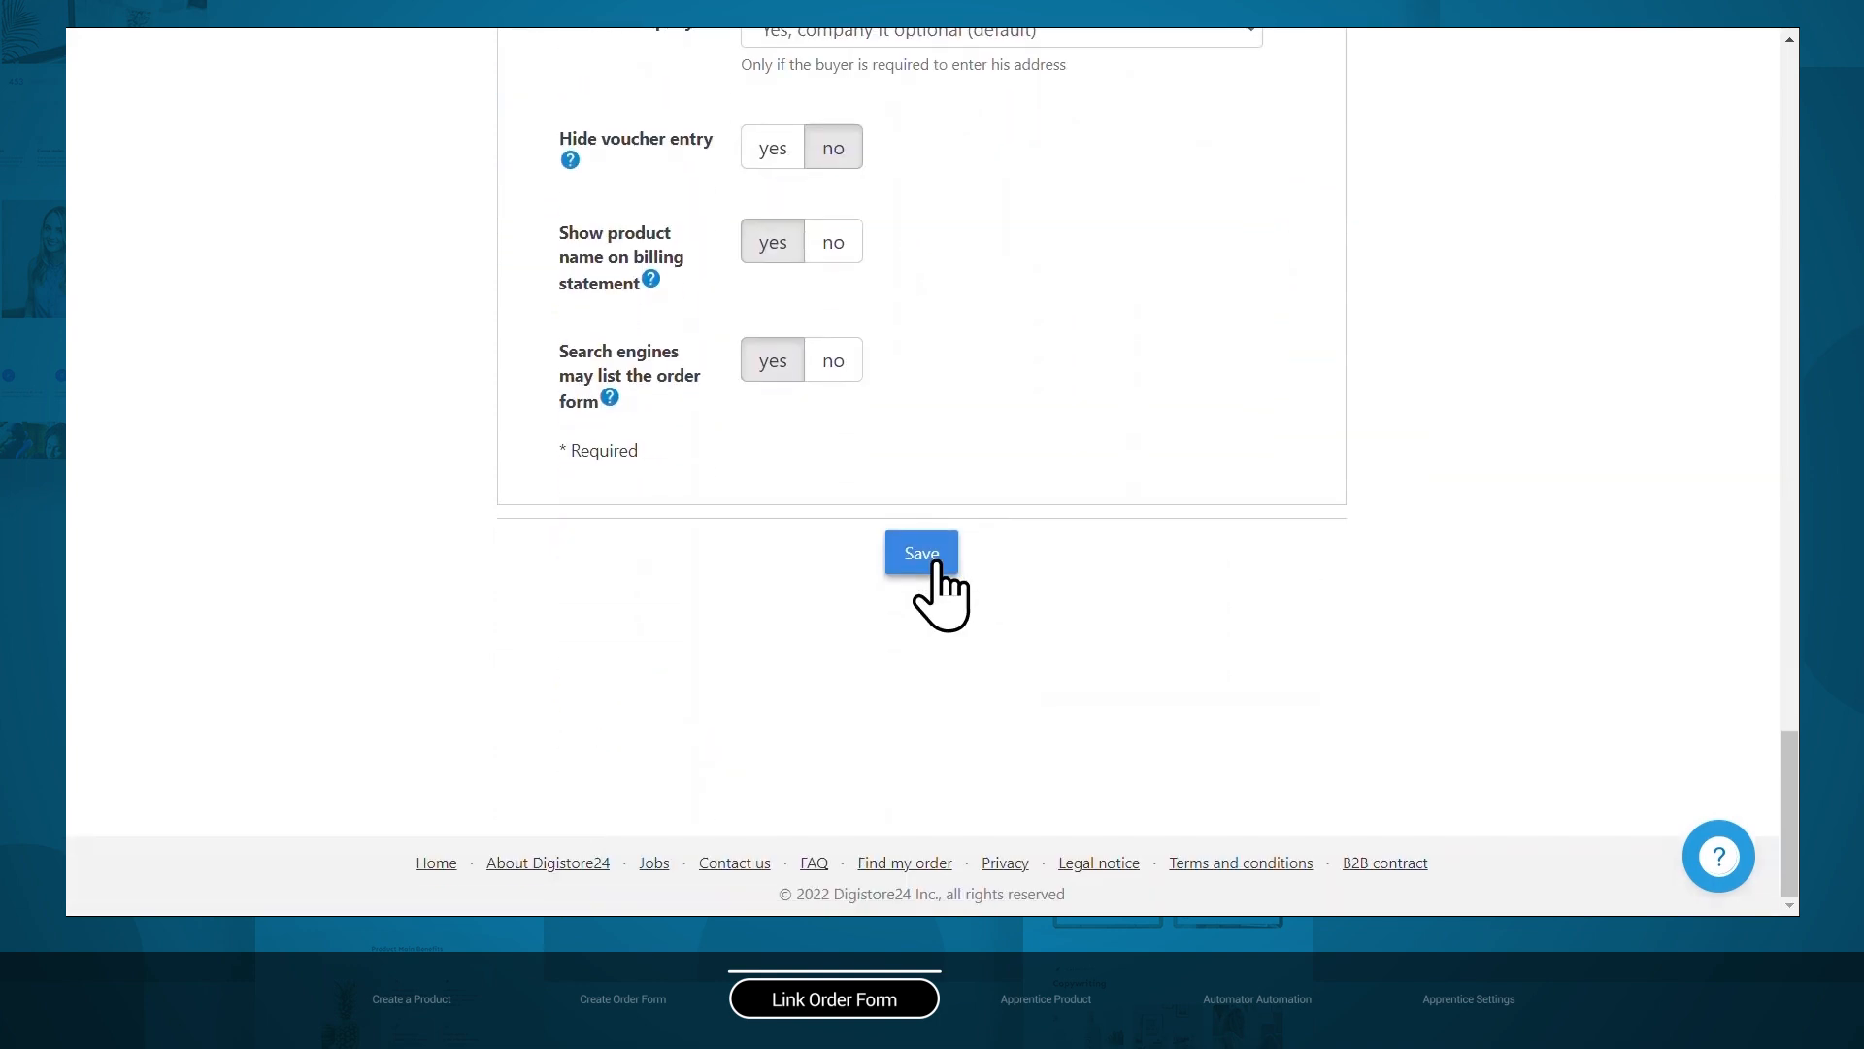
{"action": "left_click", "coordinate": [931, 561]}
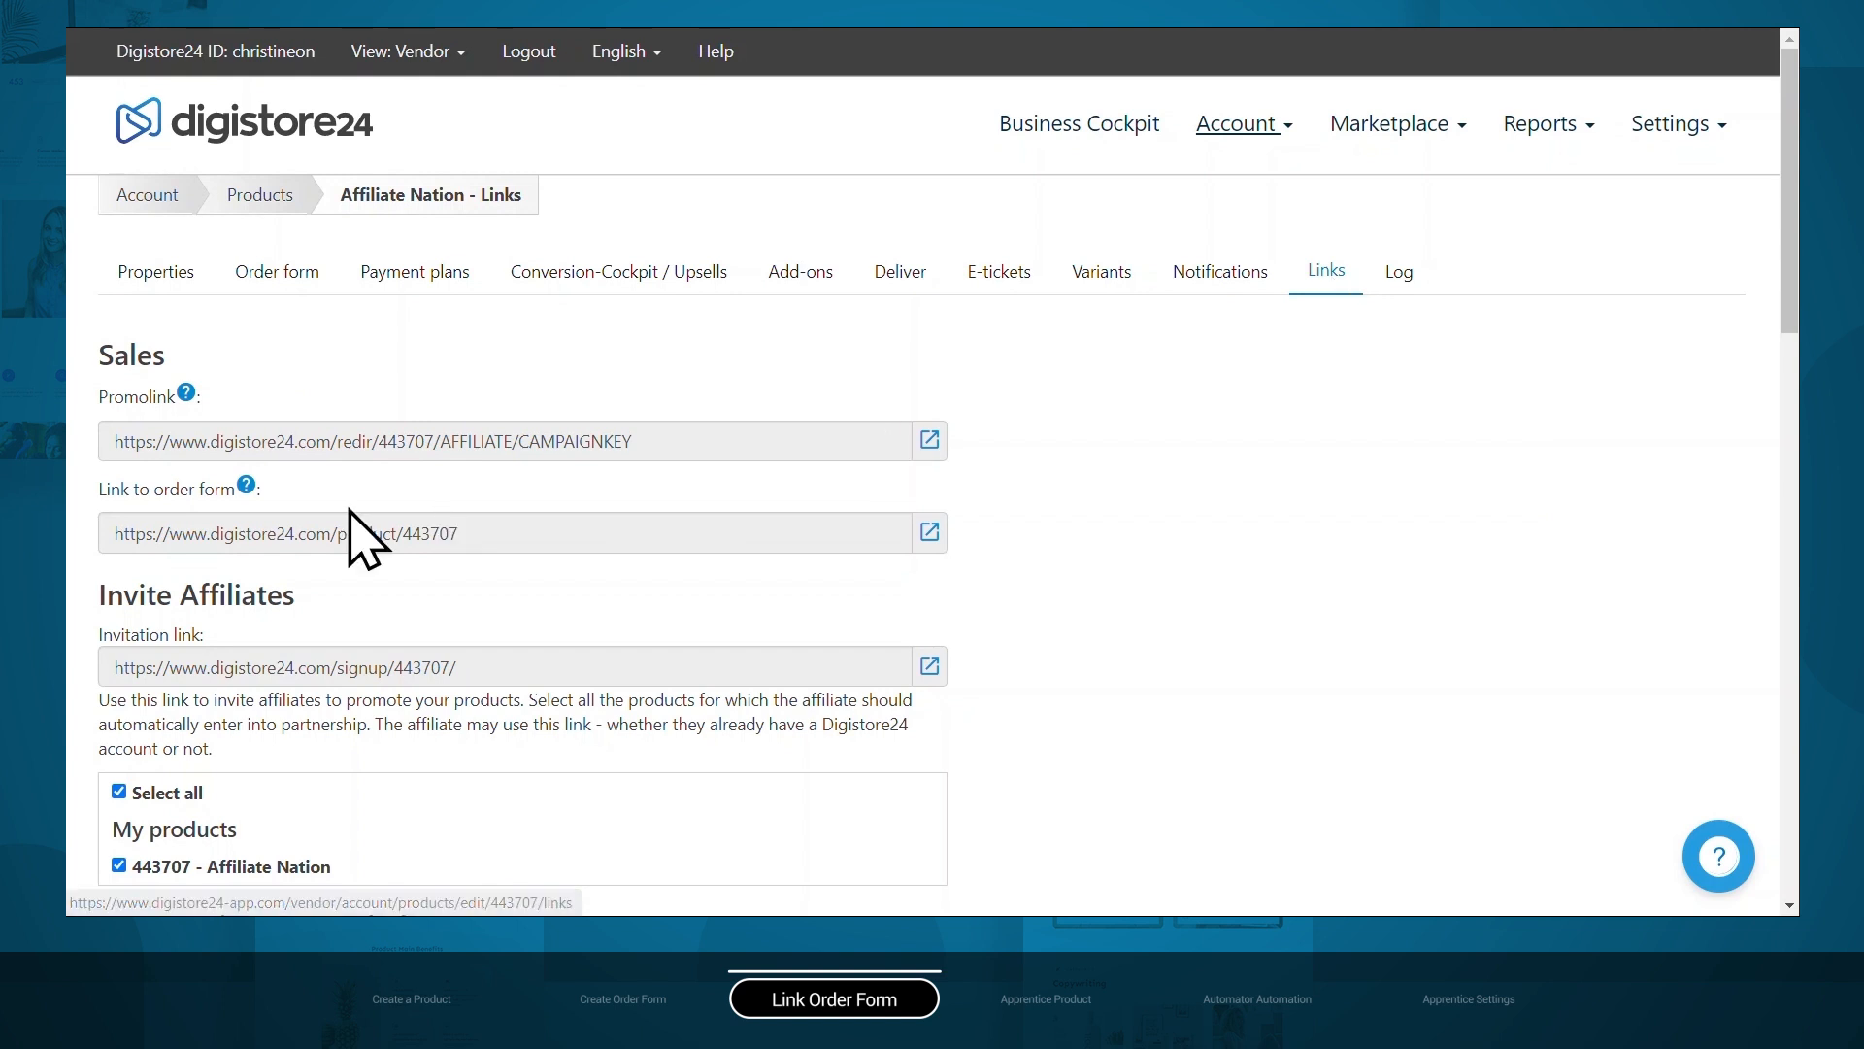
{"action": "left_click", "coordinate": [512, 537]}
{"action": "right_click", "coordinate": [428, 533]}
{"action": "left_click", "coordinate": [497, 550]}
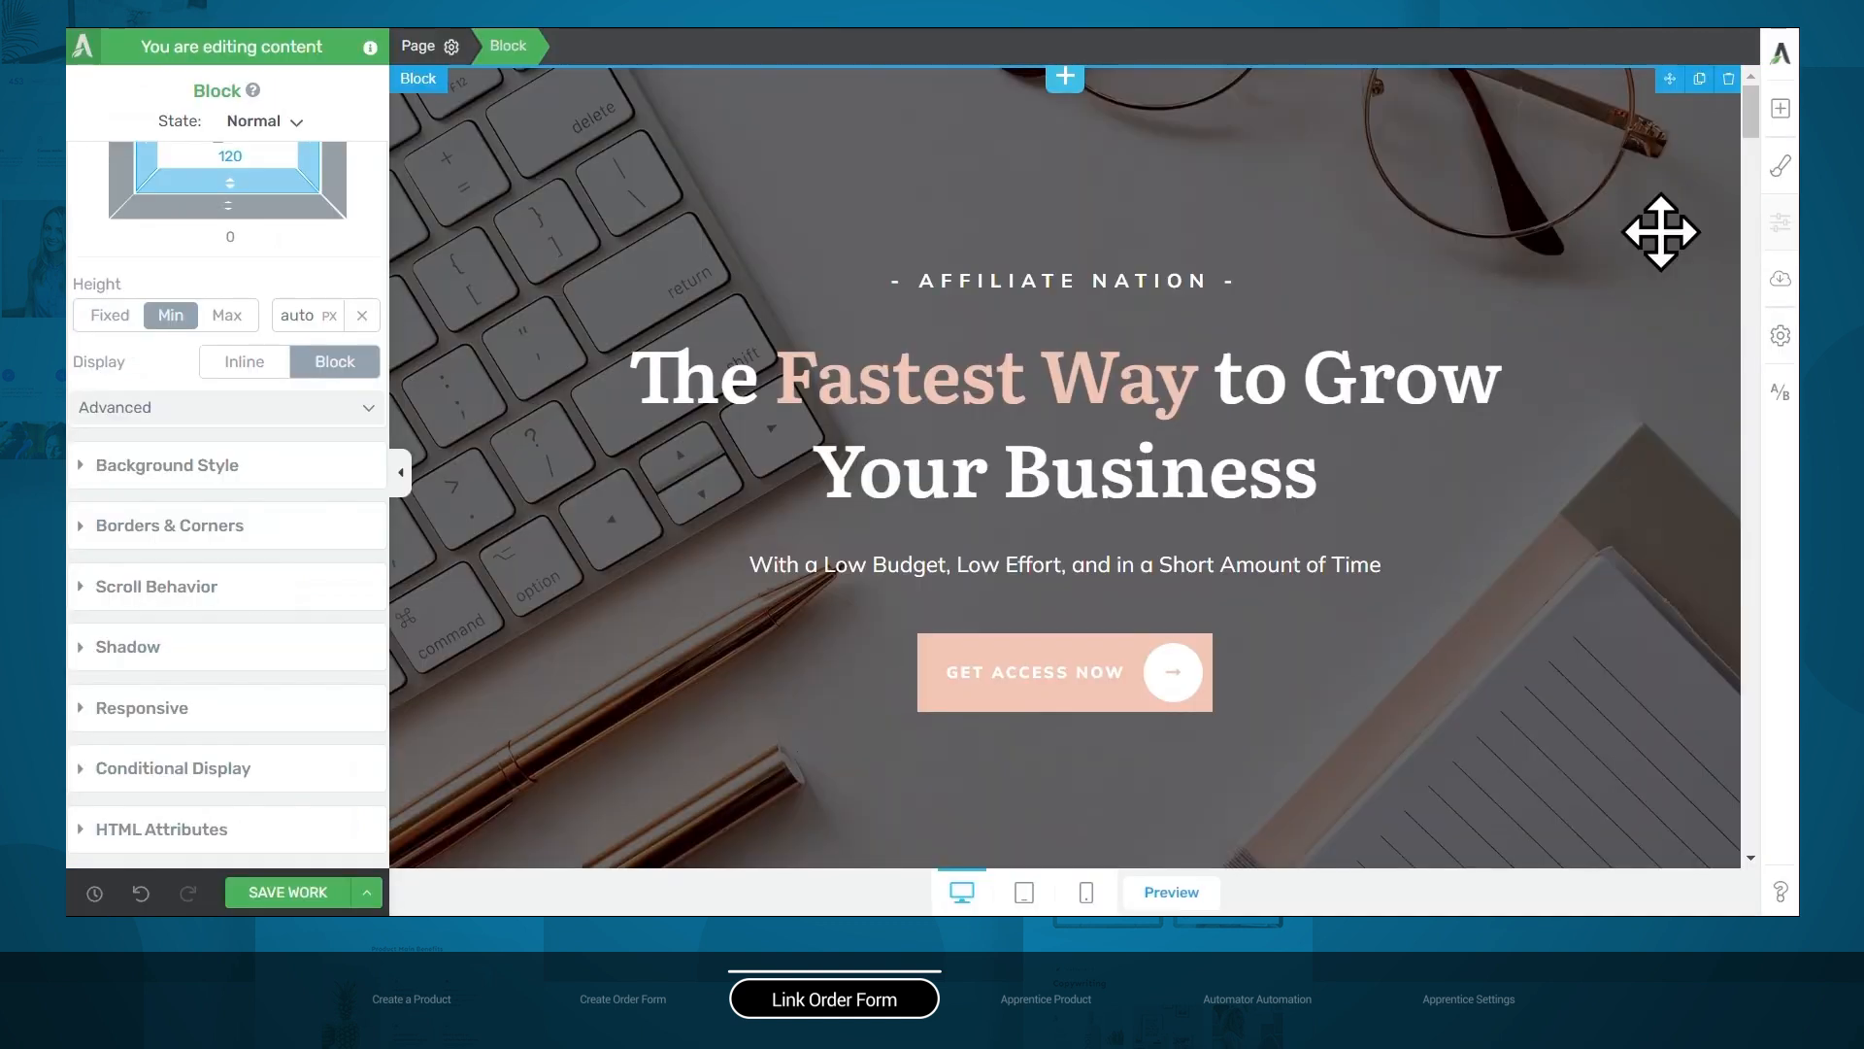
Replace the monthly Get Started button's target URL with the copied product/443707 link.
{"action": "left_click_drag", "start_coordinate": [1746, 114], "coordinate": [1728, 629]}
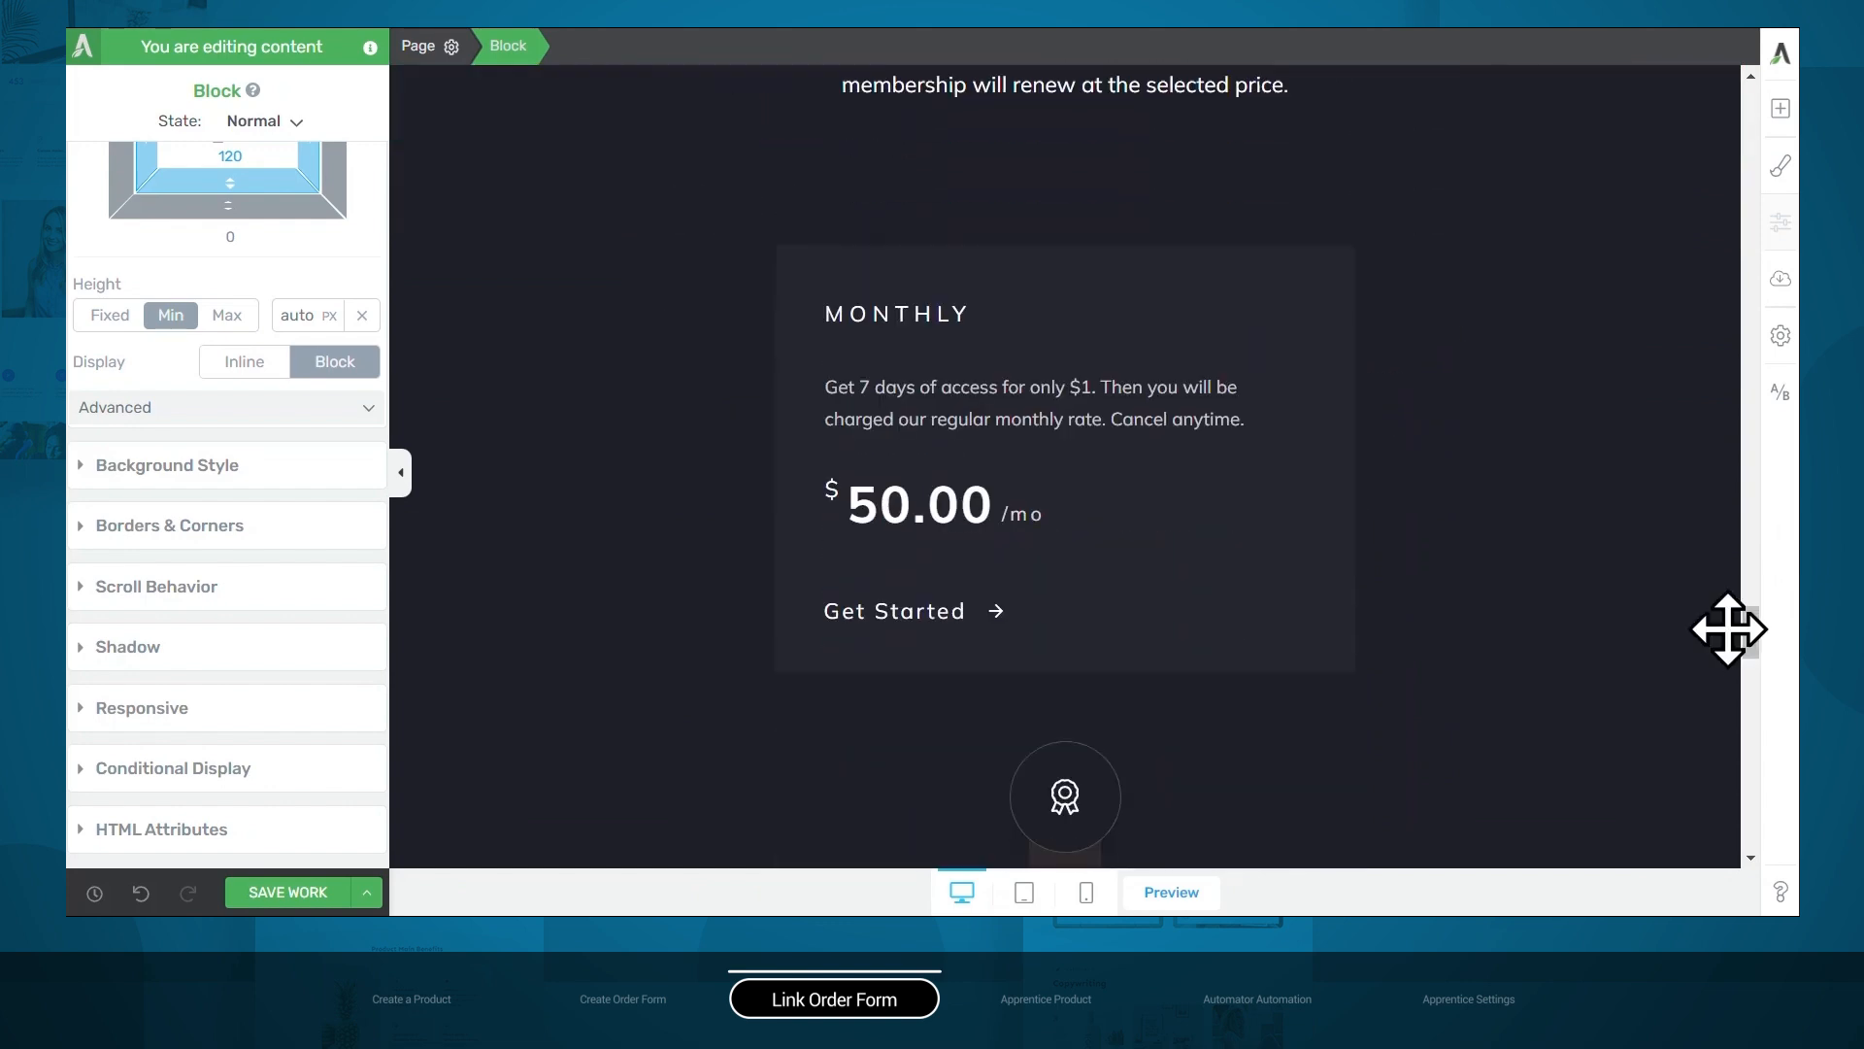
{"action": "left_click", "coordinate": [957, 614]}
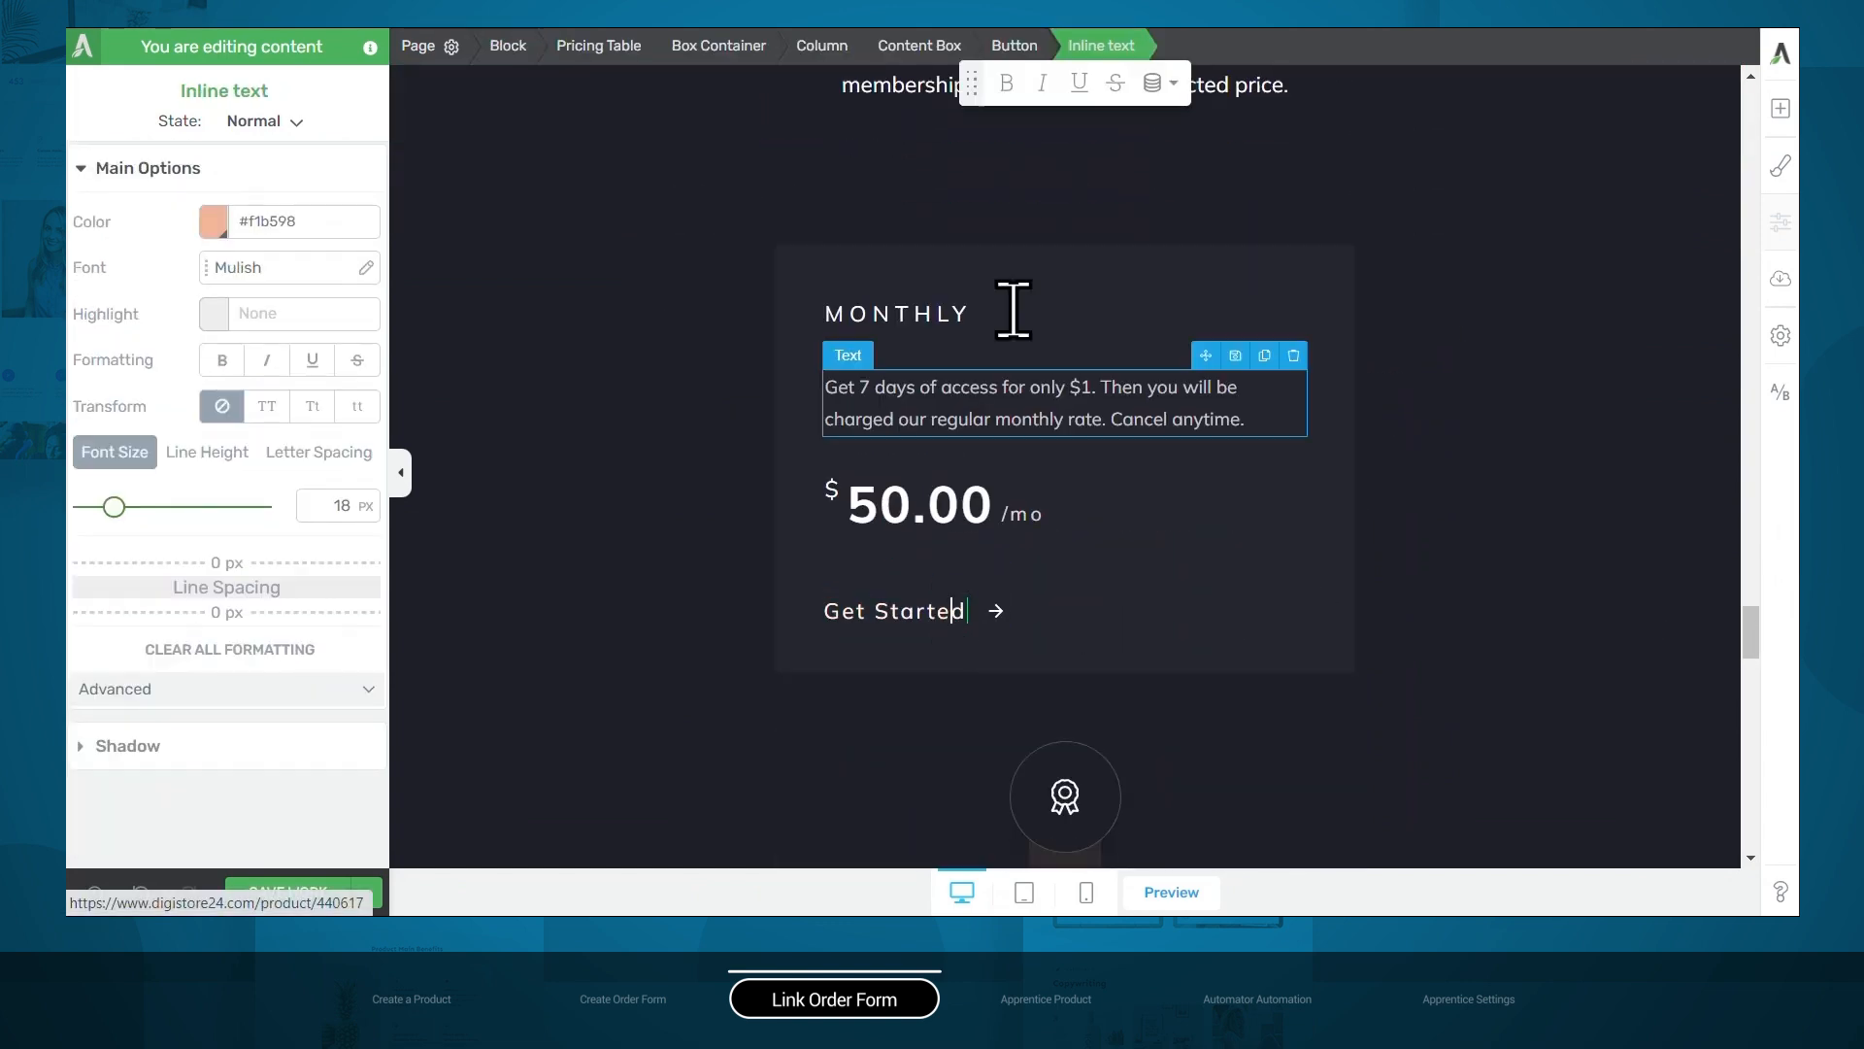
{"action": "left_click", "coordinate": [1021, 45]}
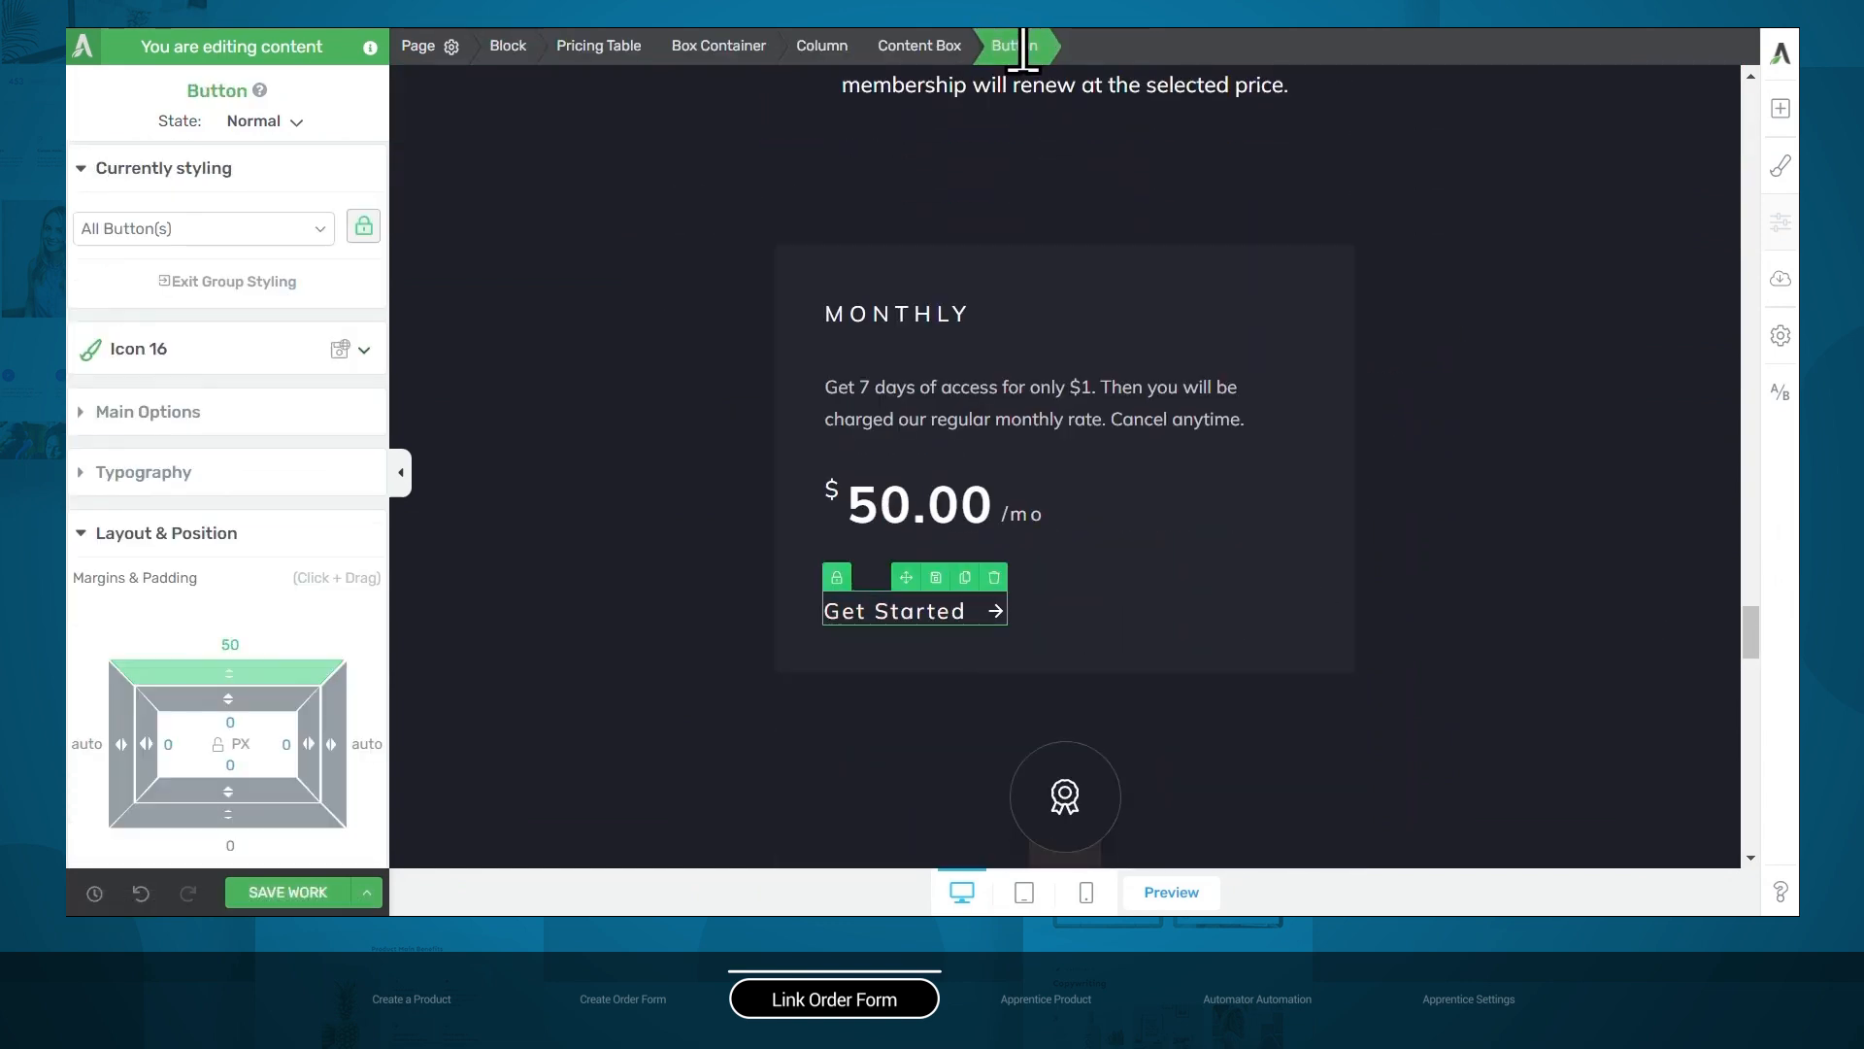
{"action": "left_click", "coordinate": [180, 413]}
{"action": "scroll", "coordinate": [187, 582], "scroll_direction": "down", "scroll_amount": 5}
{"action": "triple_click", "coordinate": [171, 677]}
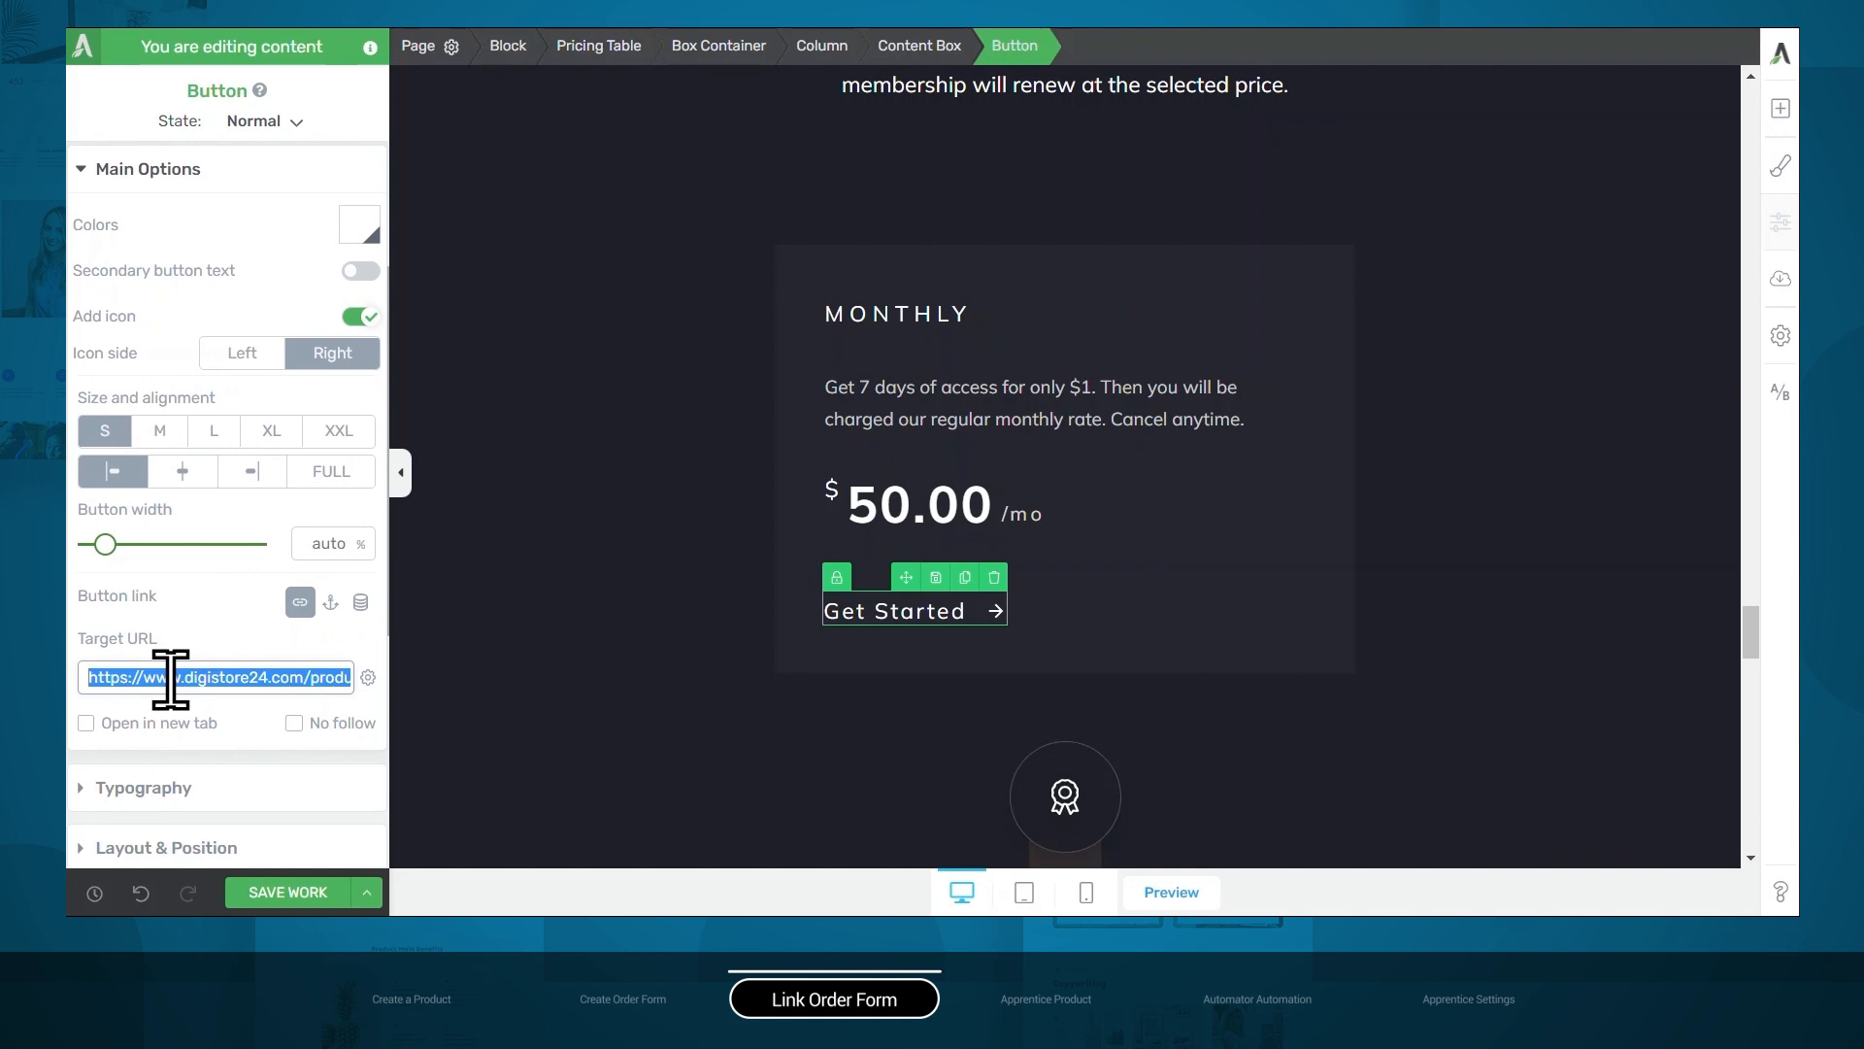
{"action": "key", "text": "BackSpace"}
{"action": "key", "text": "ctrl+v"}
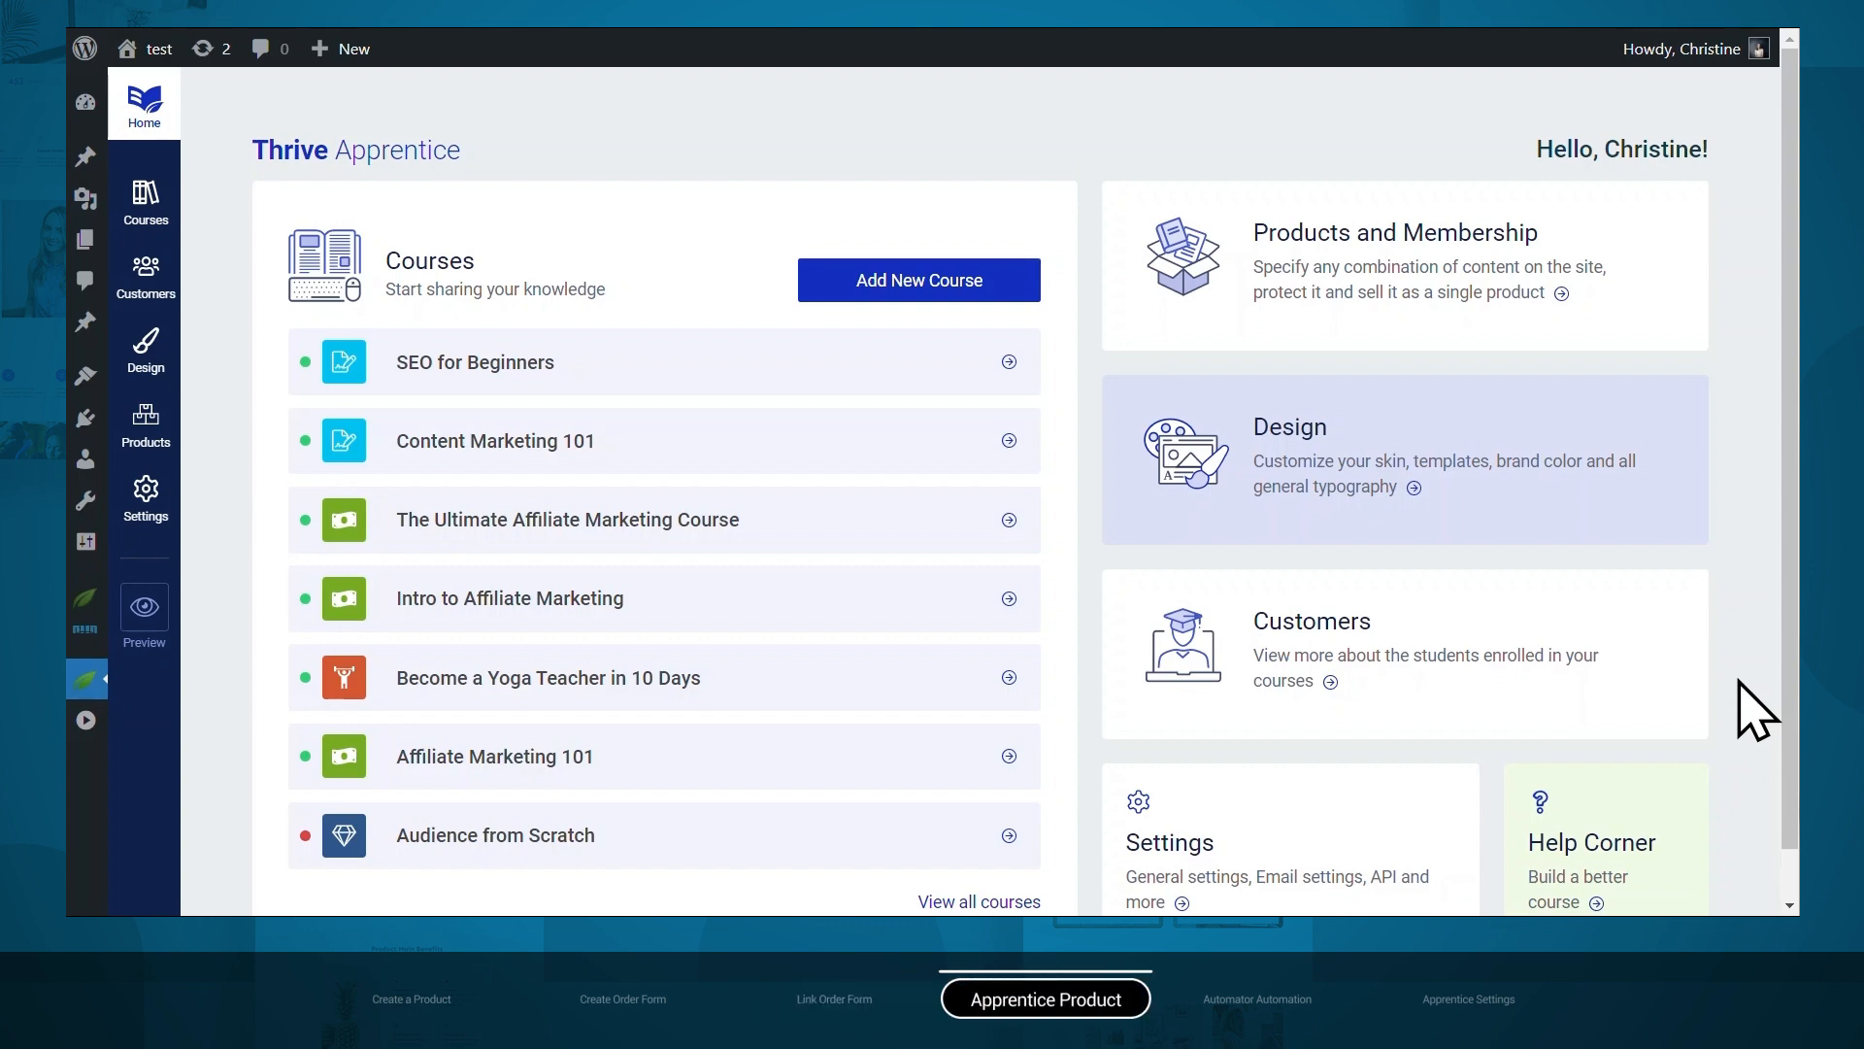
Open the Affiliate Nation product's access requirements in Thrive Apprentice.
{"action": "left_click", "coordinate": [143, 437]}
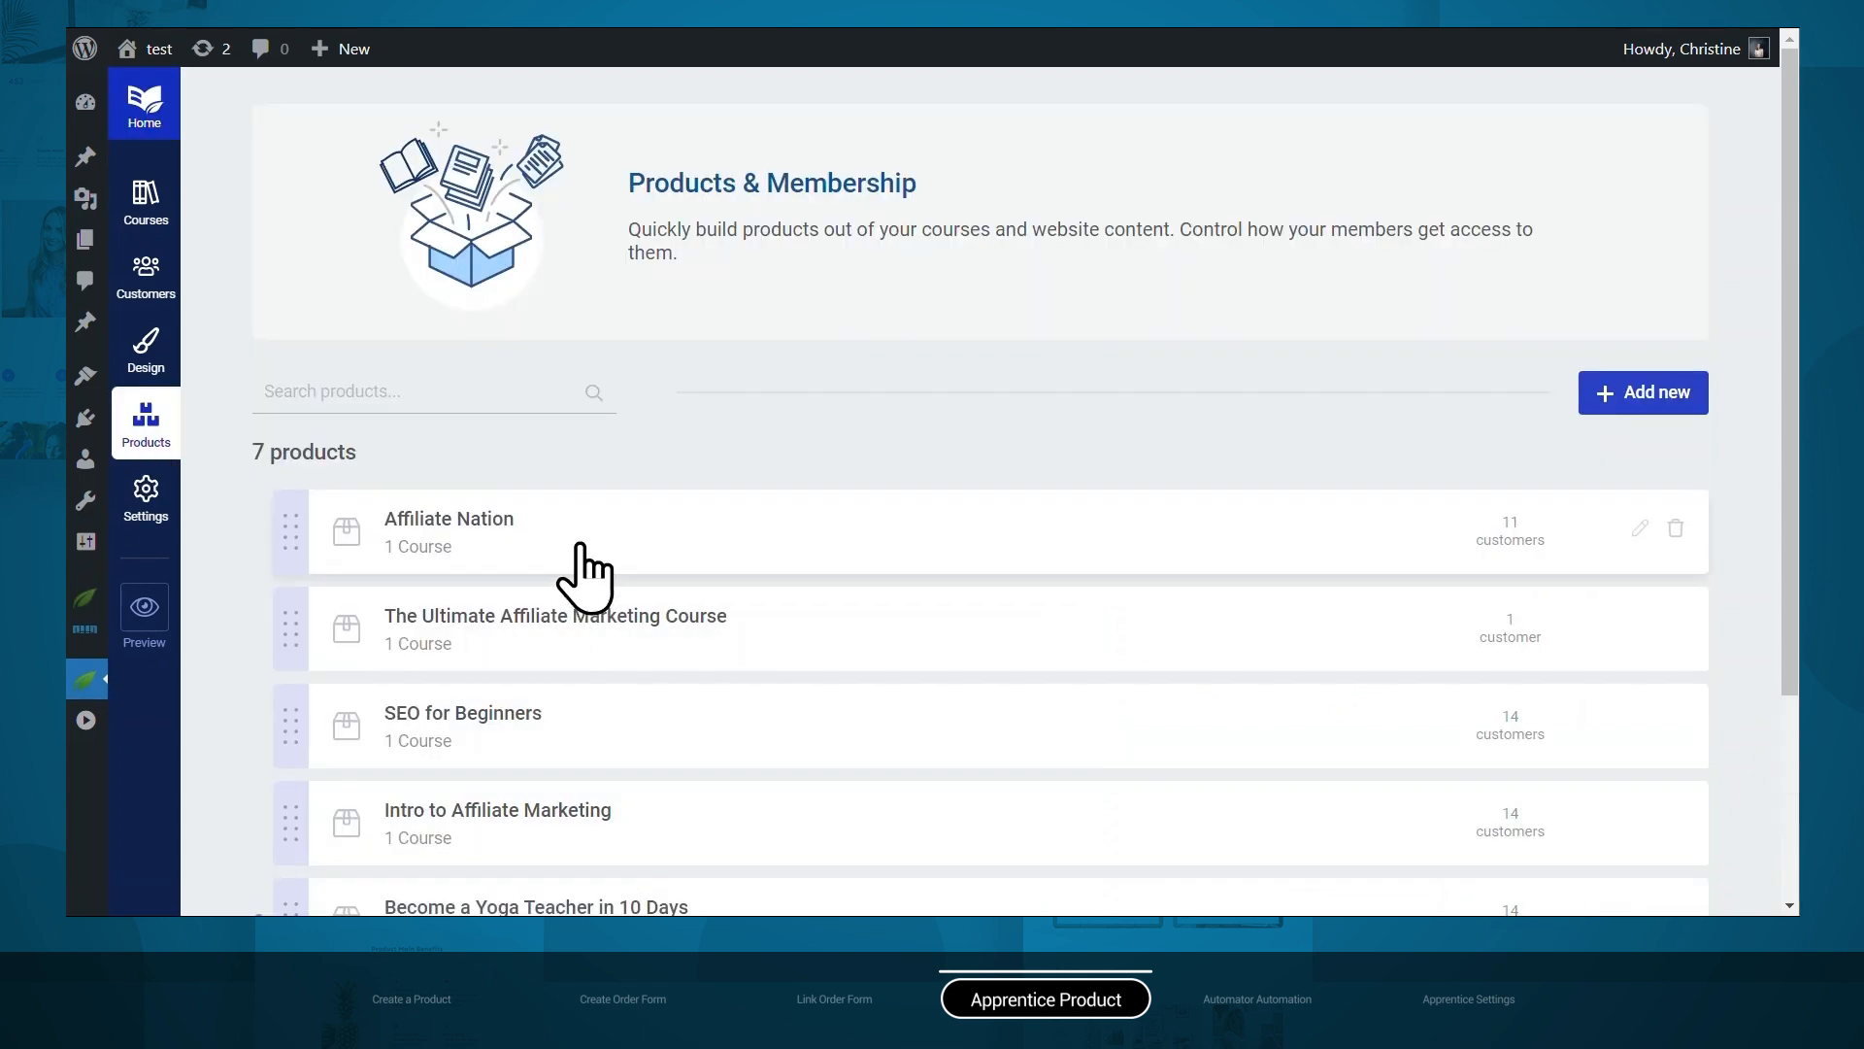
{"action": "left_click", "coordinate": [581, 550]}
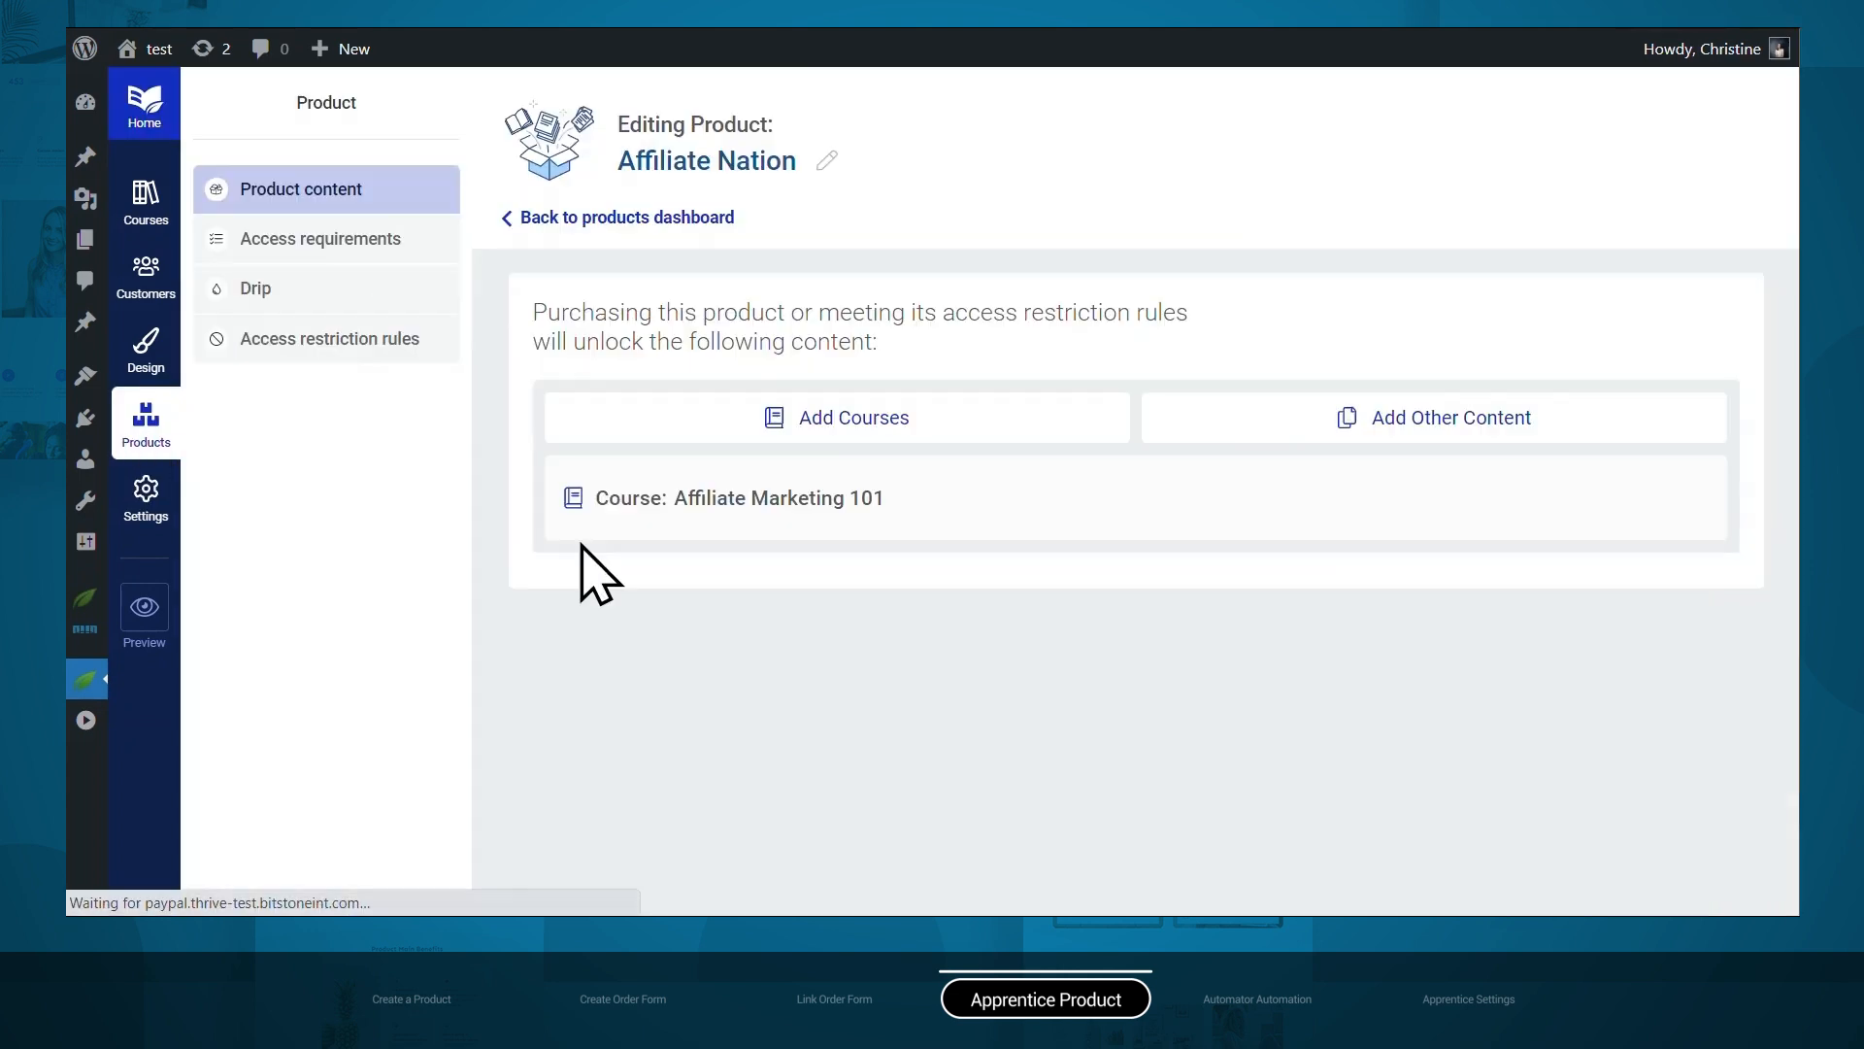
{"action": "left_click", "coordinate": [331, 240]}
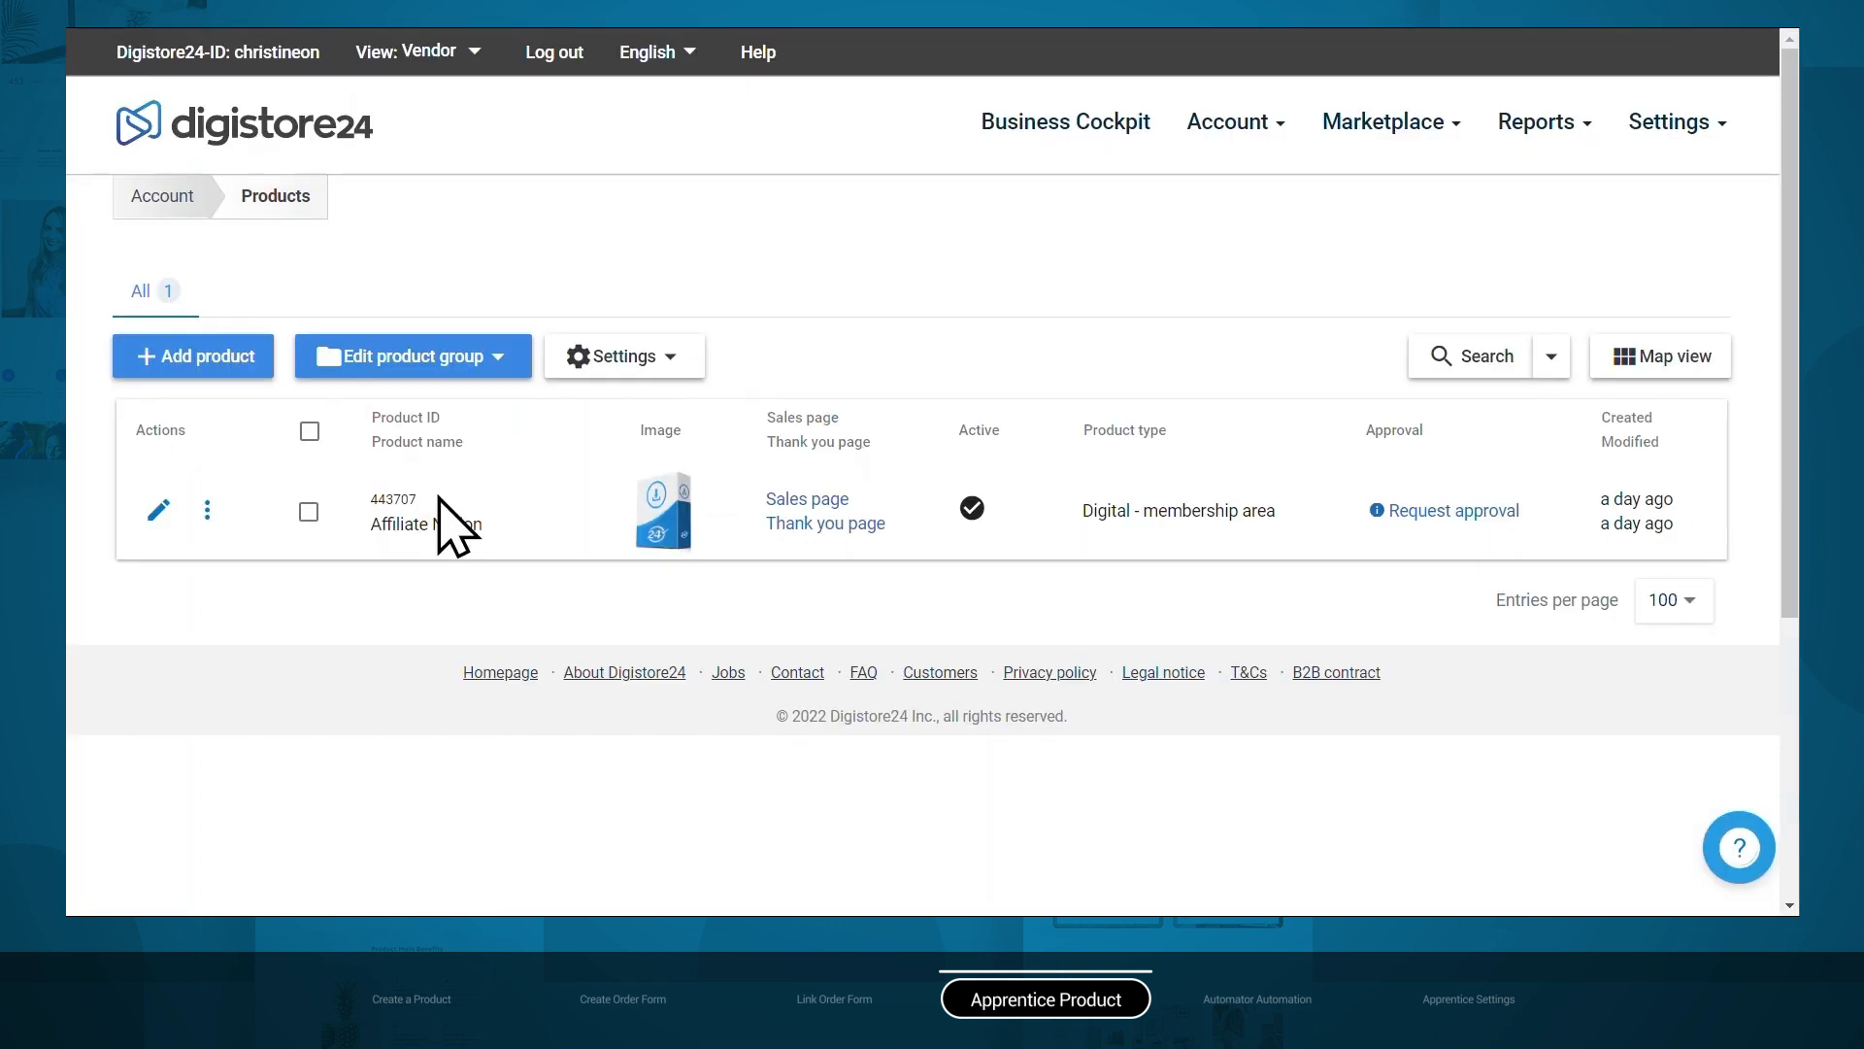
Copy the Digistore24 product ID 443707 and begin adding another product identifier.
{"action": "double_click", "coordinate": [403, 498]}
{"action": "right_click", "coordinate": [408, 499]}
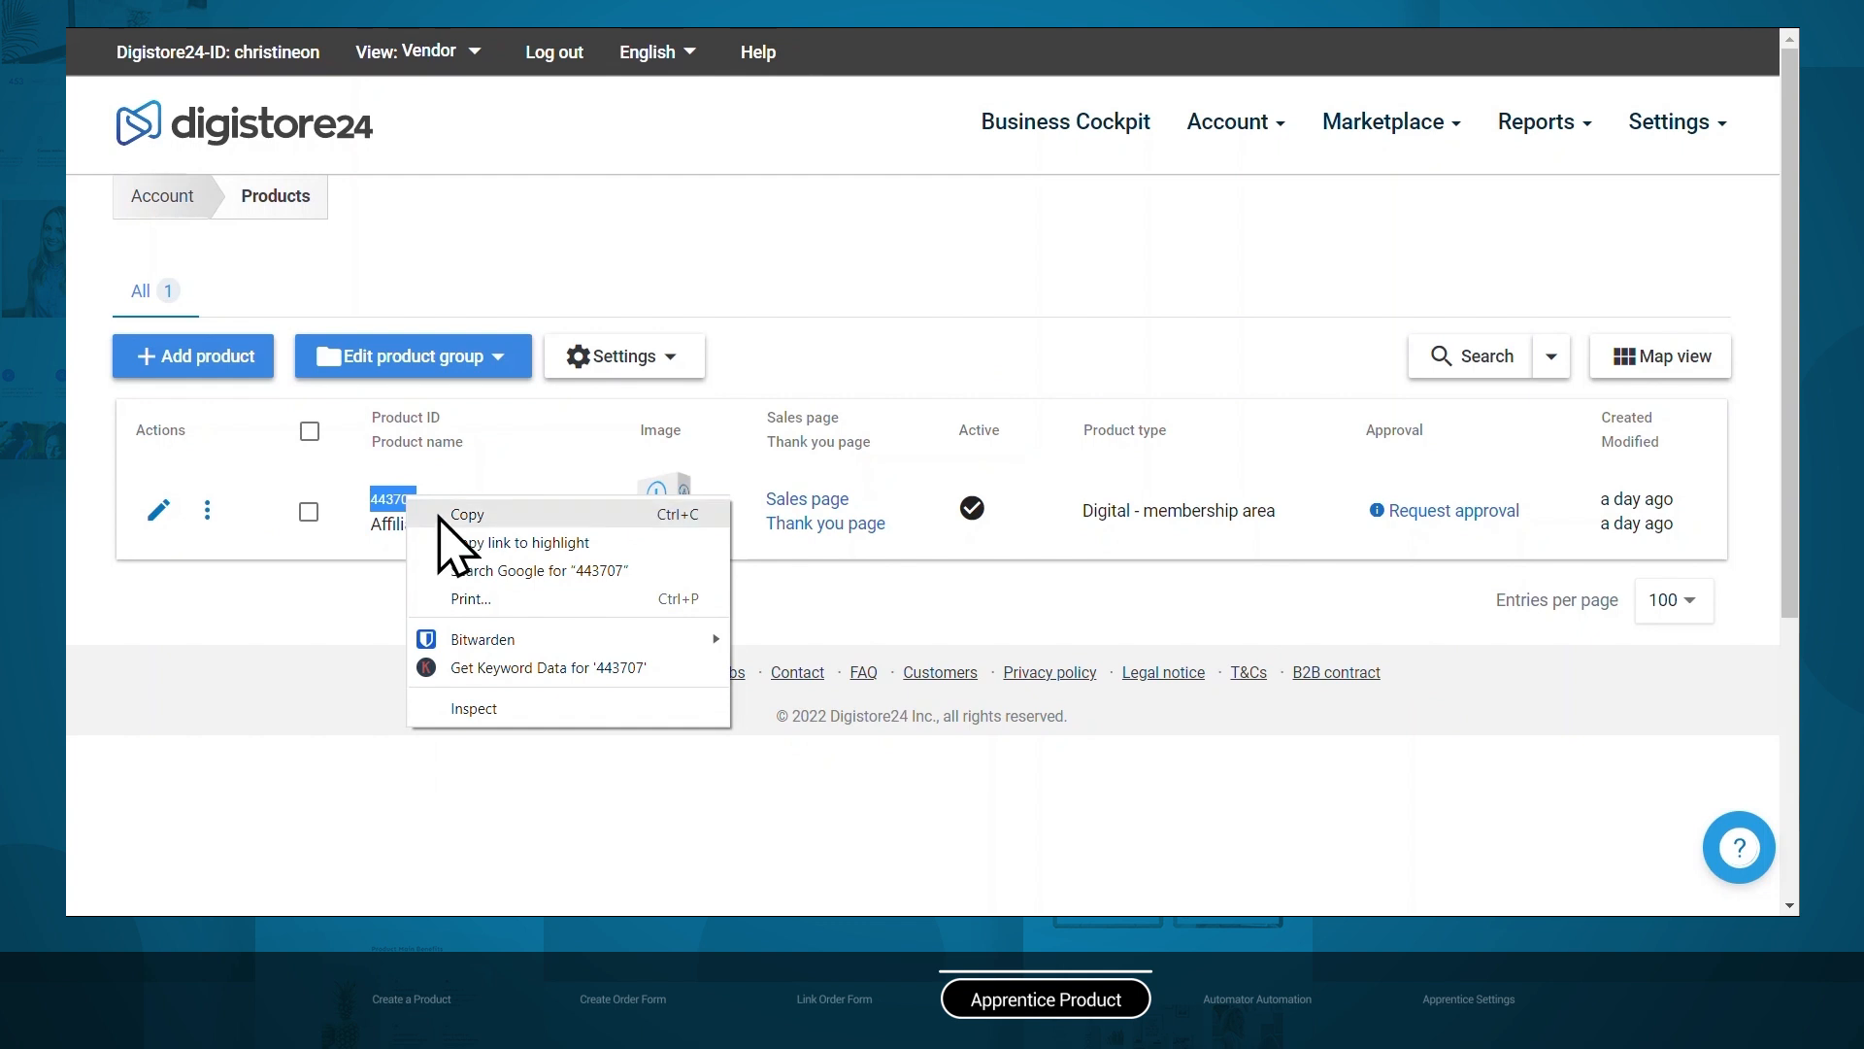
{"action": "left_click", "coordinate": [442, 515]}
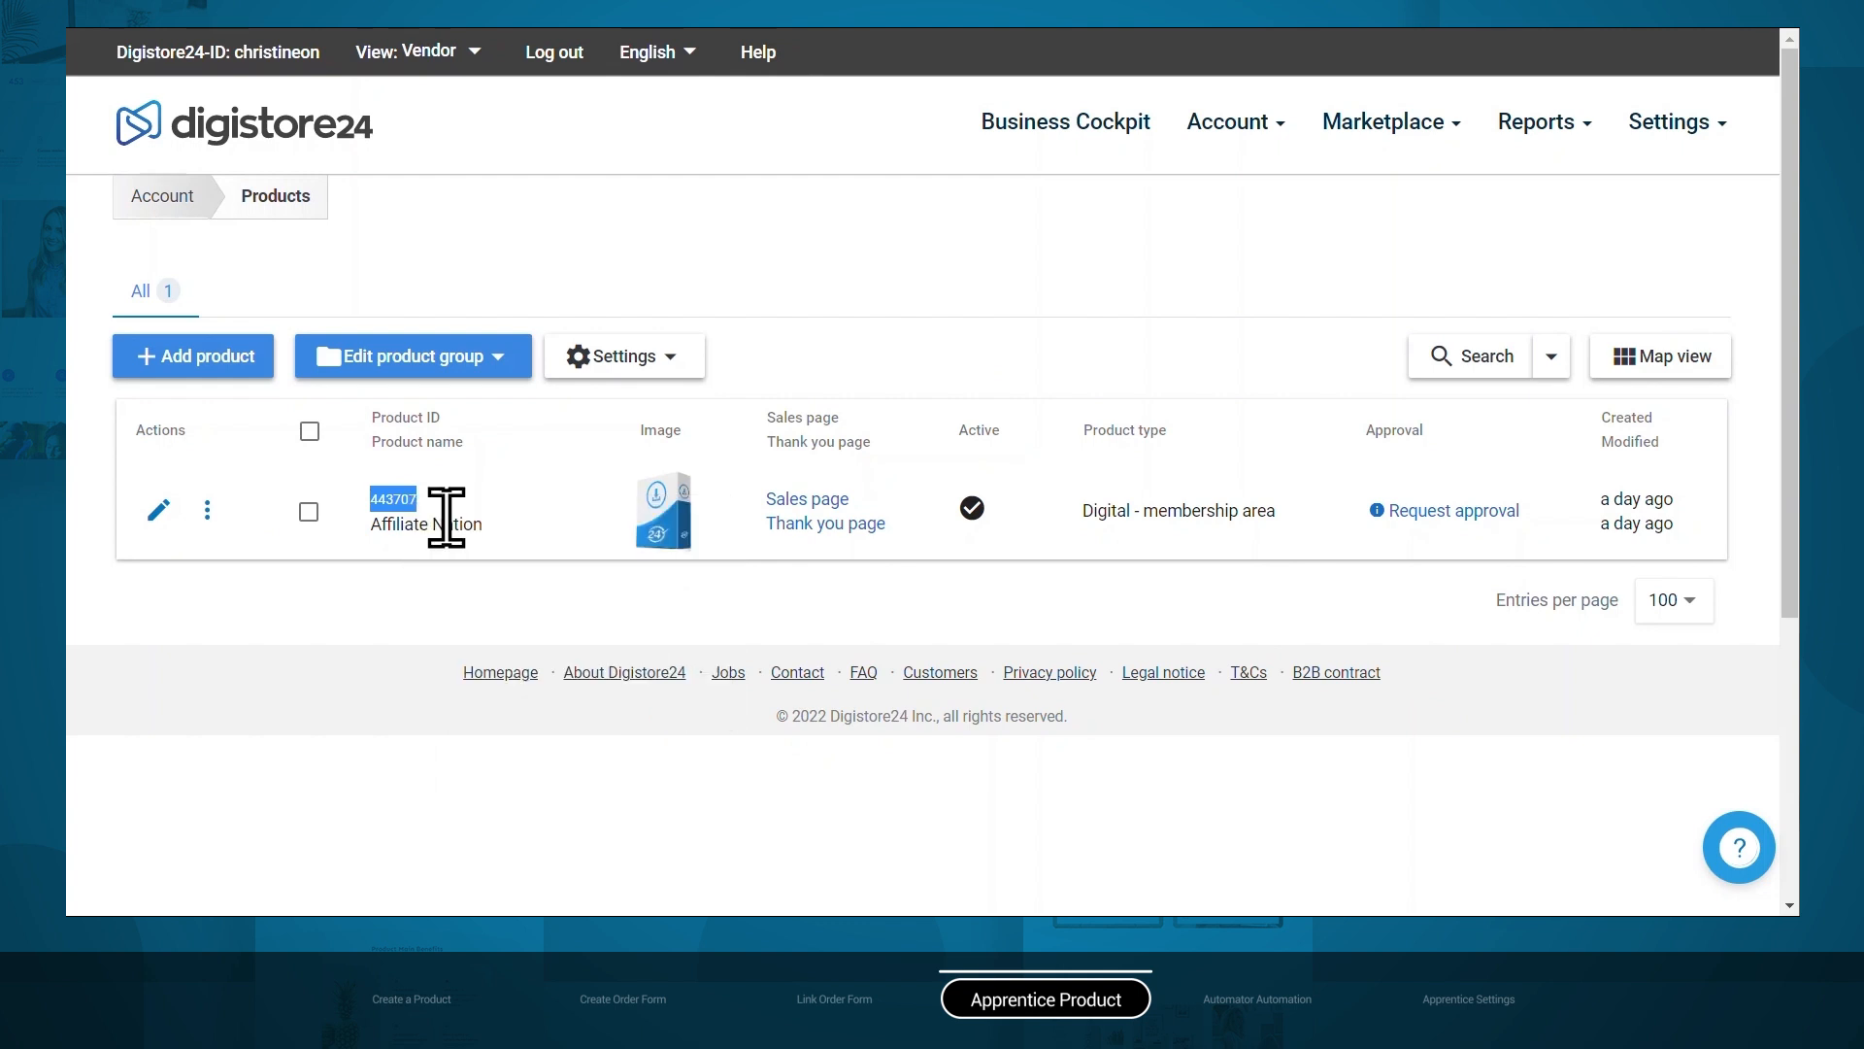
{"action": "left_click", "coordinate": [797, 29]}
{"action": "left_click", "coordinate": [1634, 128]}
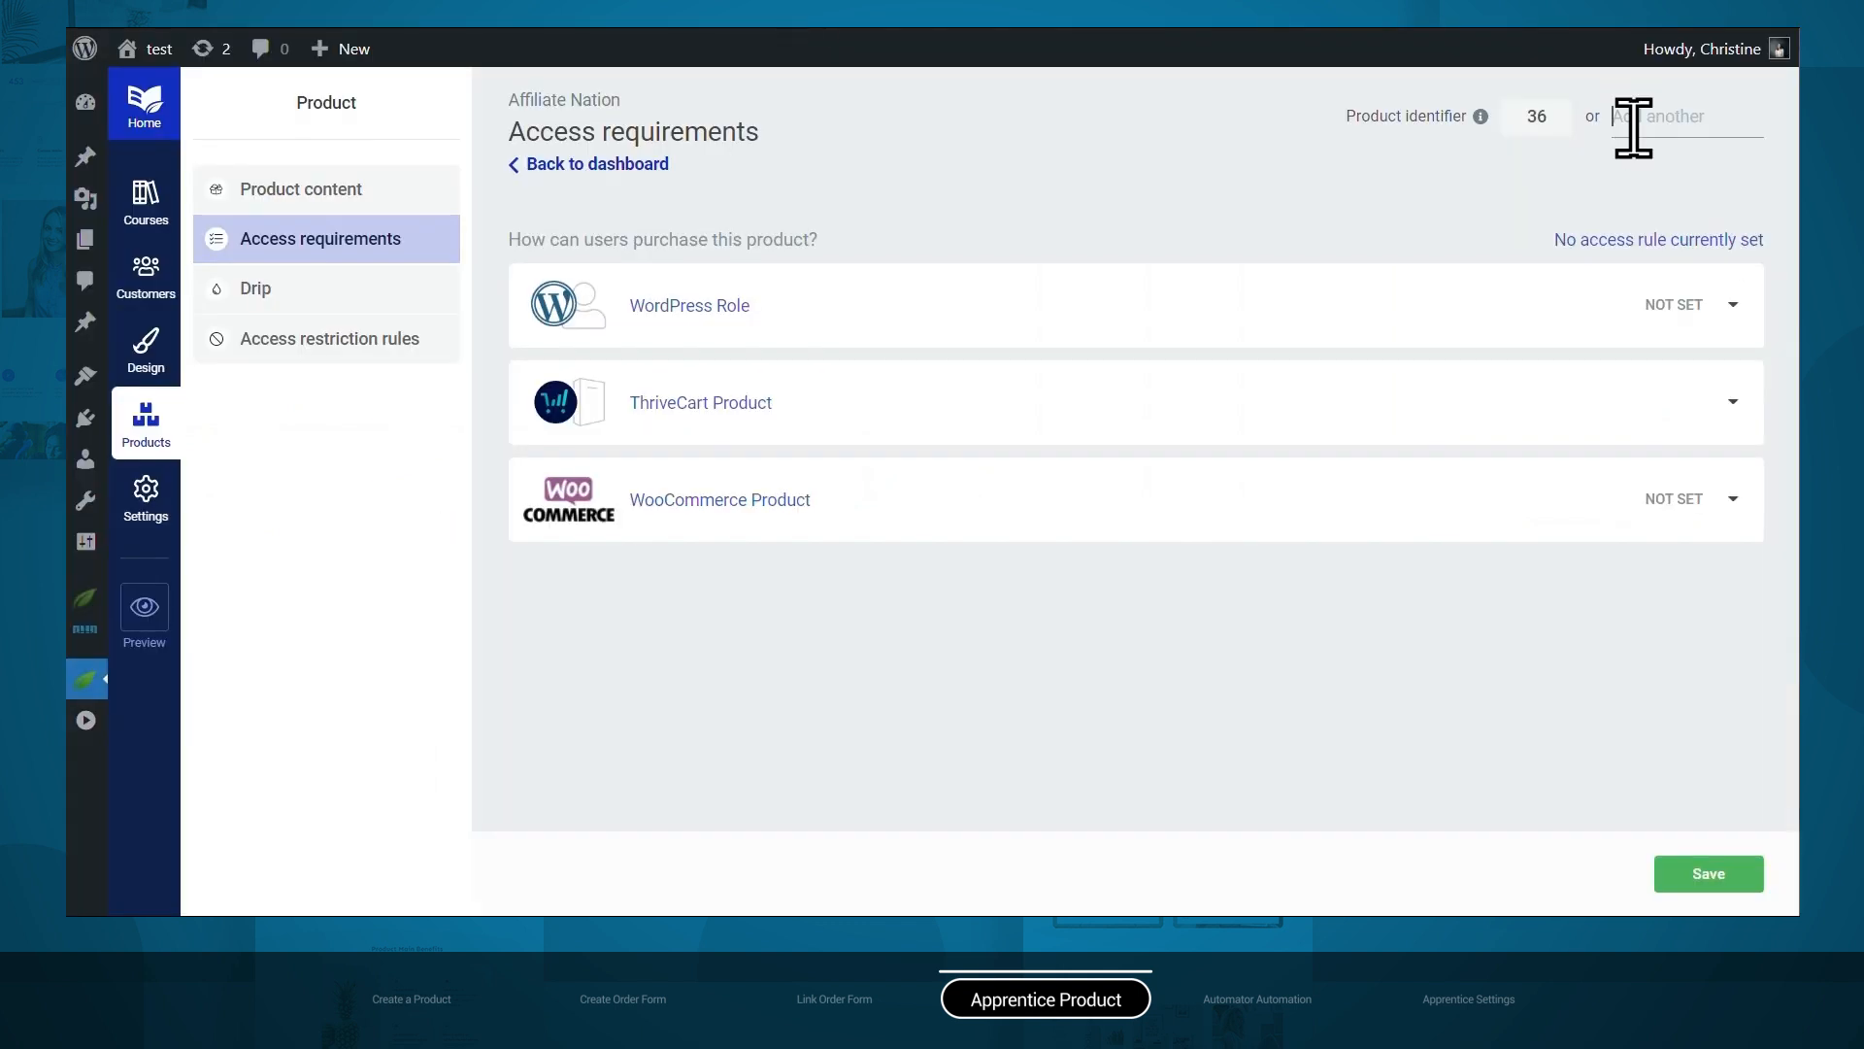
Paste 443707 as plain text into the additional product identifier field.
{"action": "right_click", "coordinate": [1634, 126]}
{"action": "left_click", "coordinate": [1624, 318]}
{"action": "left_click", "coordinate": [1614, 333]}
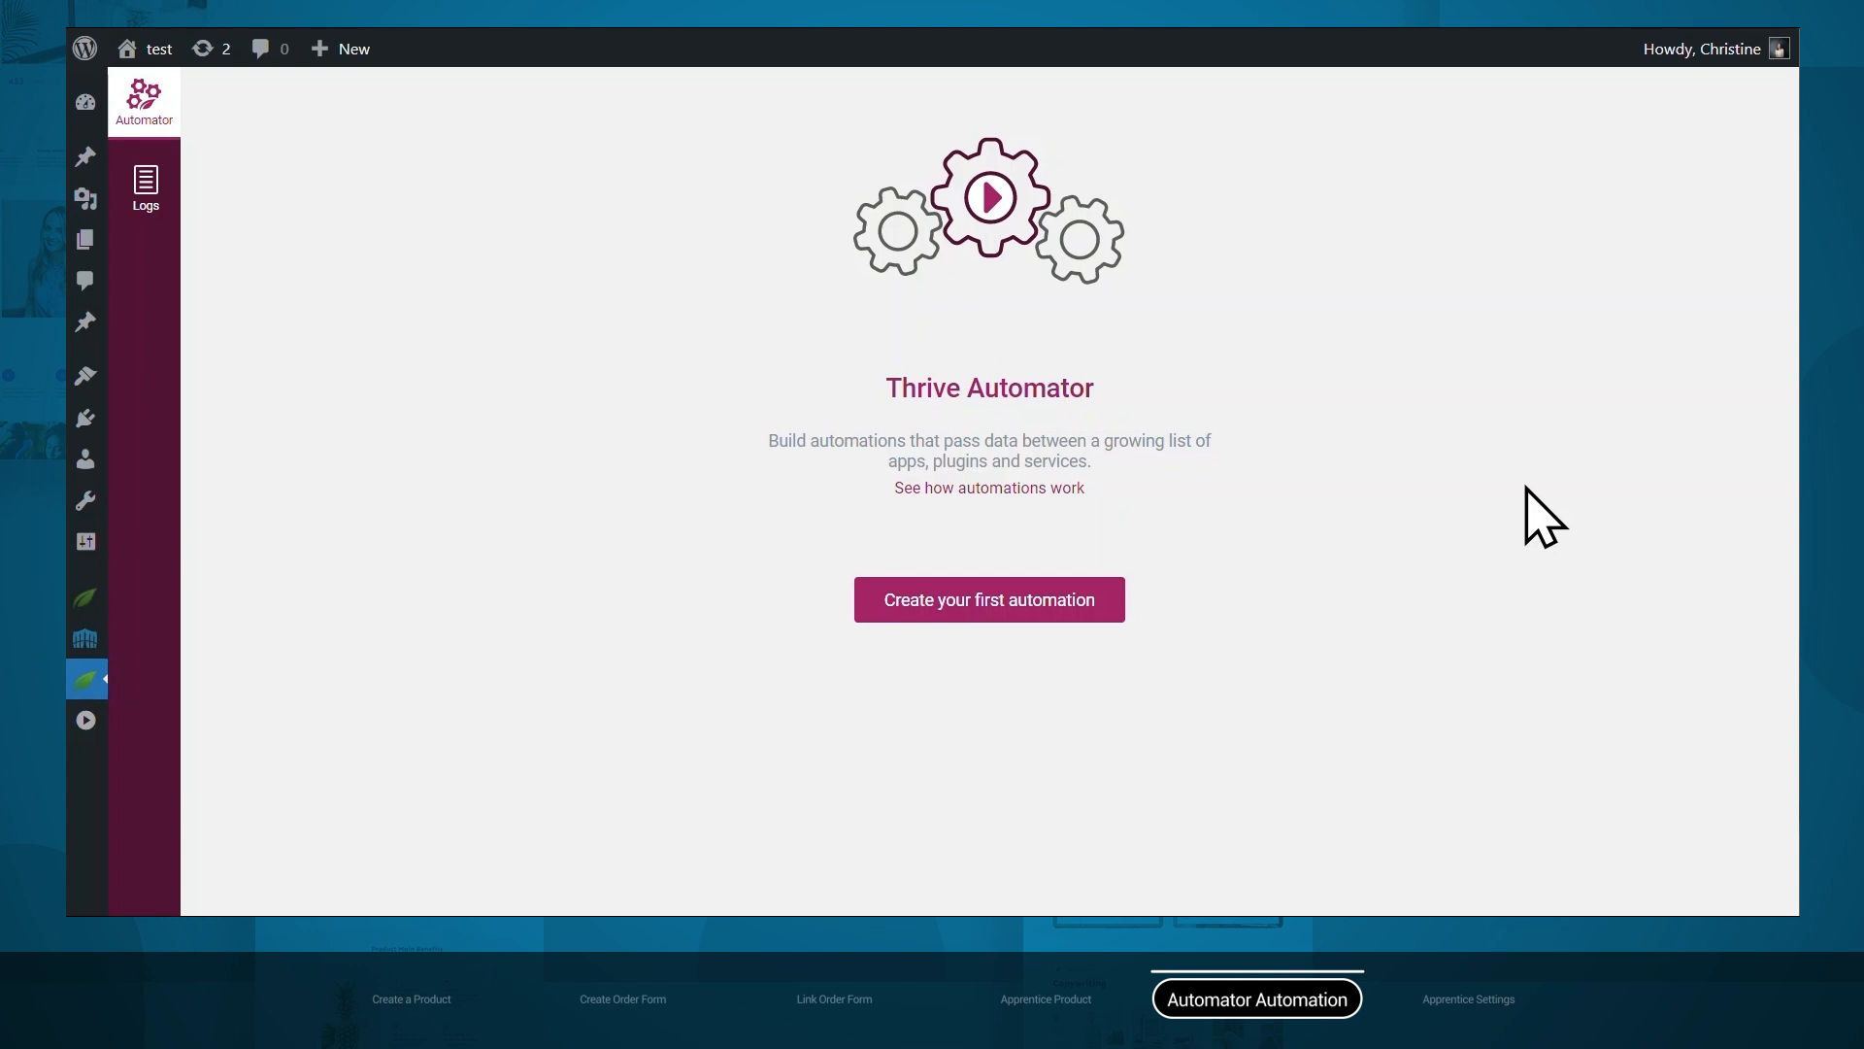
Start a first automation with the Incoming webhook trigger and copy its webhook URL.
{"action": "left_click", "coordinate": [1019, 610]}
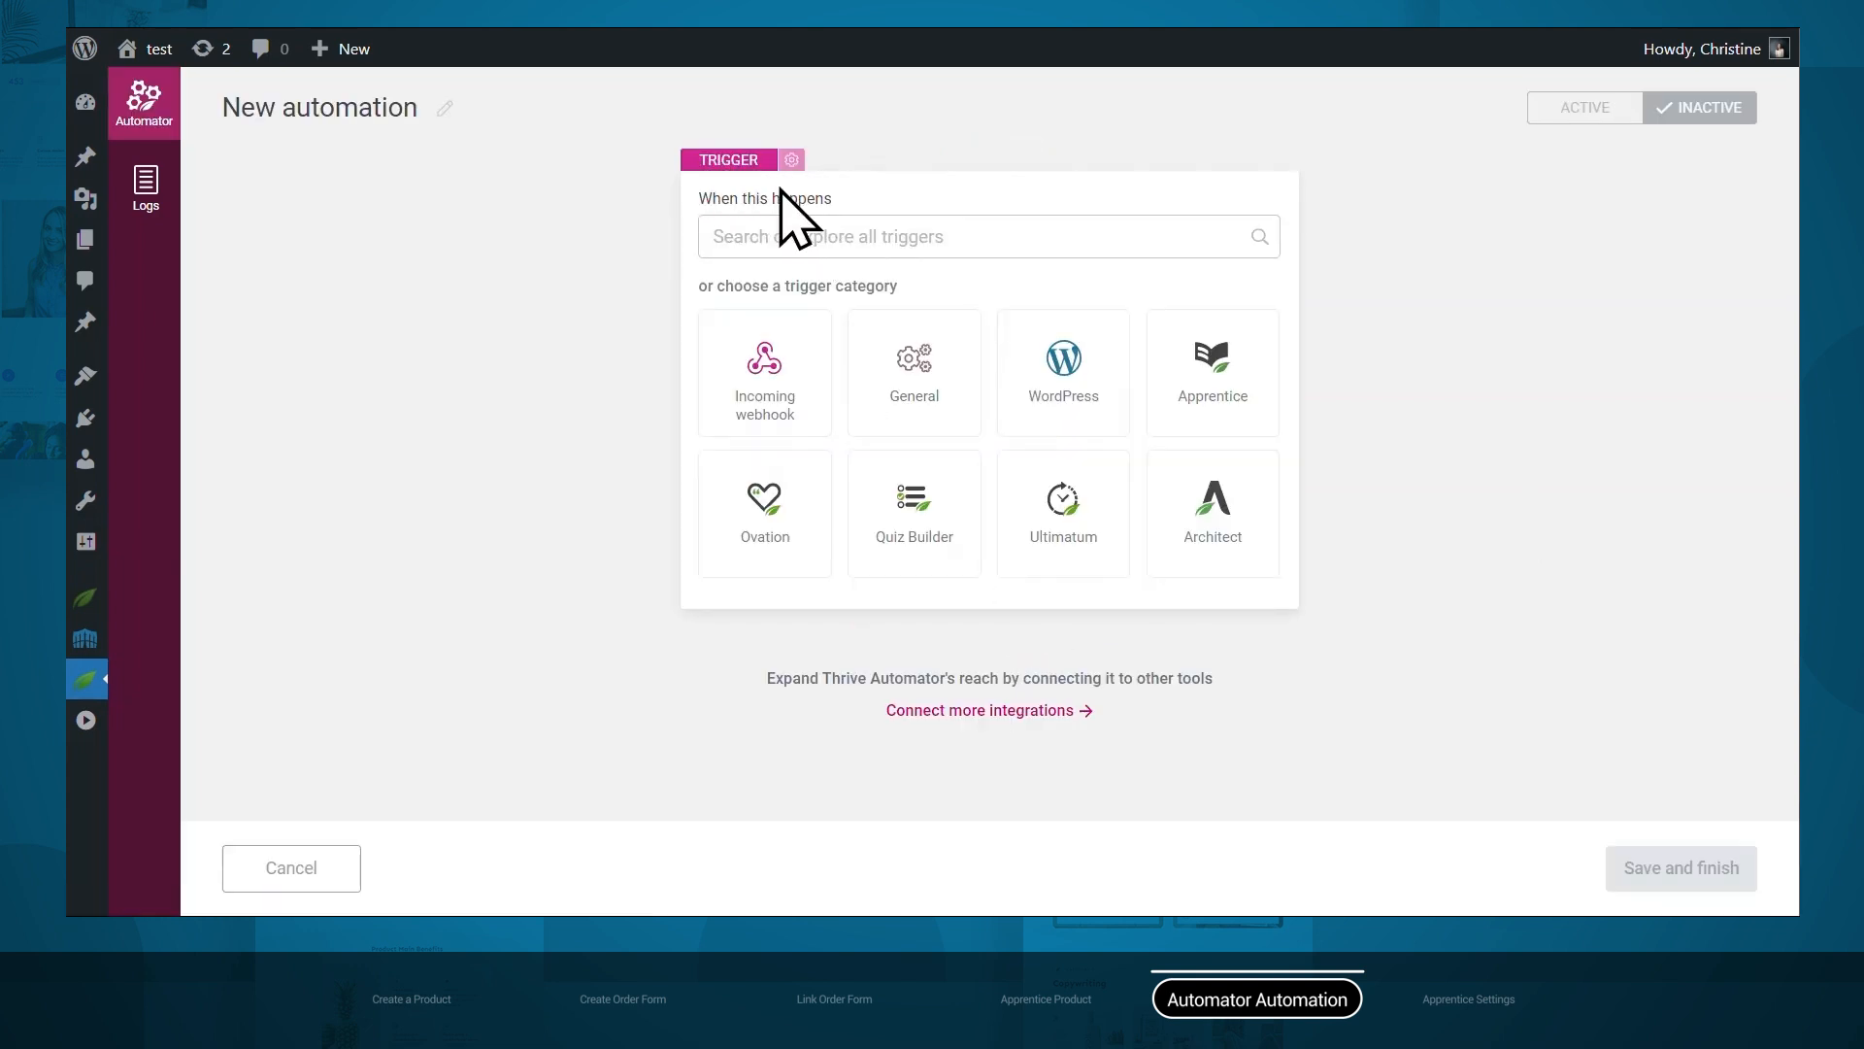
{"action": "left_click", "coordinate": [782, 434]}
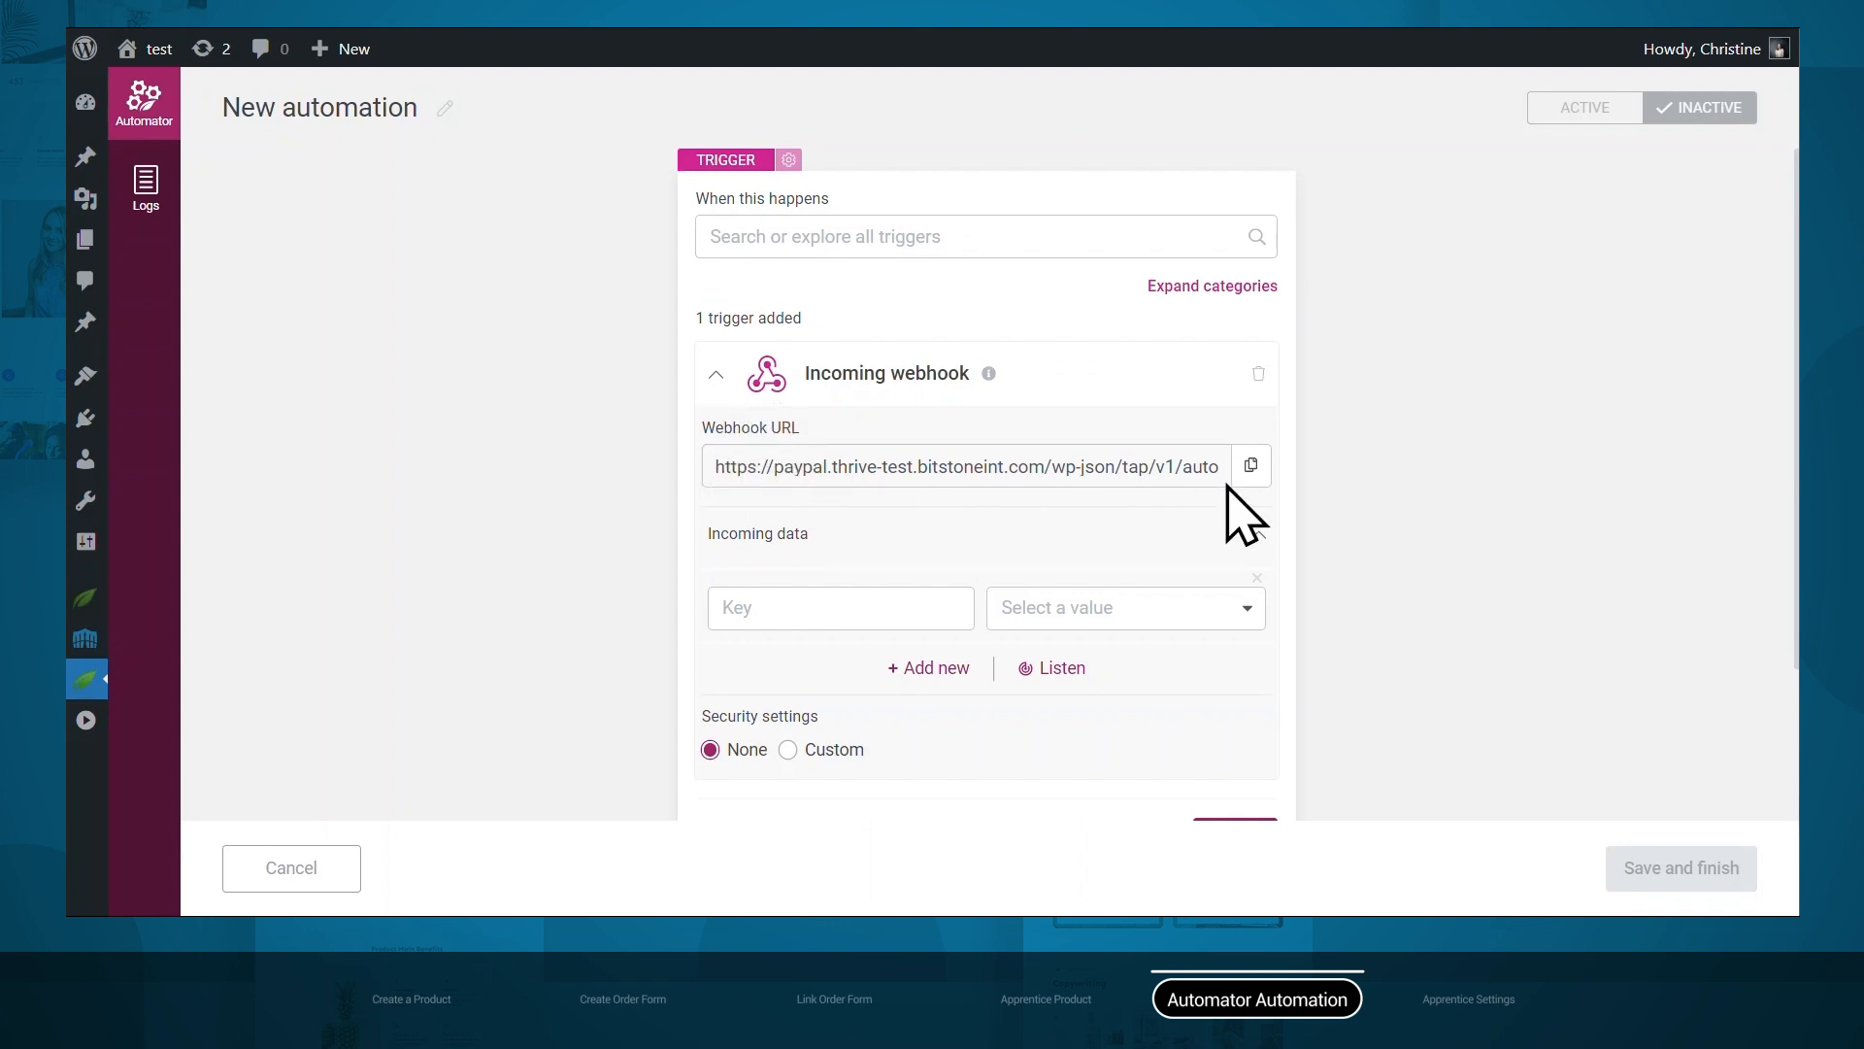
{"action": "left_click", "coordinate": [1252, 468]}
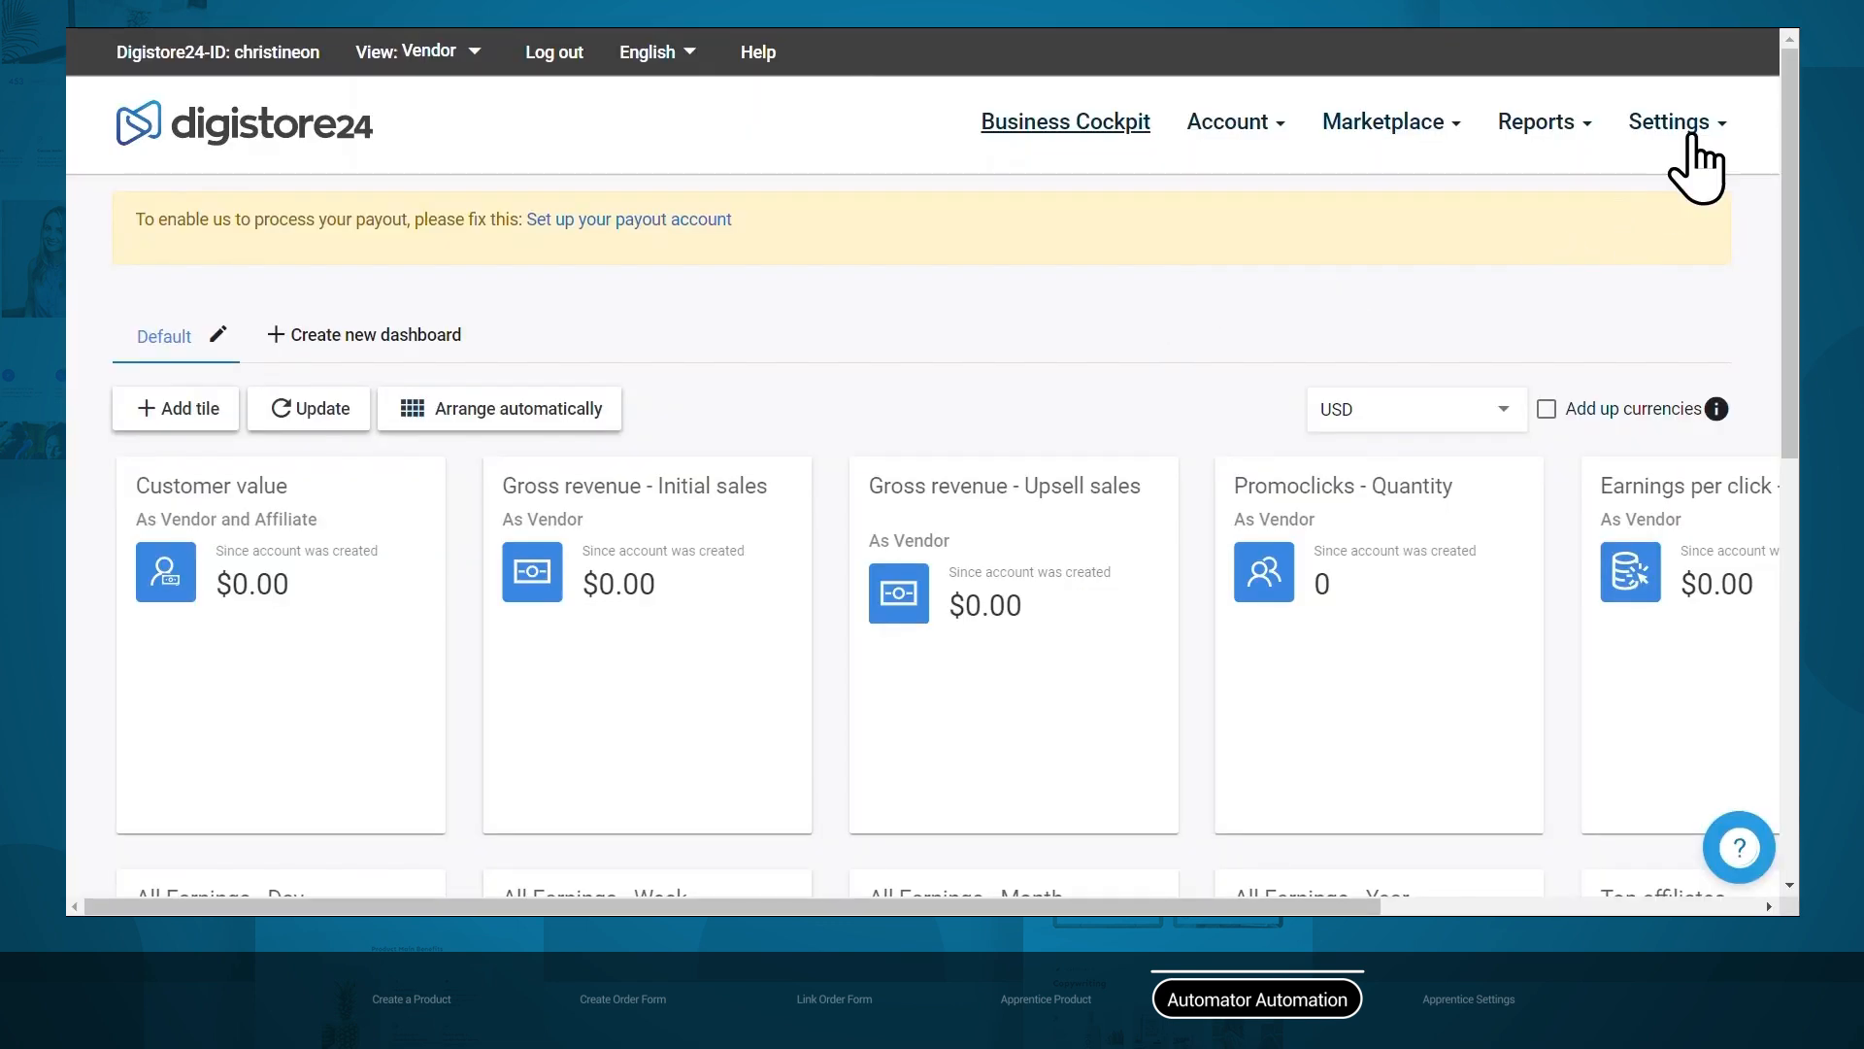
{"action": "left_click", "coordinate": [1690, 138]}
Add a new Webhook integration connection named 'Thrive Automator'.
{"action": "left_click", "coordinate": [1597, 233]}
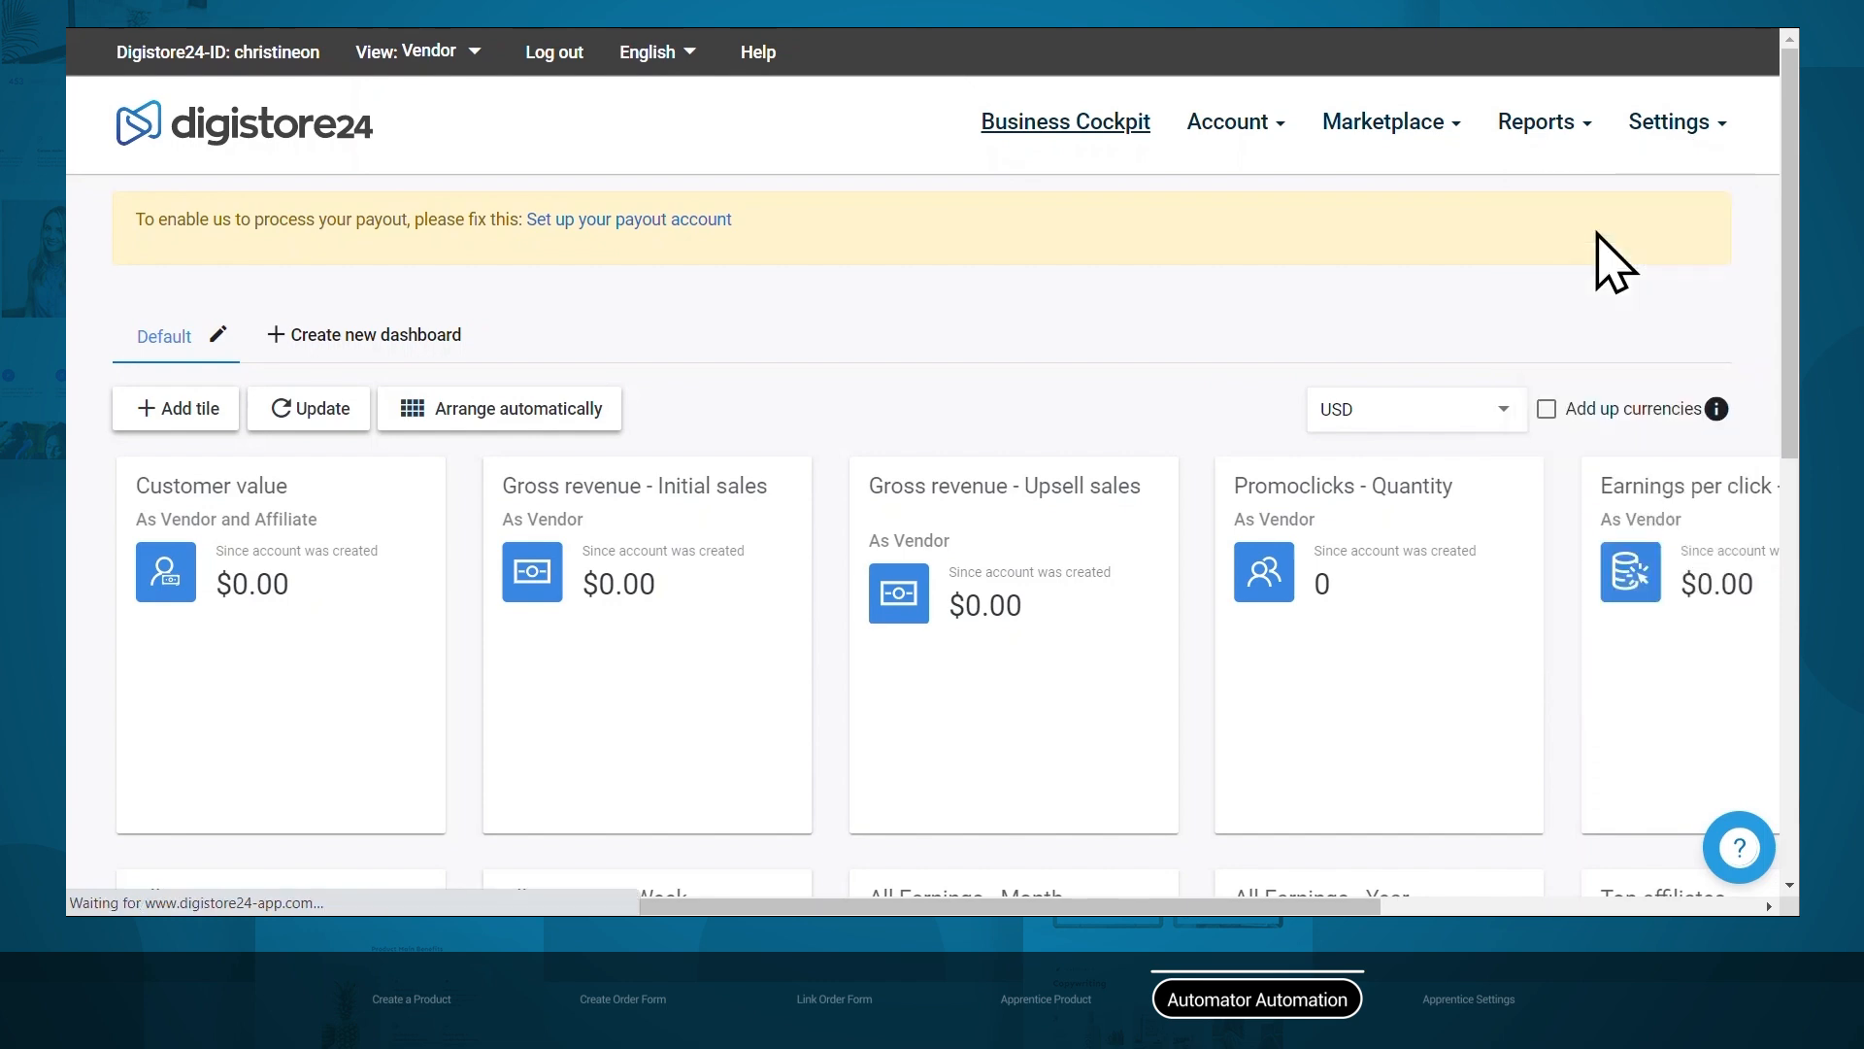
{"action": "left_click", "coordinate": [189, 274]}
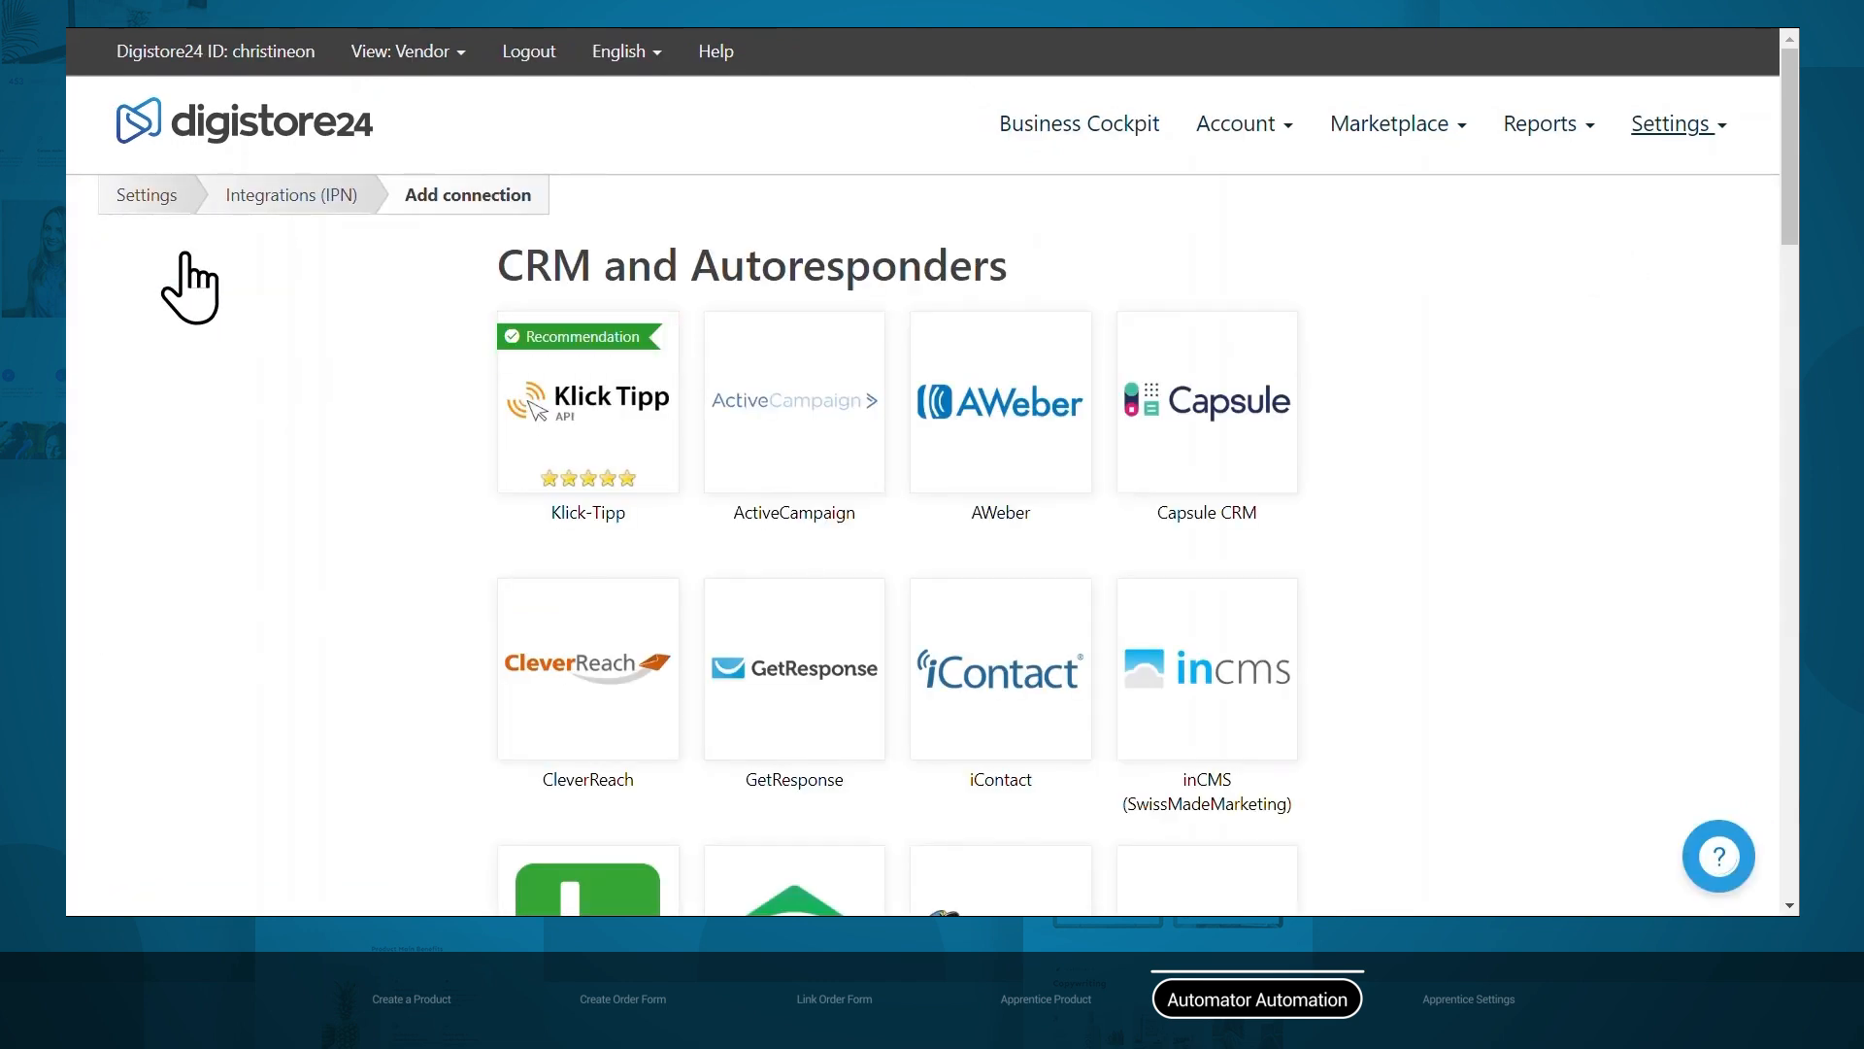
{"action": "scroll", "coordinate": [1573, 422], "scroll_direction": "down", "scroll_amount": 7}
{"action": "scroll", "coordinate": [1573, 407], "scroll_direction": "down", "scroll_amount": 20}
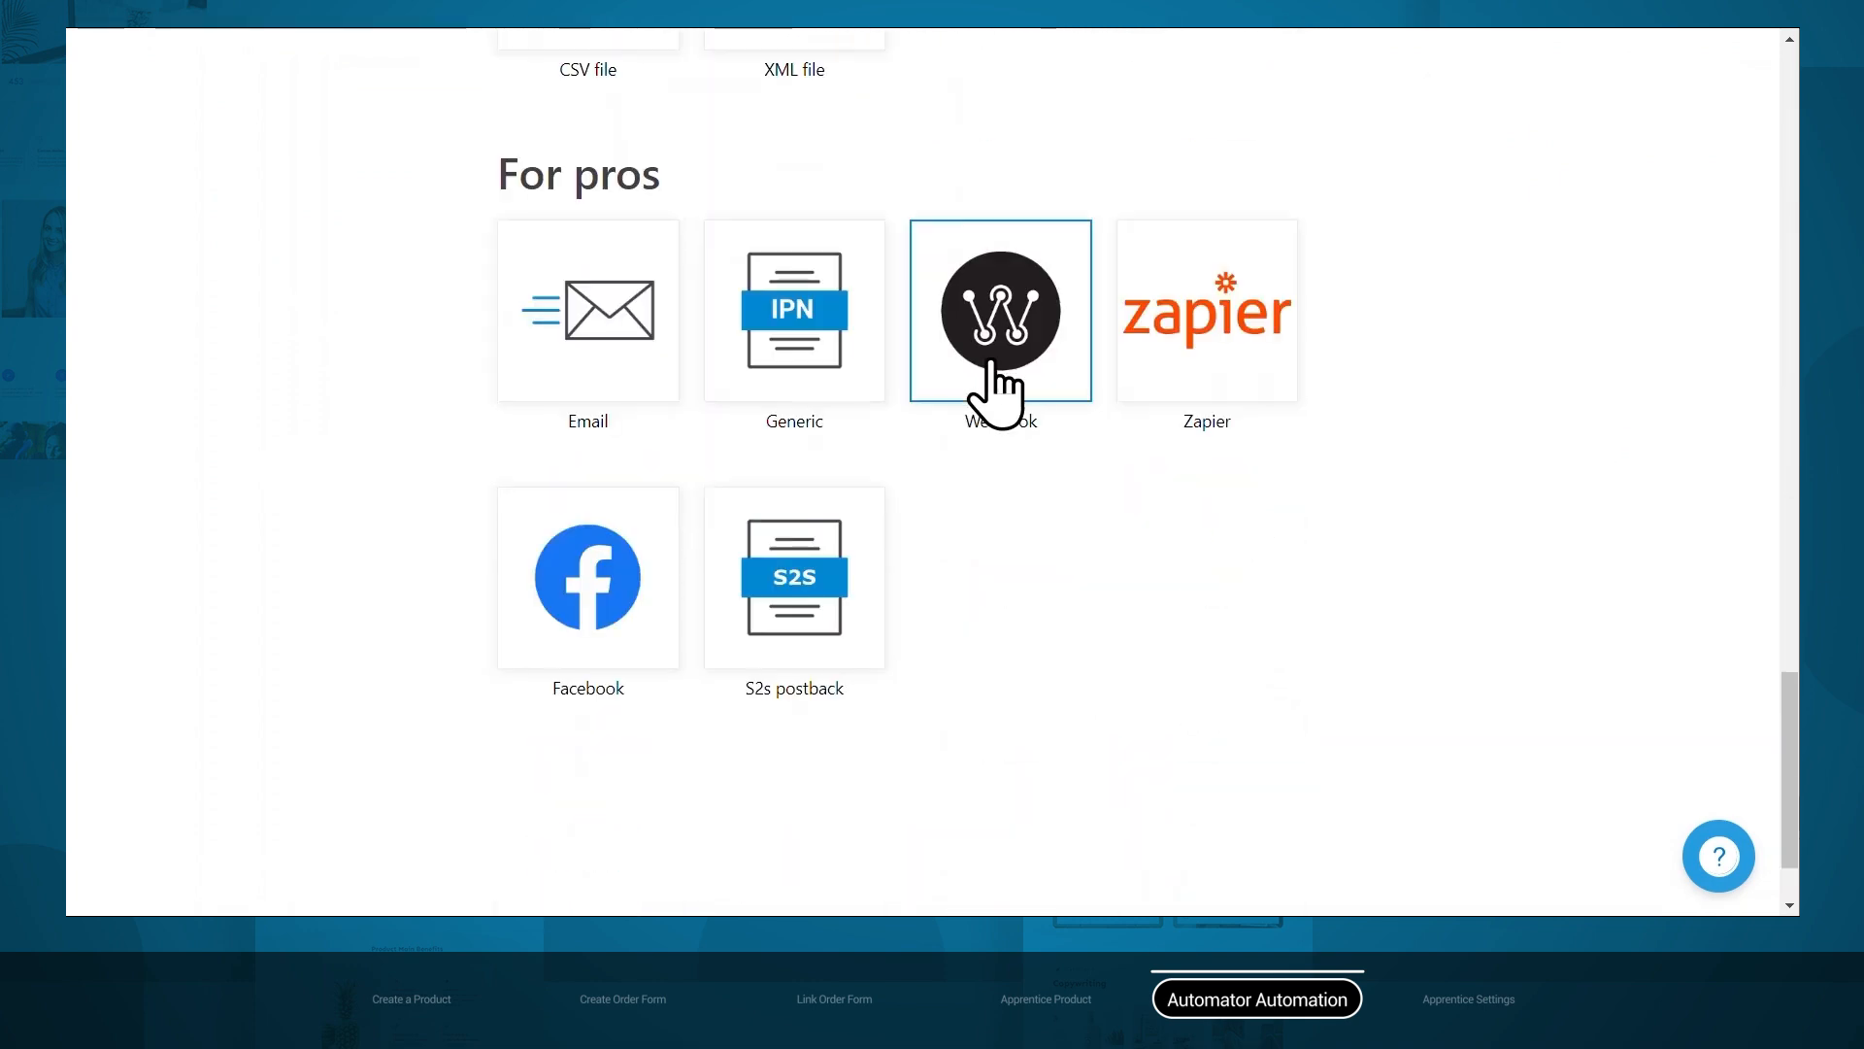
{"action": "left_click", "coordinate": [997, 386]}
{"action": "key", "text": "BackSpace"}
{"action": "key", "text": "BackSpace"}
{"action": "key", "text": "BackSpace"}
{"action": "key", "text": "BackSpace"}
{"action": "key", "text": "BackSpace"}
{"action": "key", "text": "BackSpace"}
{"action": "key", "text": "BackSpace"}
{"action": "type", "text": "Thrive Automator"}
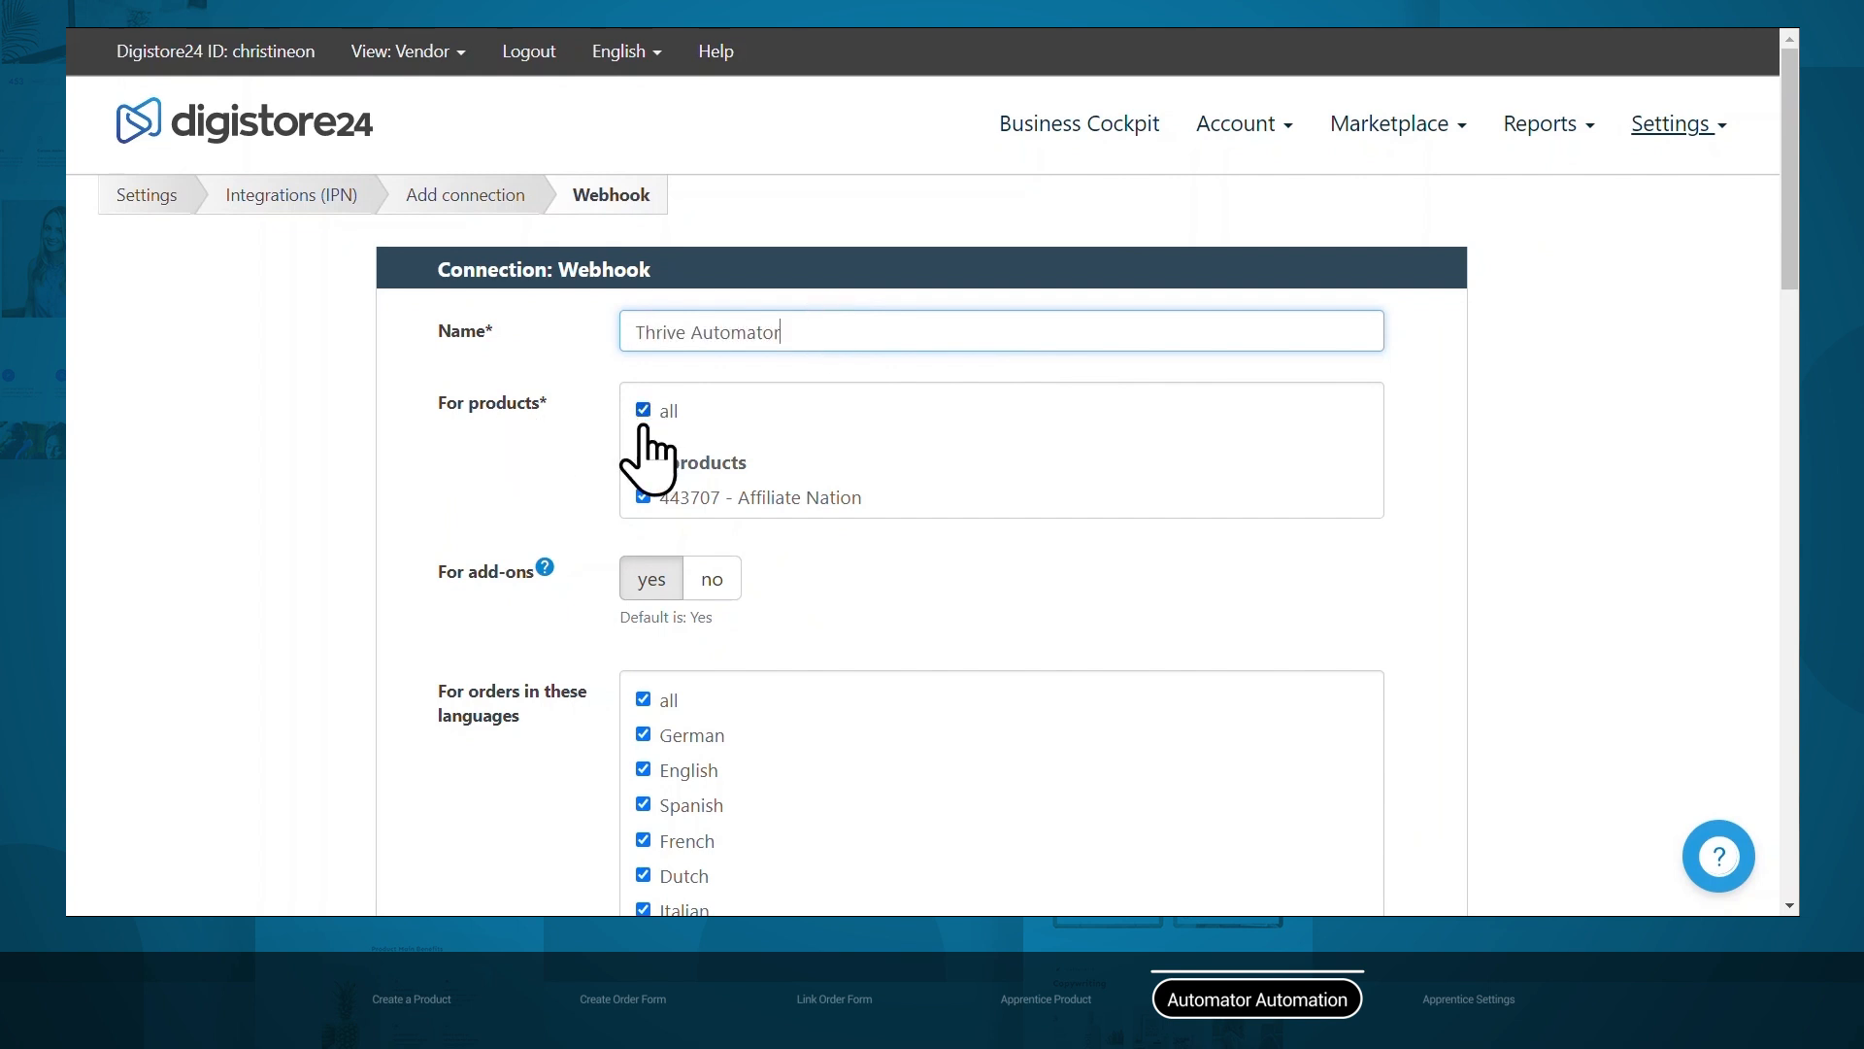
Paste the Automator webhook URL into the connection and save it.
{"action": "scroll", "coordinate": [562, 449], "scroll_direction": "down", "scroll_amount": 3}
{"action": "scroll", "coordinate": [562, 449], "scroll_direction": "down", "scroll_amount": 10}
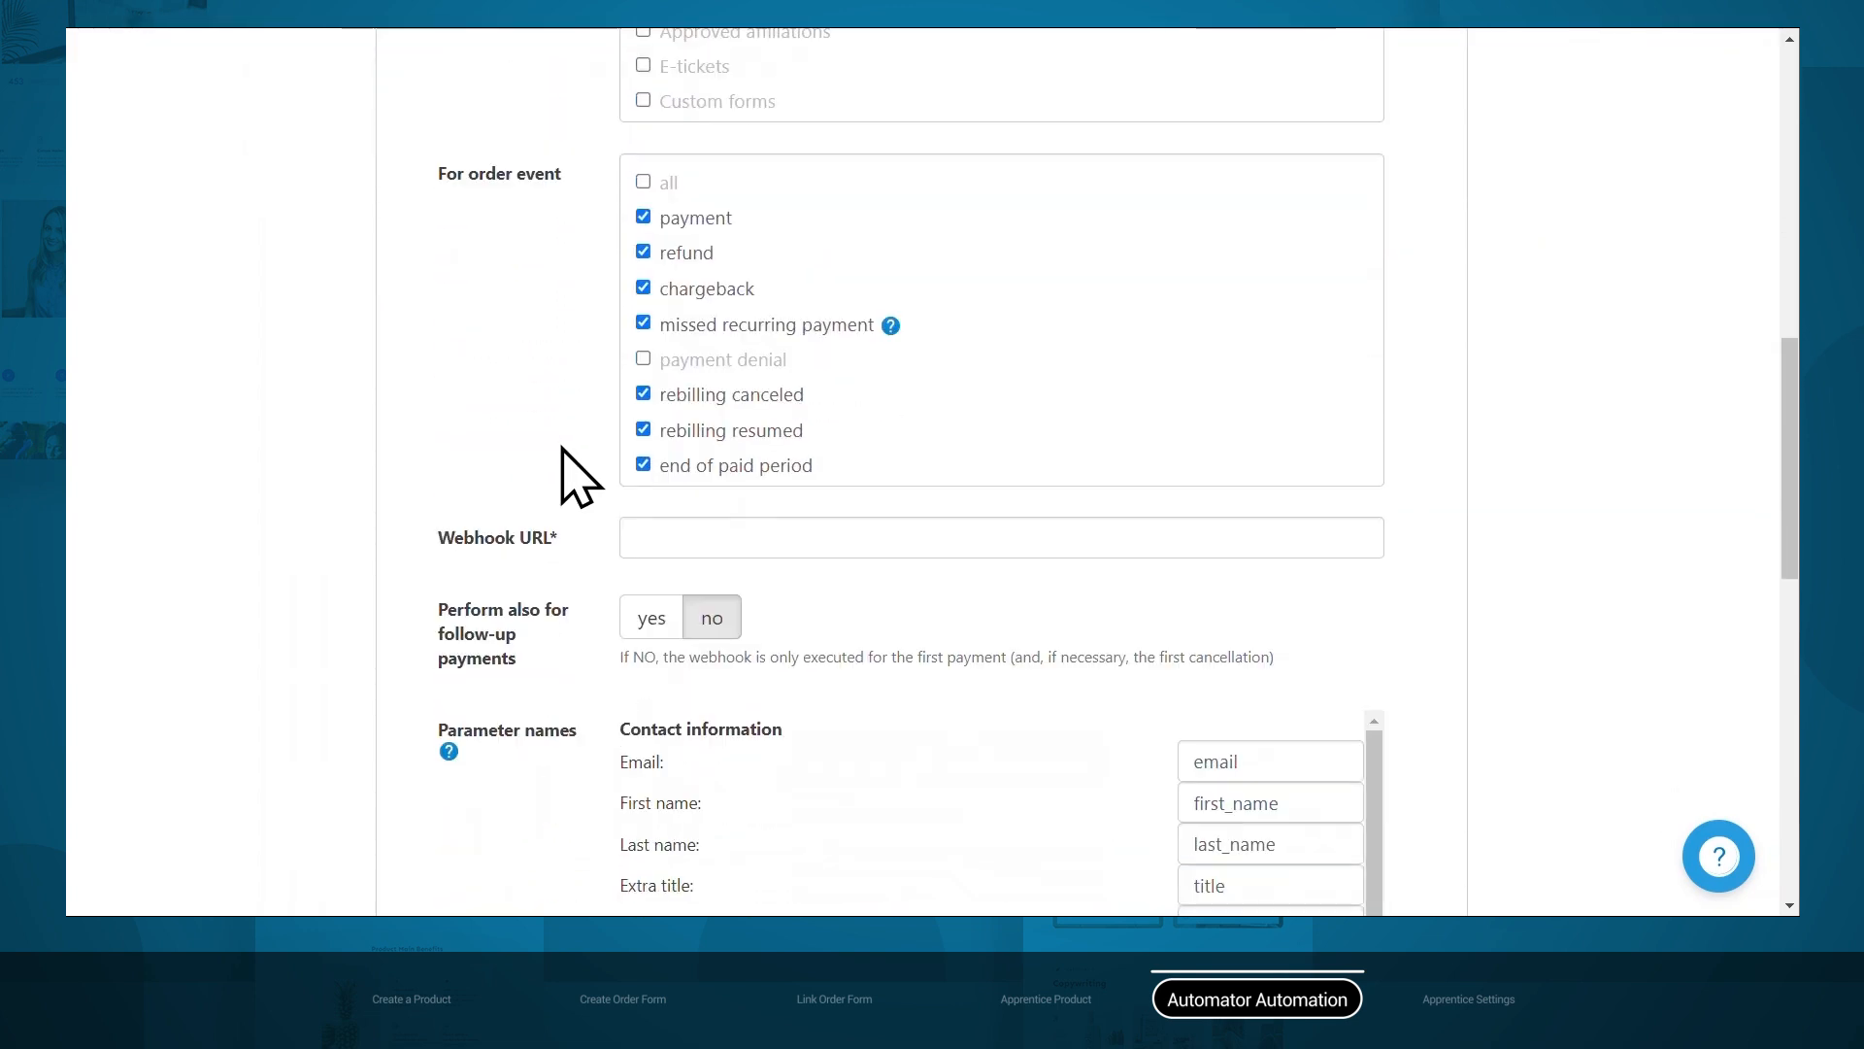
{"action": "scroll", "coordinate": [562, 450], "scroll_direction": "down", "scroll_amount": 2}
{"action": "left_click", "coordinate": [674, 390]}
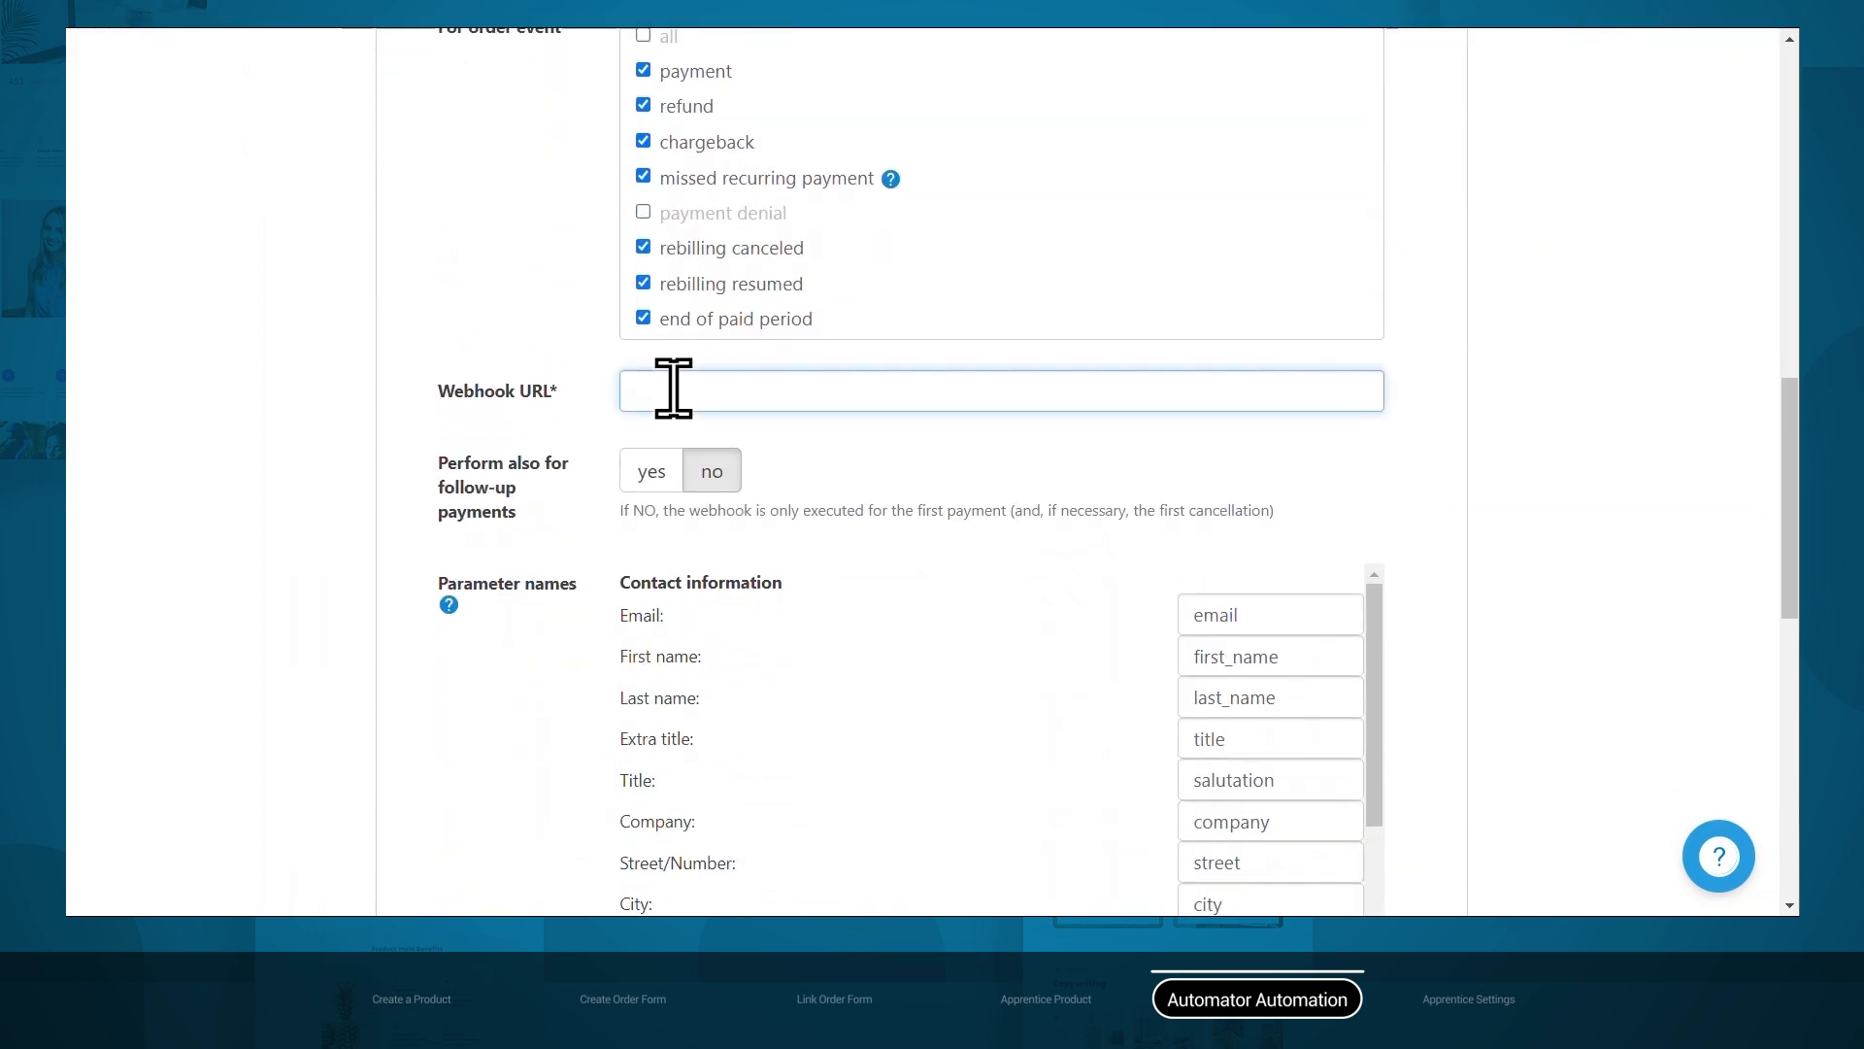
{"action": "key", "text": "ctrl+v"}
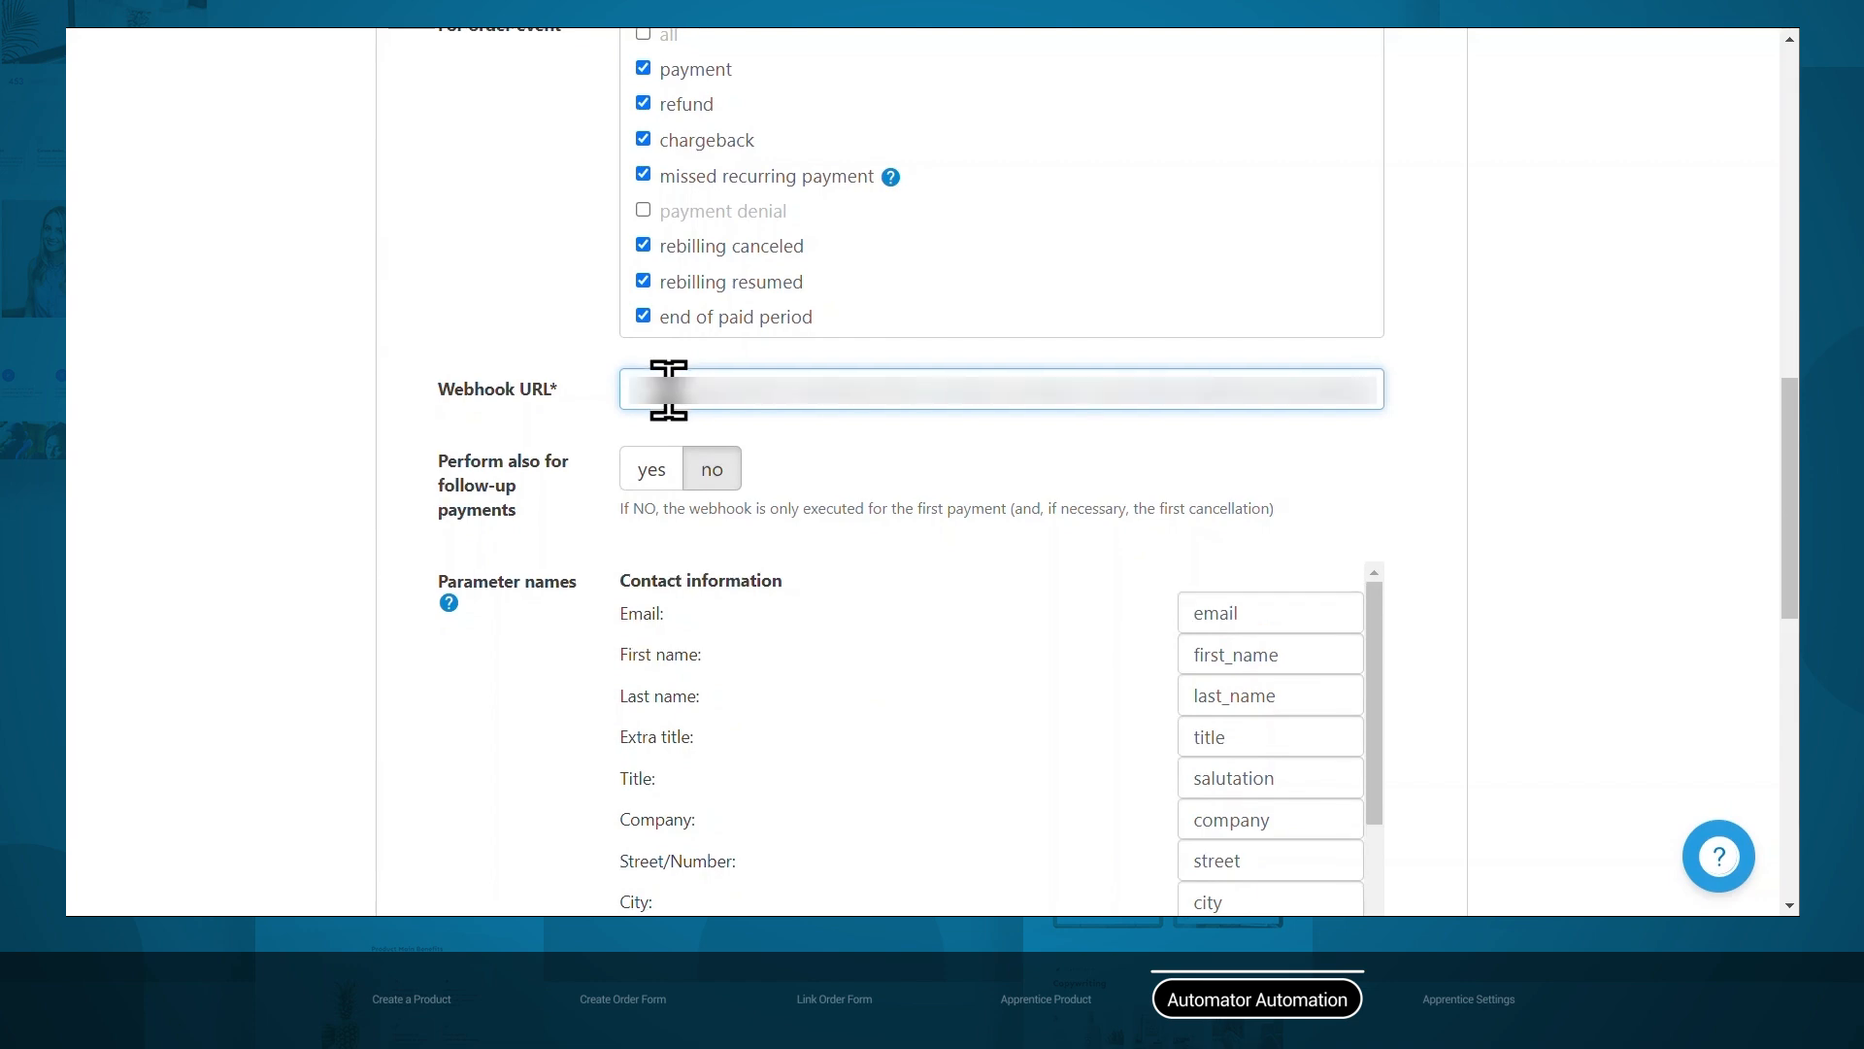
{"action": "scroll", "coordinate": [670, 428], "scroll_direction": "down", "scroll_amount": 3}
{"action": "scroll", "coordinate": [670, 524], "scroll_direction": "down", "scroll_amount": 10}
{"action": "scroll", "coordinate": [458, 653], "scroll_direction": "down", "scroll_amount": 7}
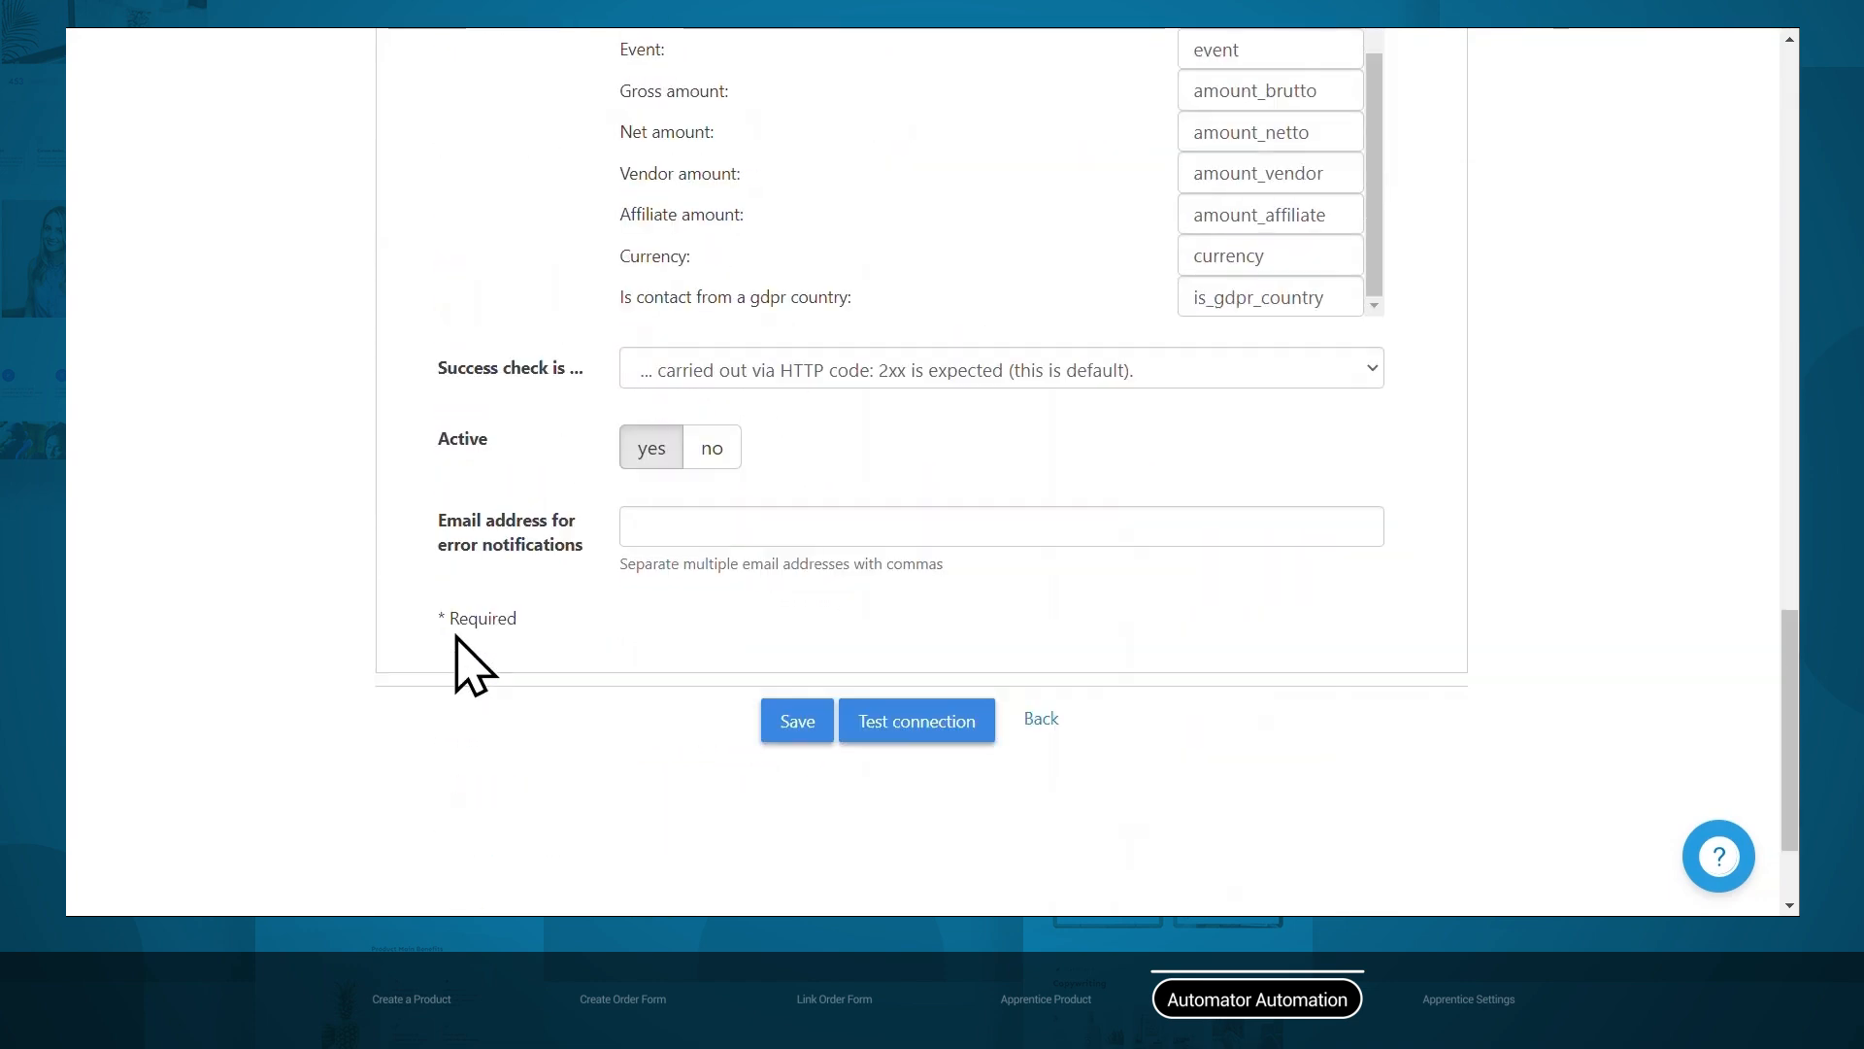
{"action": "left_click", "coordinate": [803, 583]}
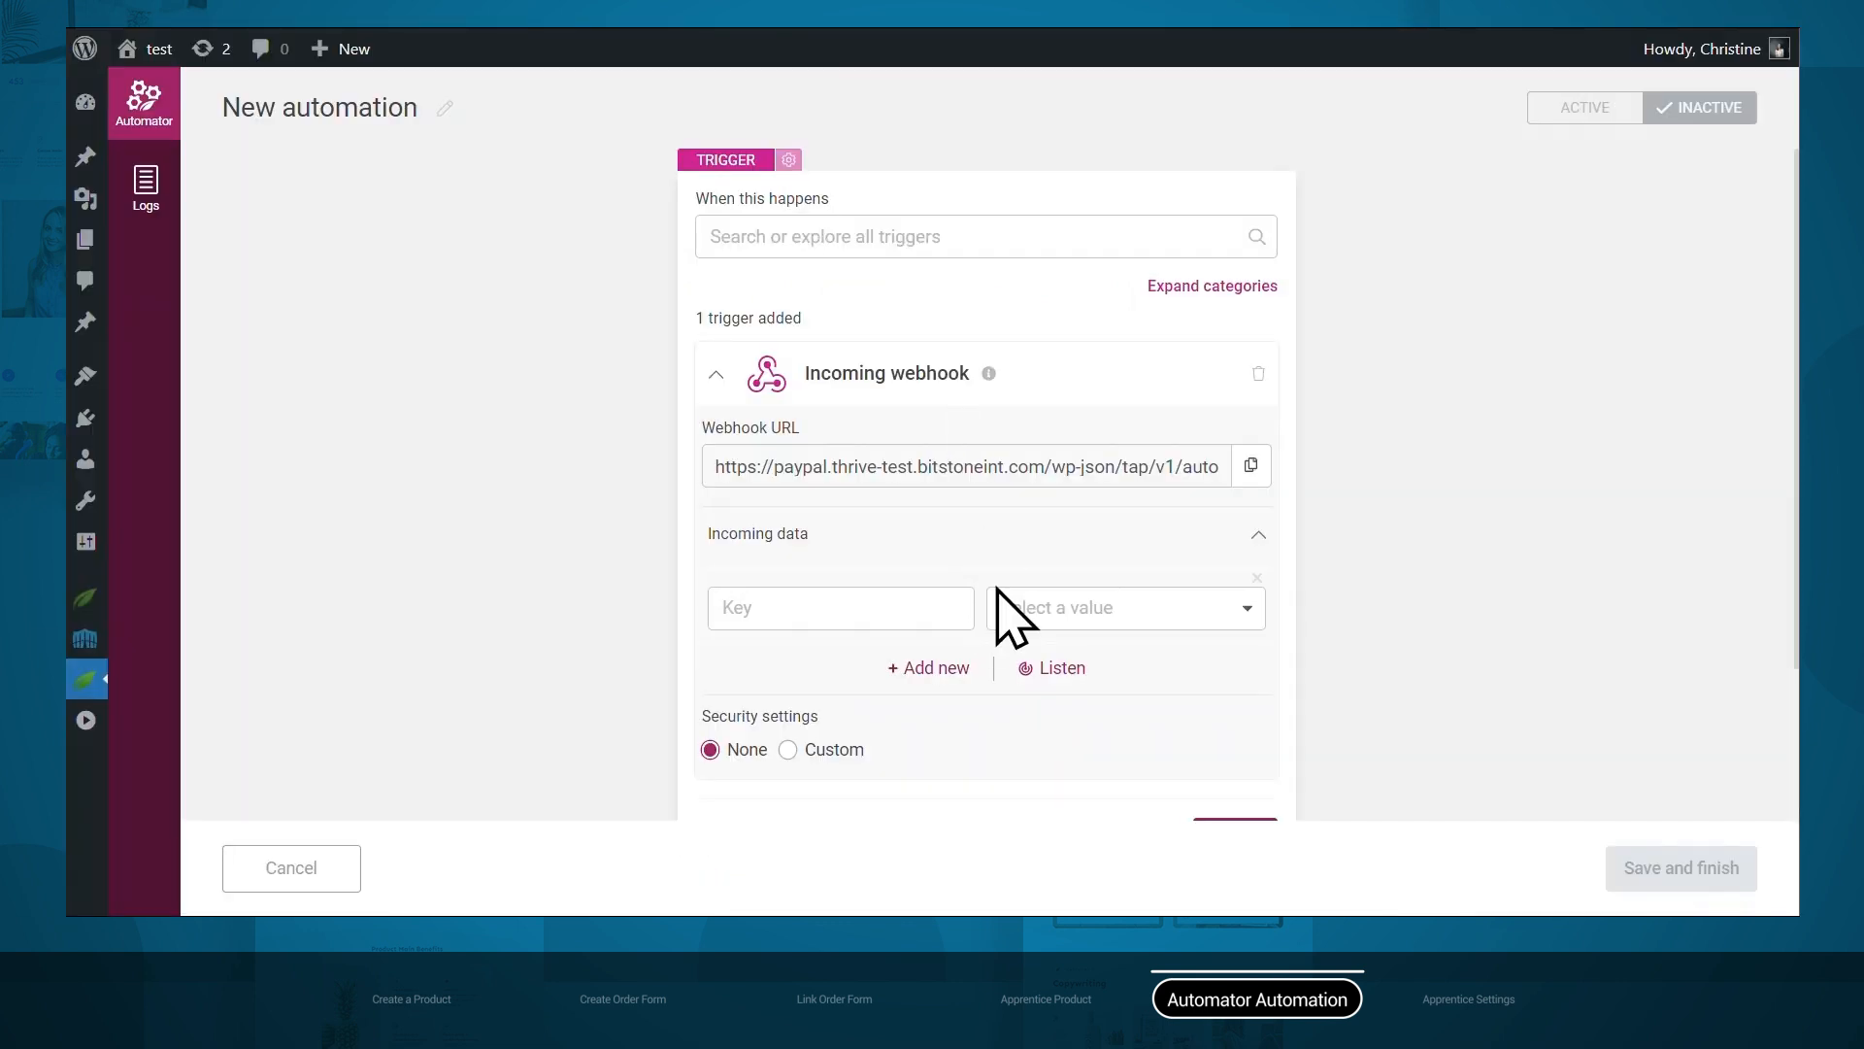
Set Thrive Automator to listen for incoming webhook data.
{"action": "scroll", "coordinate": [1011, 603], "scroll_direction": "down", "scroll_amount": 1}
{"action": "left_click", "coordinate": [1051, 589]}
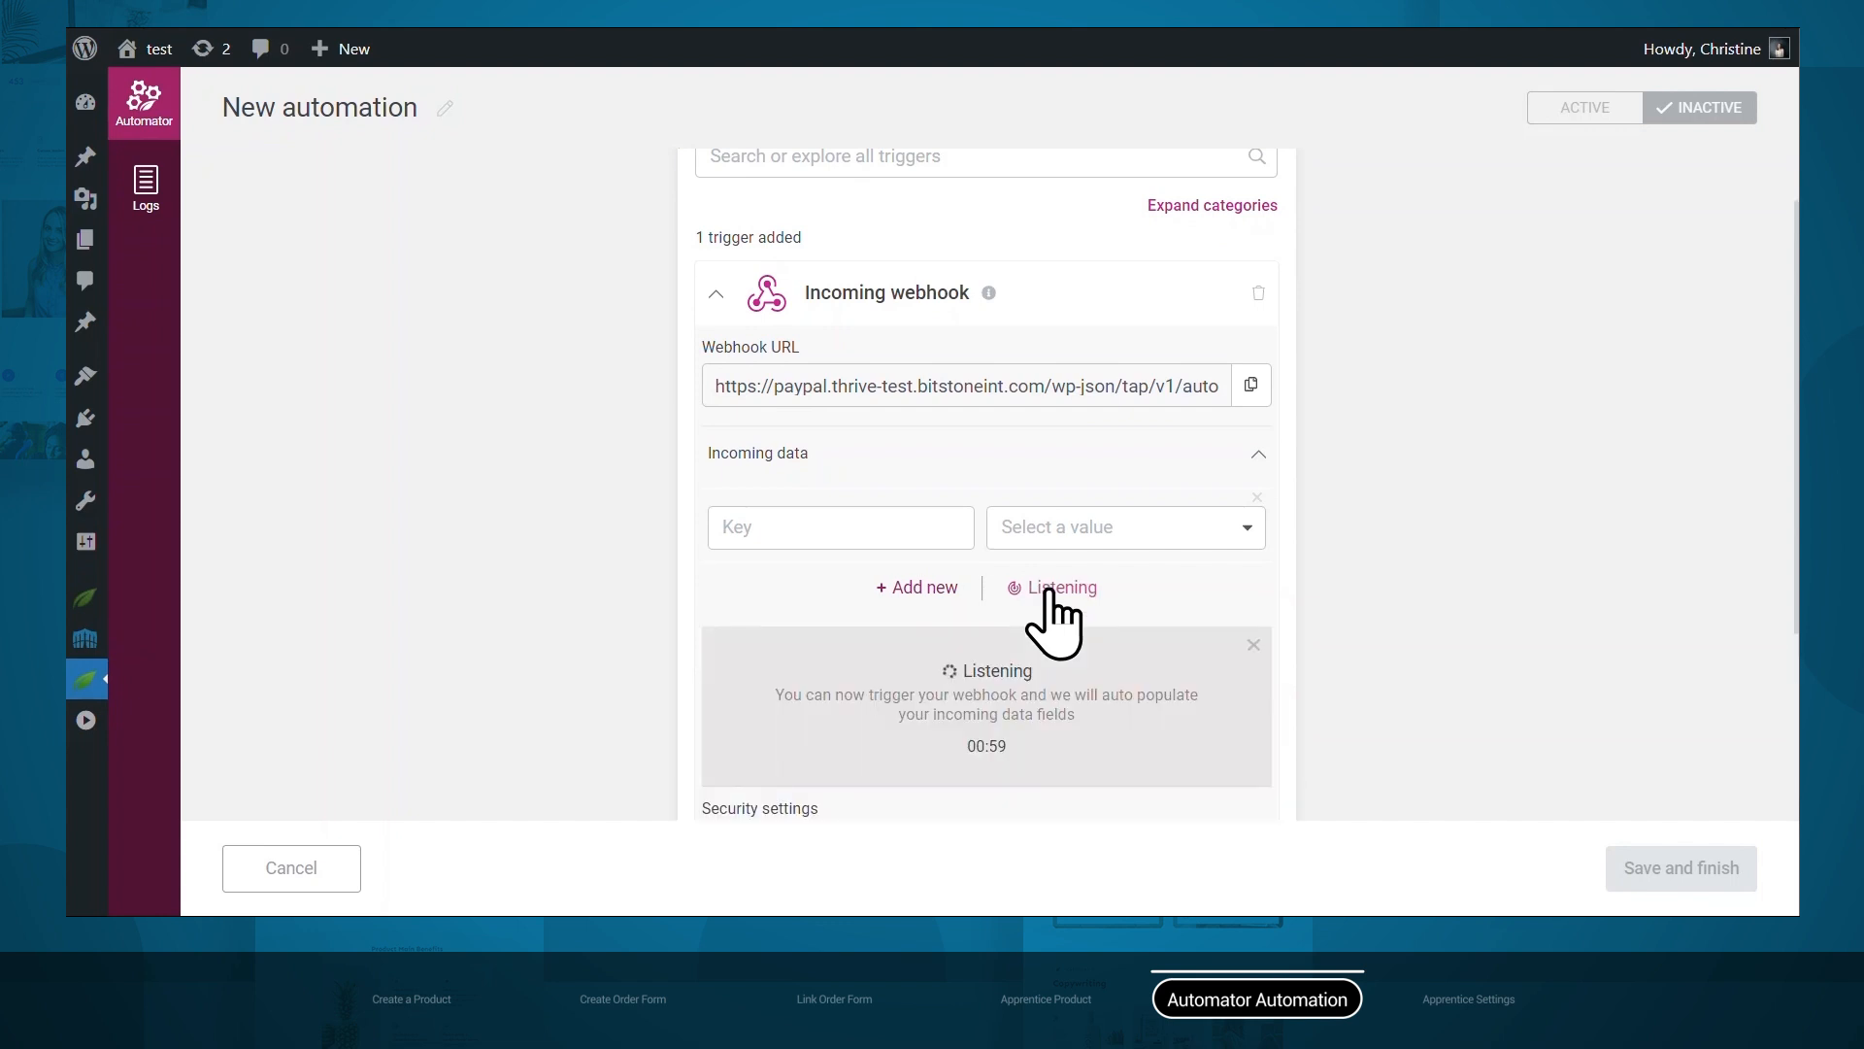
{"action": "left_click", "coordinate": [1075, 2]}
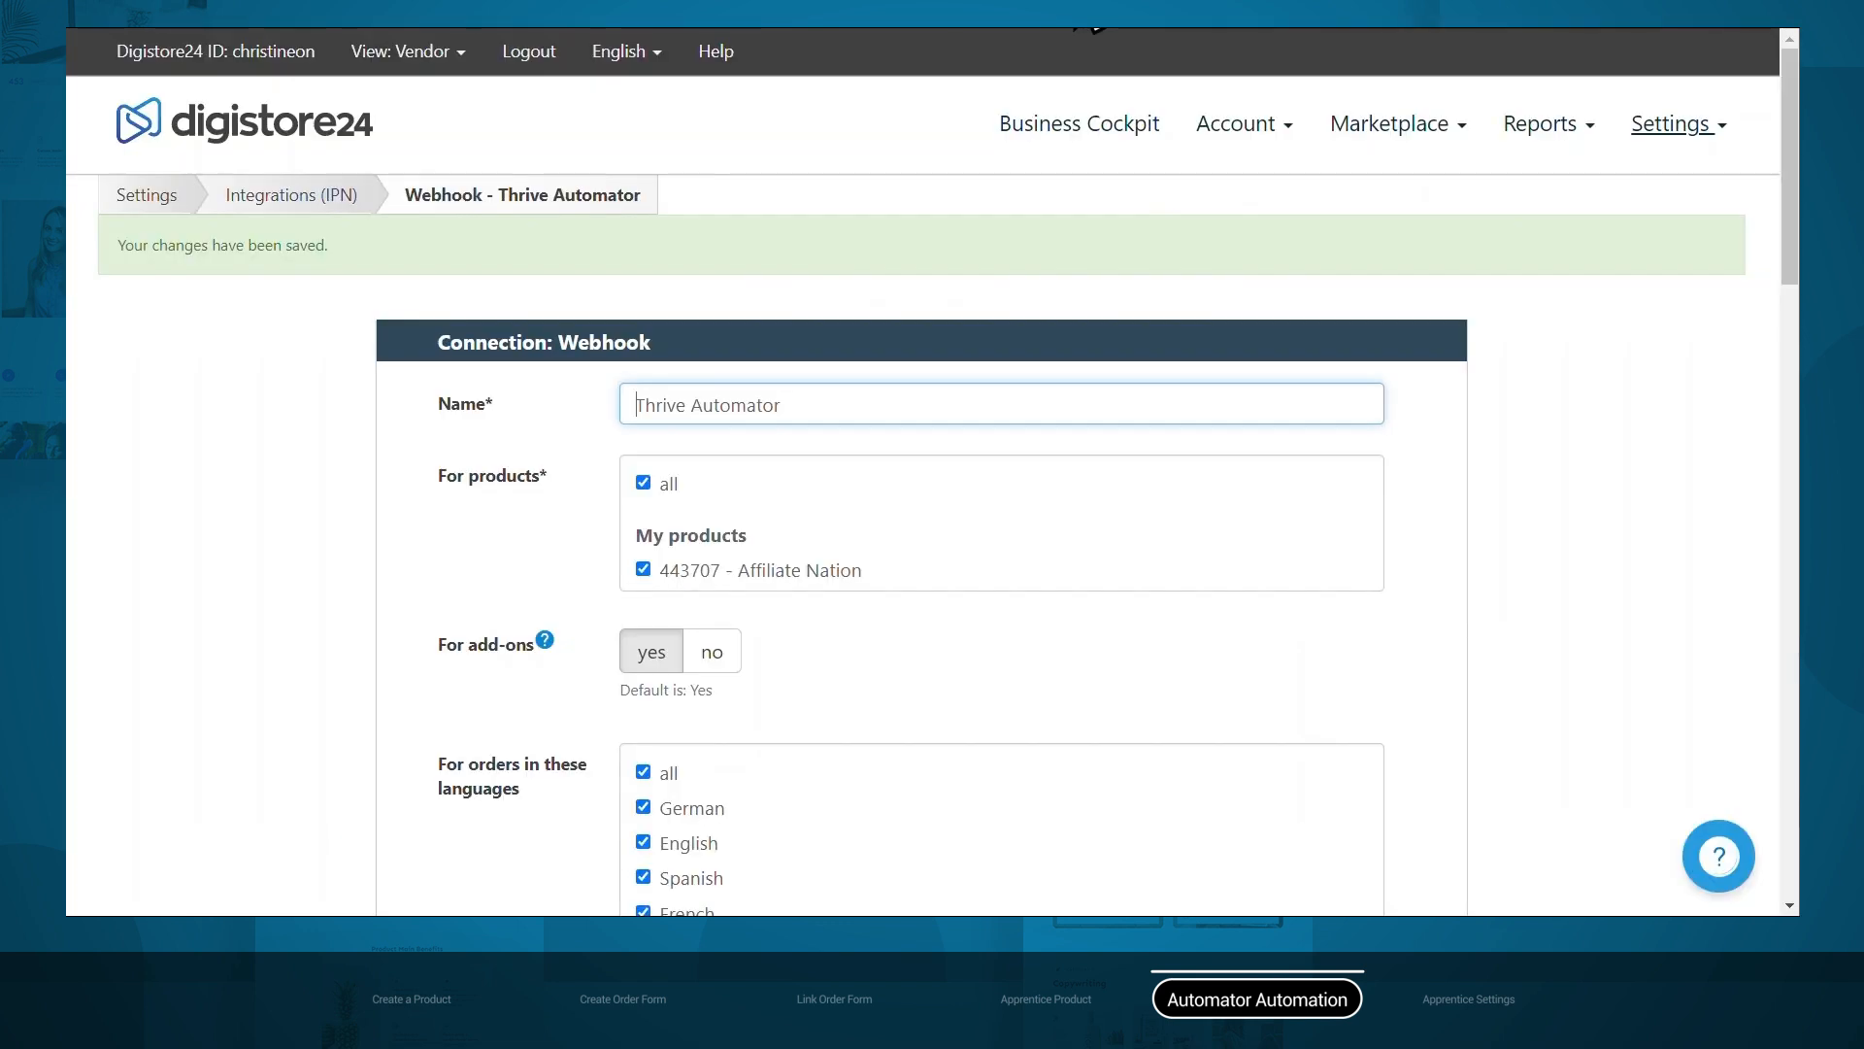
Run Digistore24's Test connection so email, first_name and last_name reach the Thrive Automator webhook.
{"action": "scroll", "coordinate": [1578, 651], "scroll_direction": "down", "scroll_amount": 15}
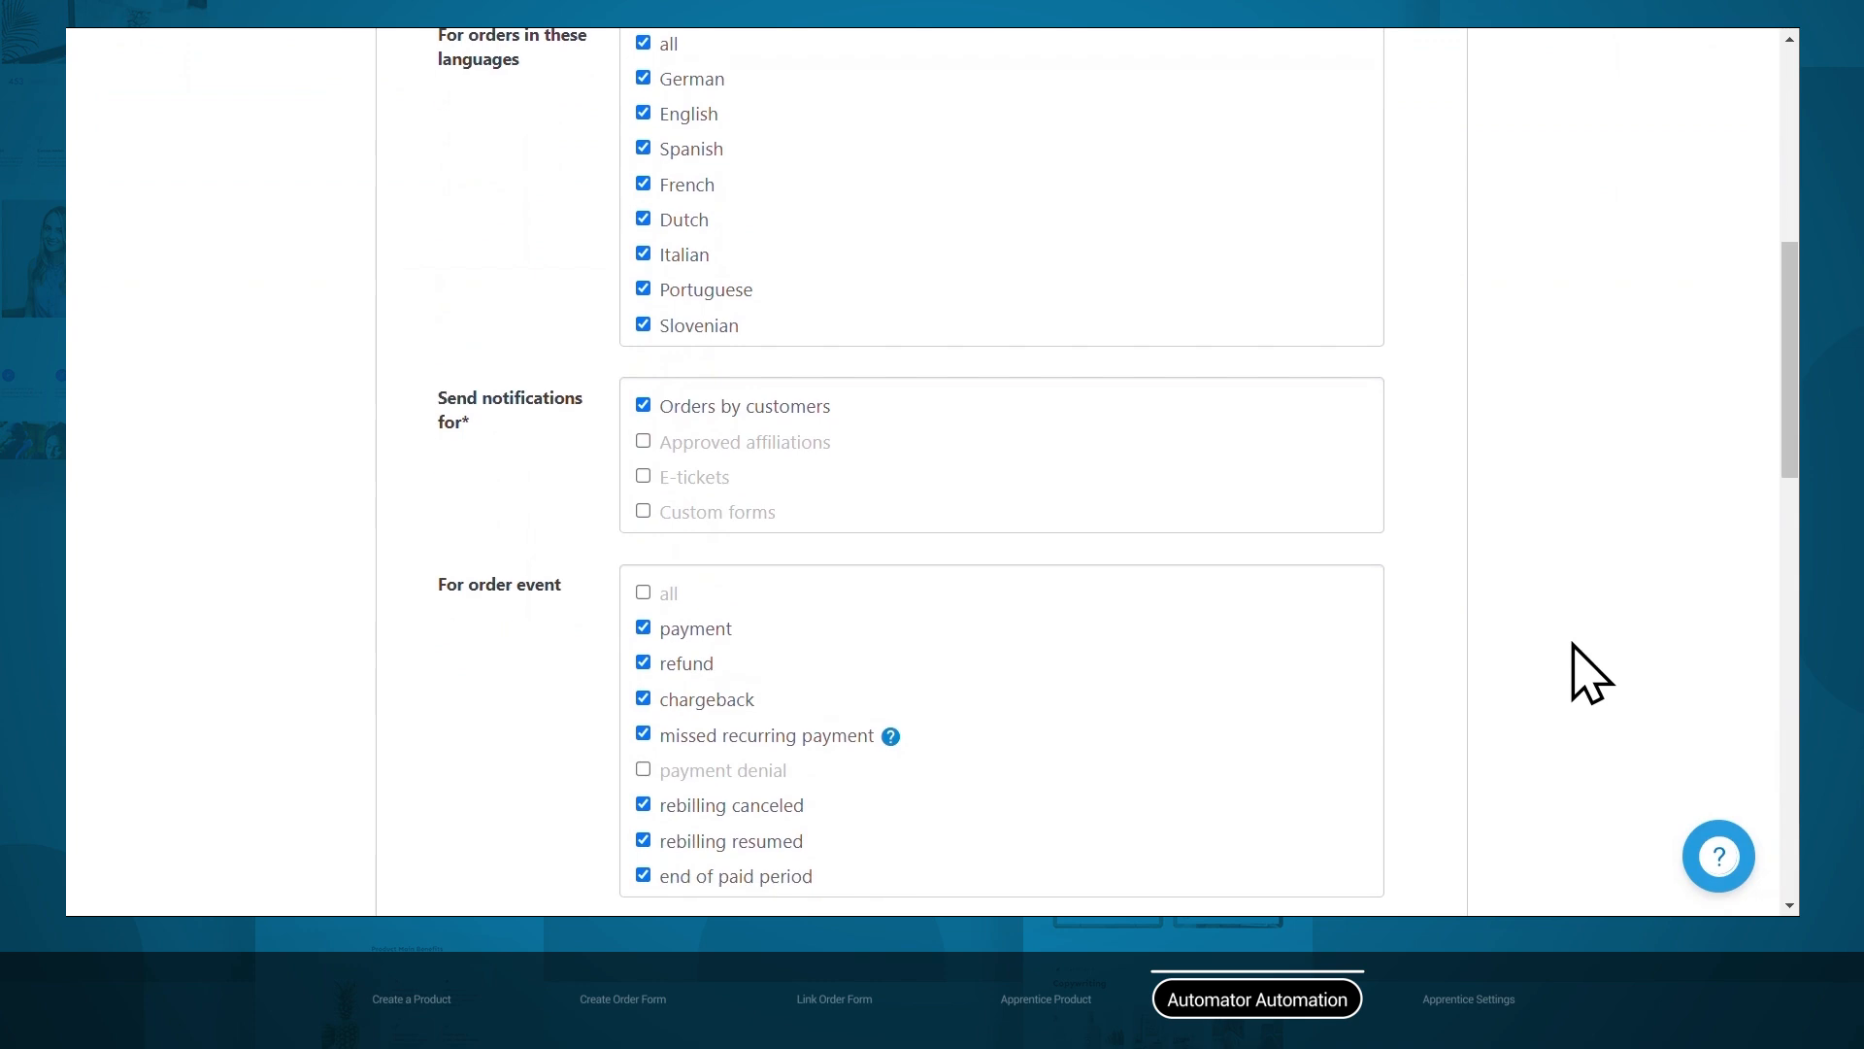
{"action": "scroll", "coordinate": [1580, 660], "scroll_direction": "down", "scroll_amount": 8}
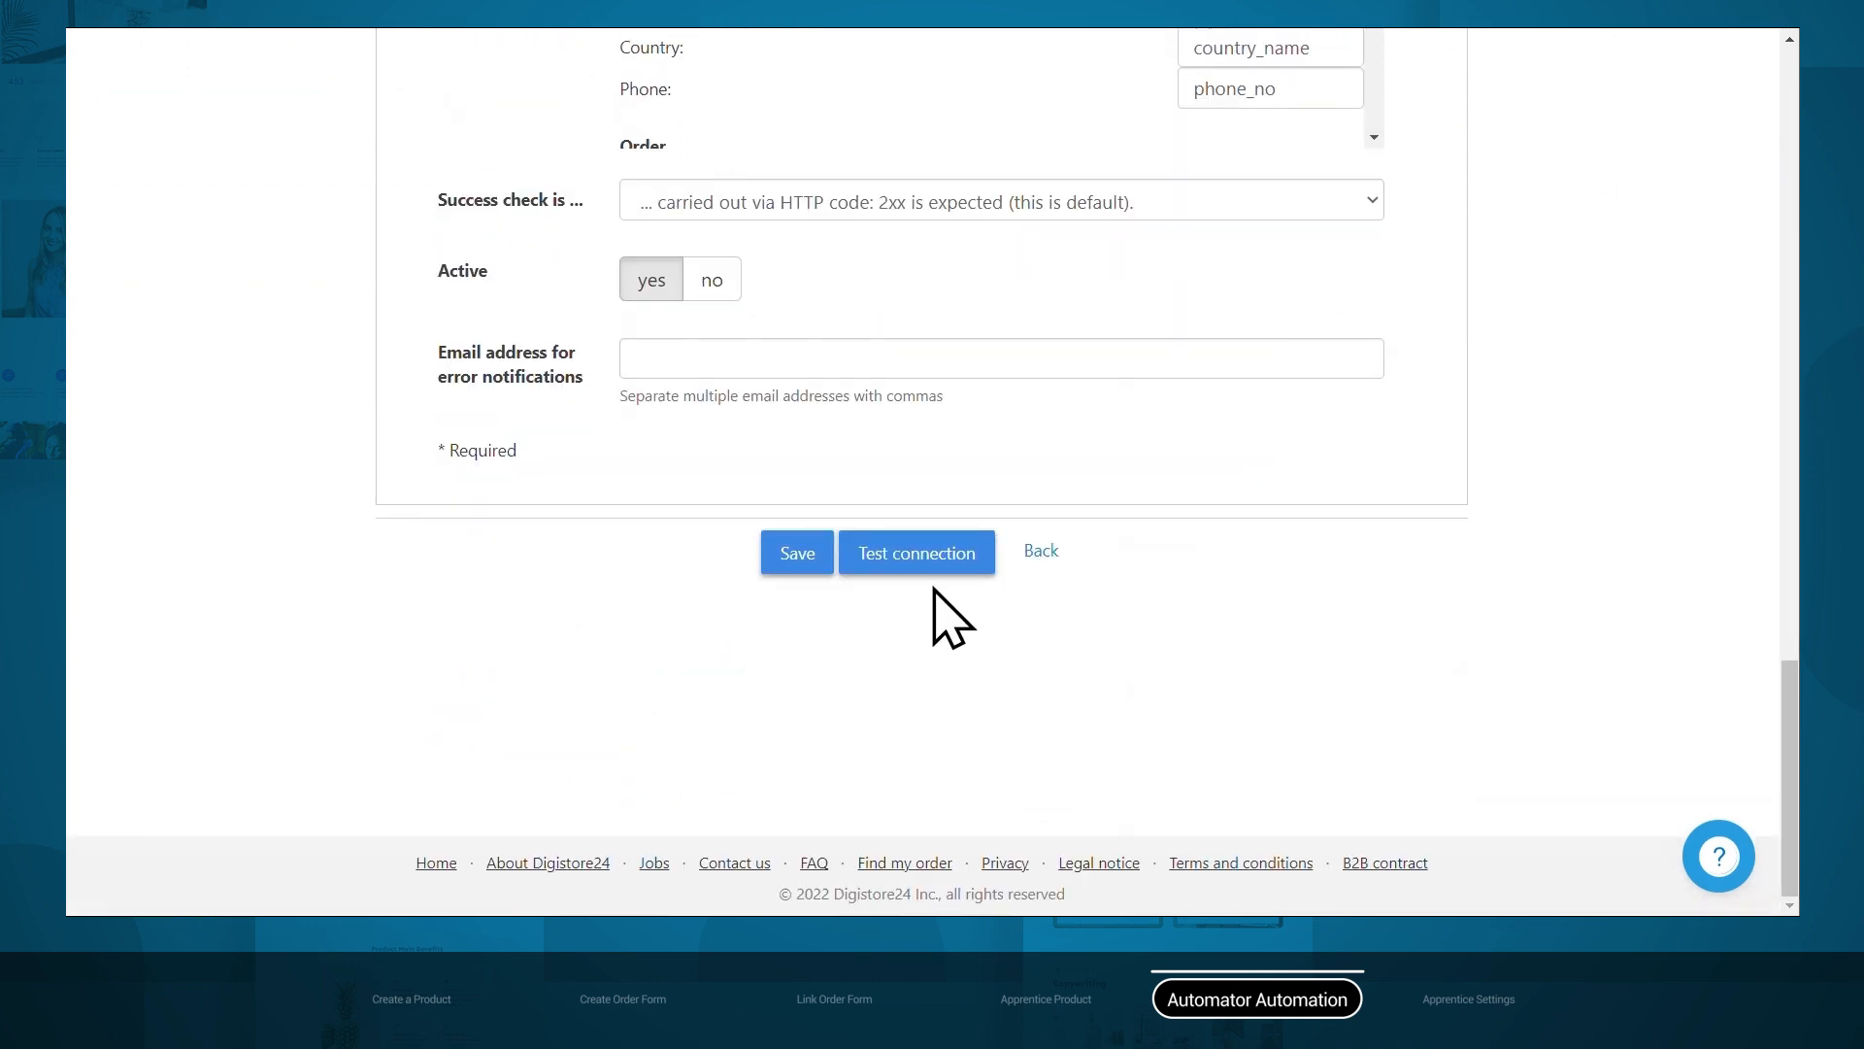
{"action": "left_click", "coordinate": [916, 557]}
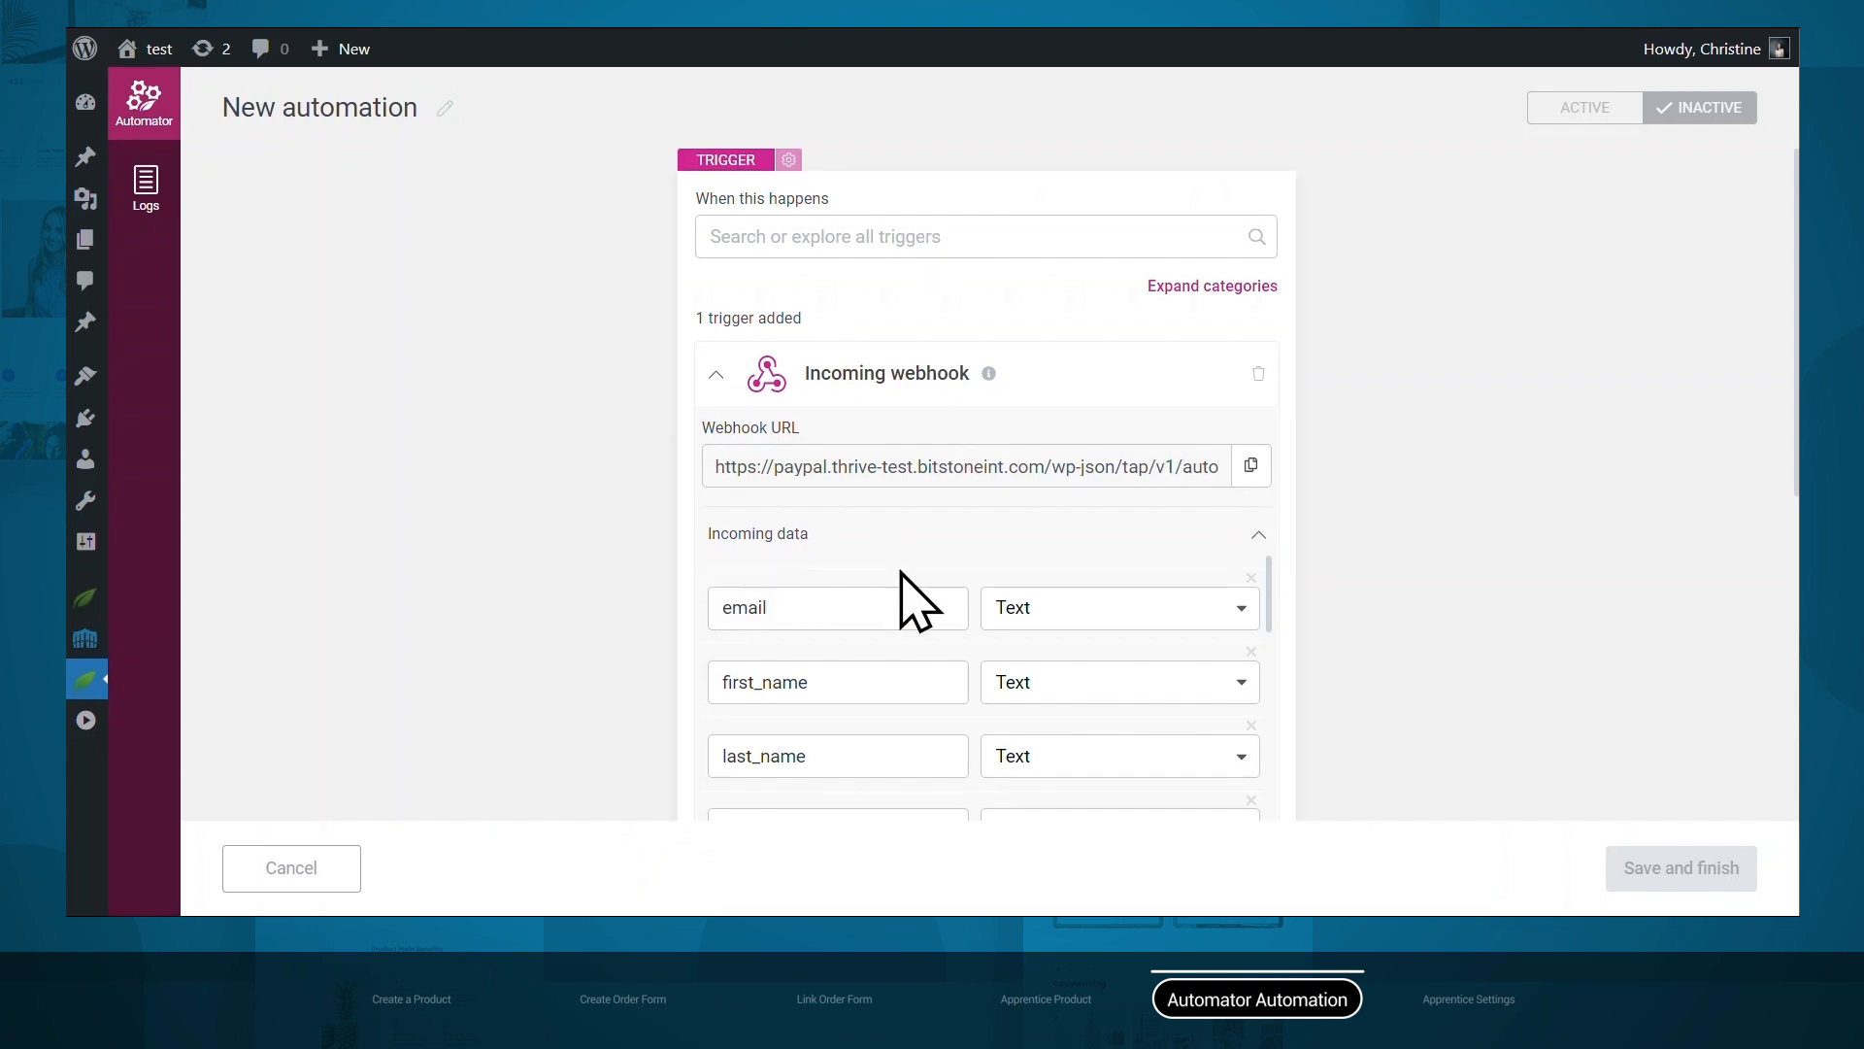
Set the email field's type to Dynamic Mapping > Email.
{"action": "scroll", "coordinate": [1019, 603], "scroll_direction": "down", "scroll_amount": 6}
{"action": "scroll", "coordinate": [1018, 719], "scroll_direction": "down", "scroll_amount": 3}
{"action": "scroll", "coordinate": [1017, 719], "scroll_direction": "up", "scroll_amount": 10}
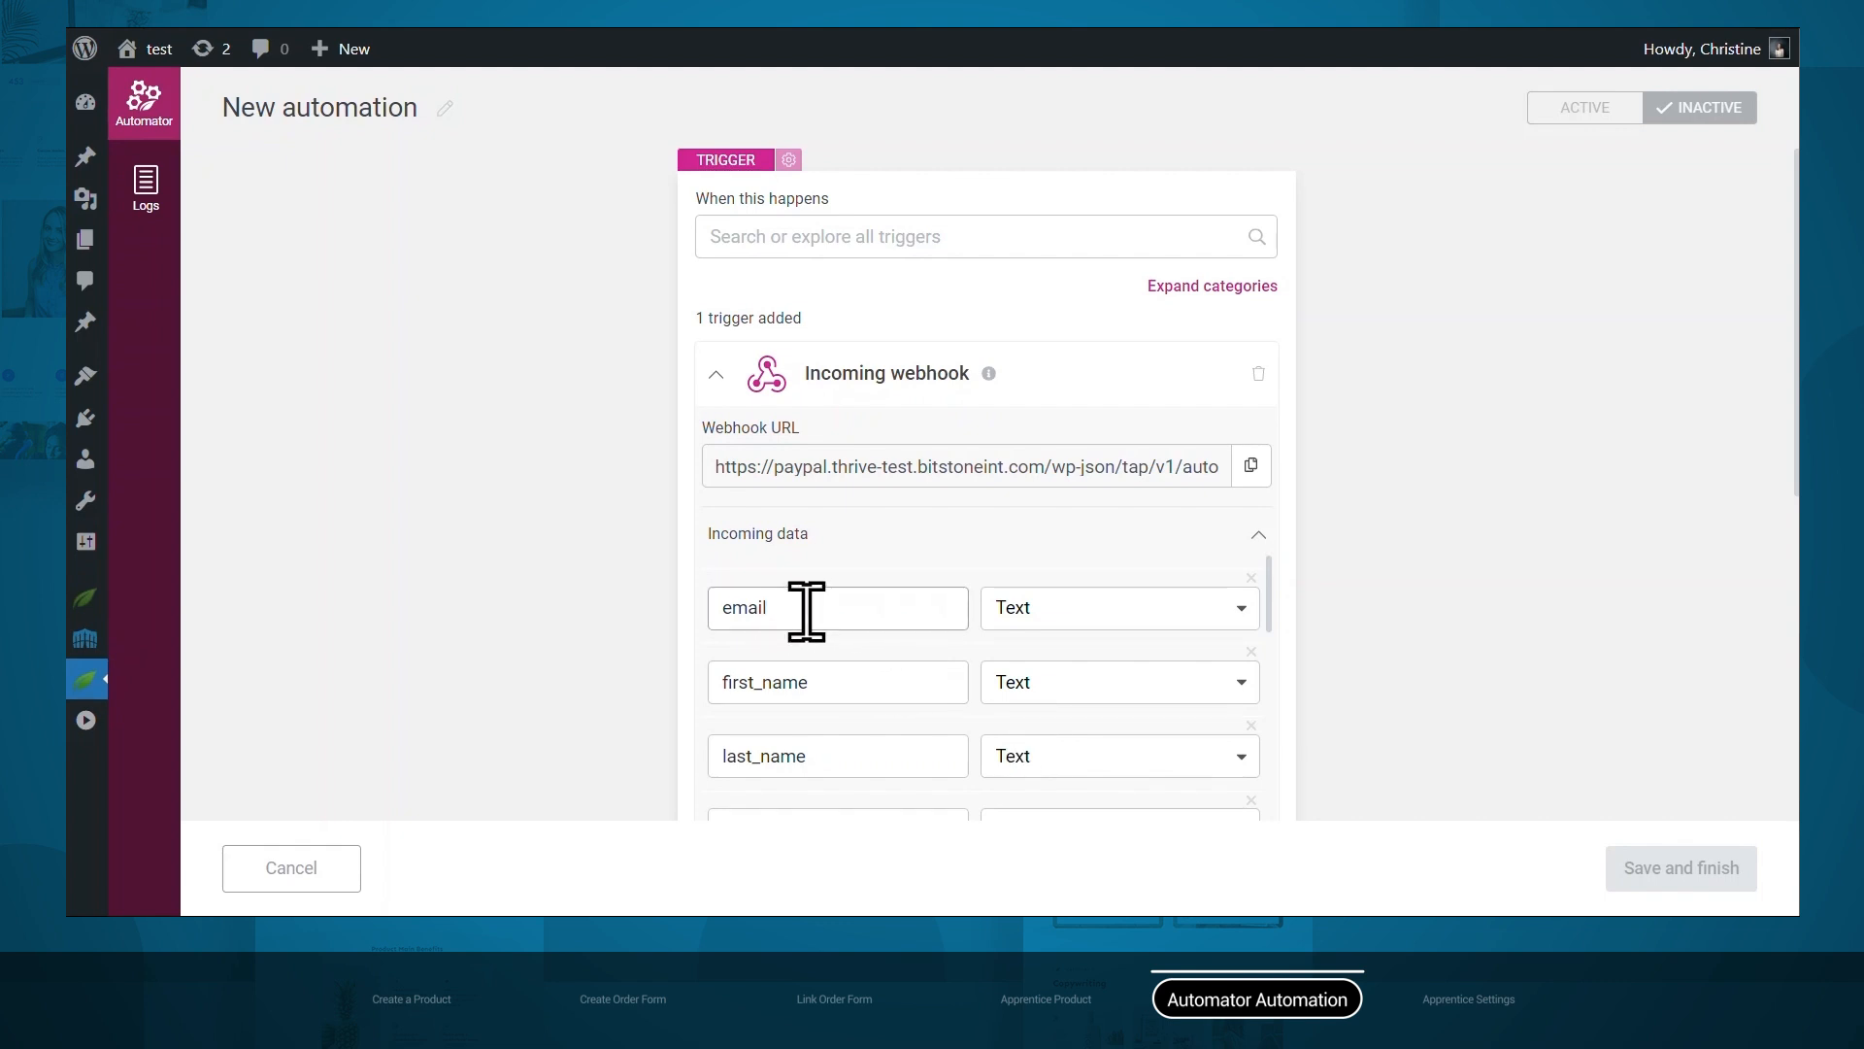
{"action": "left_click", "coordinate": [1041, 626]}
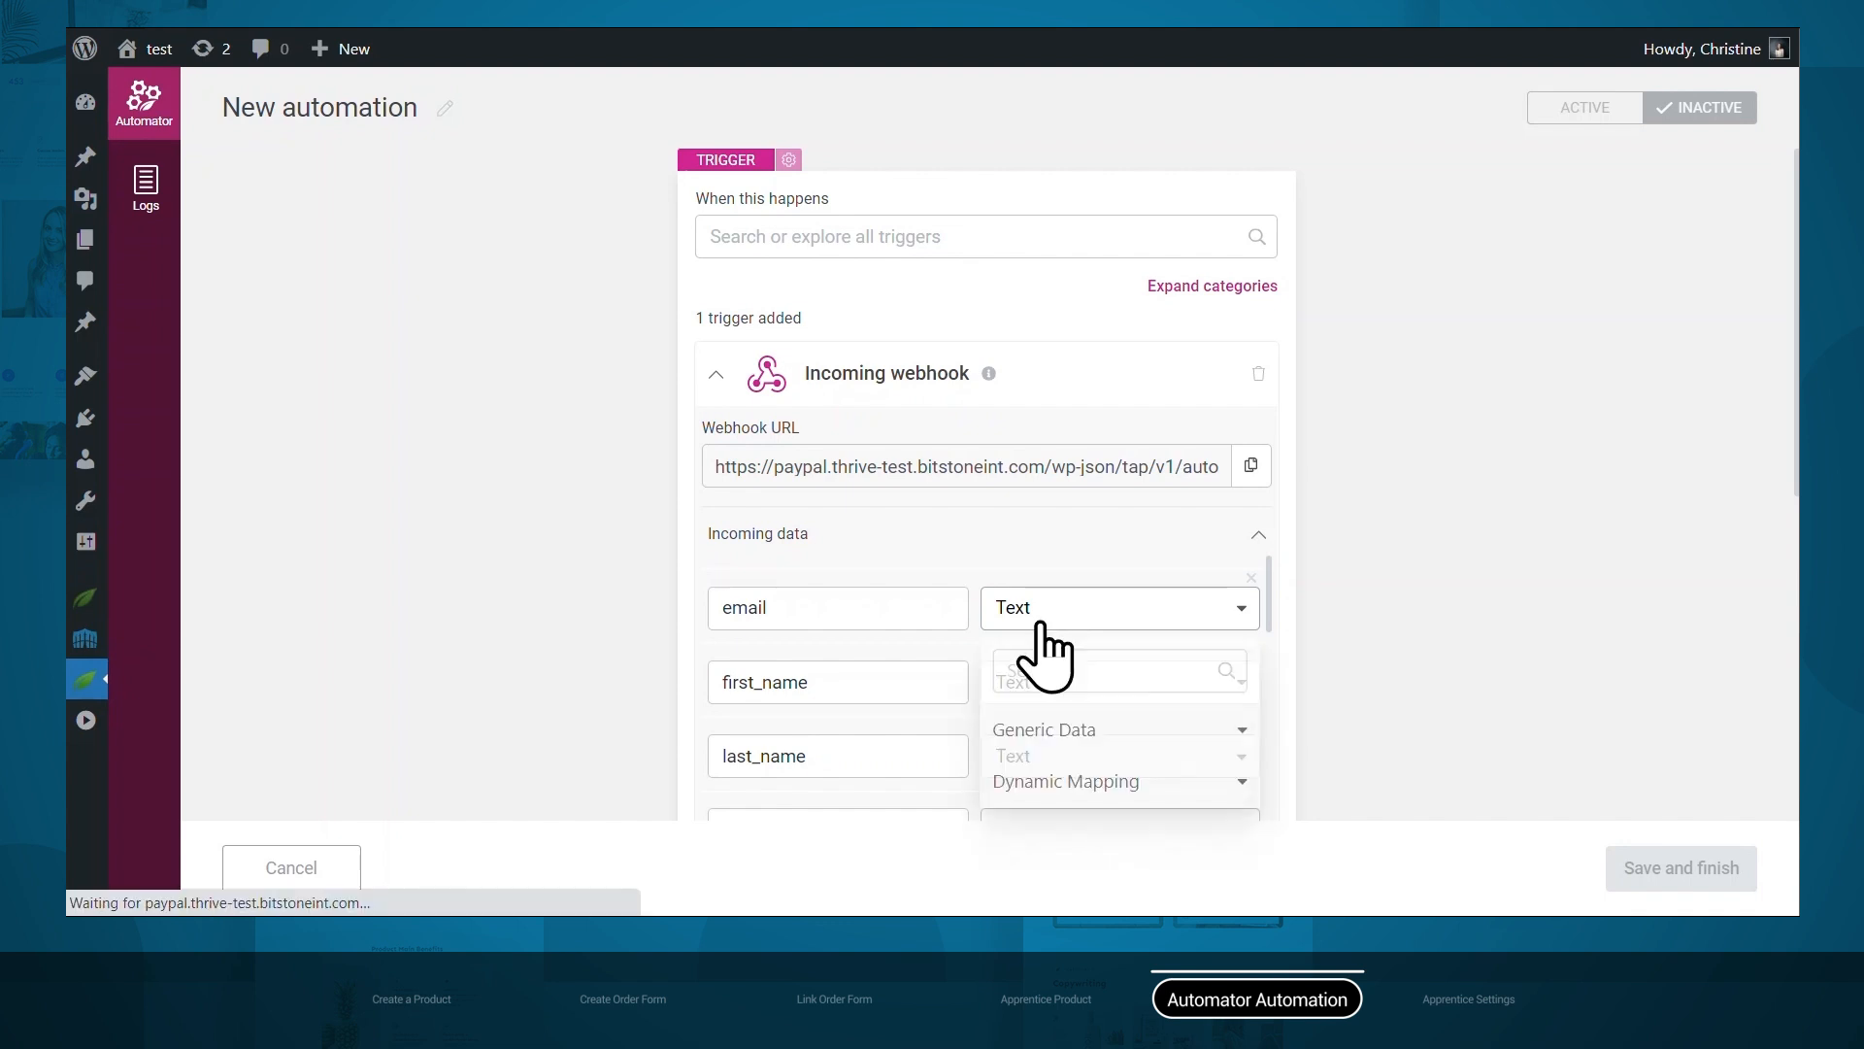
{"action": "left_click", "coordinate": [1058, 782]}
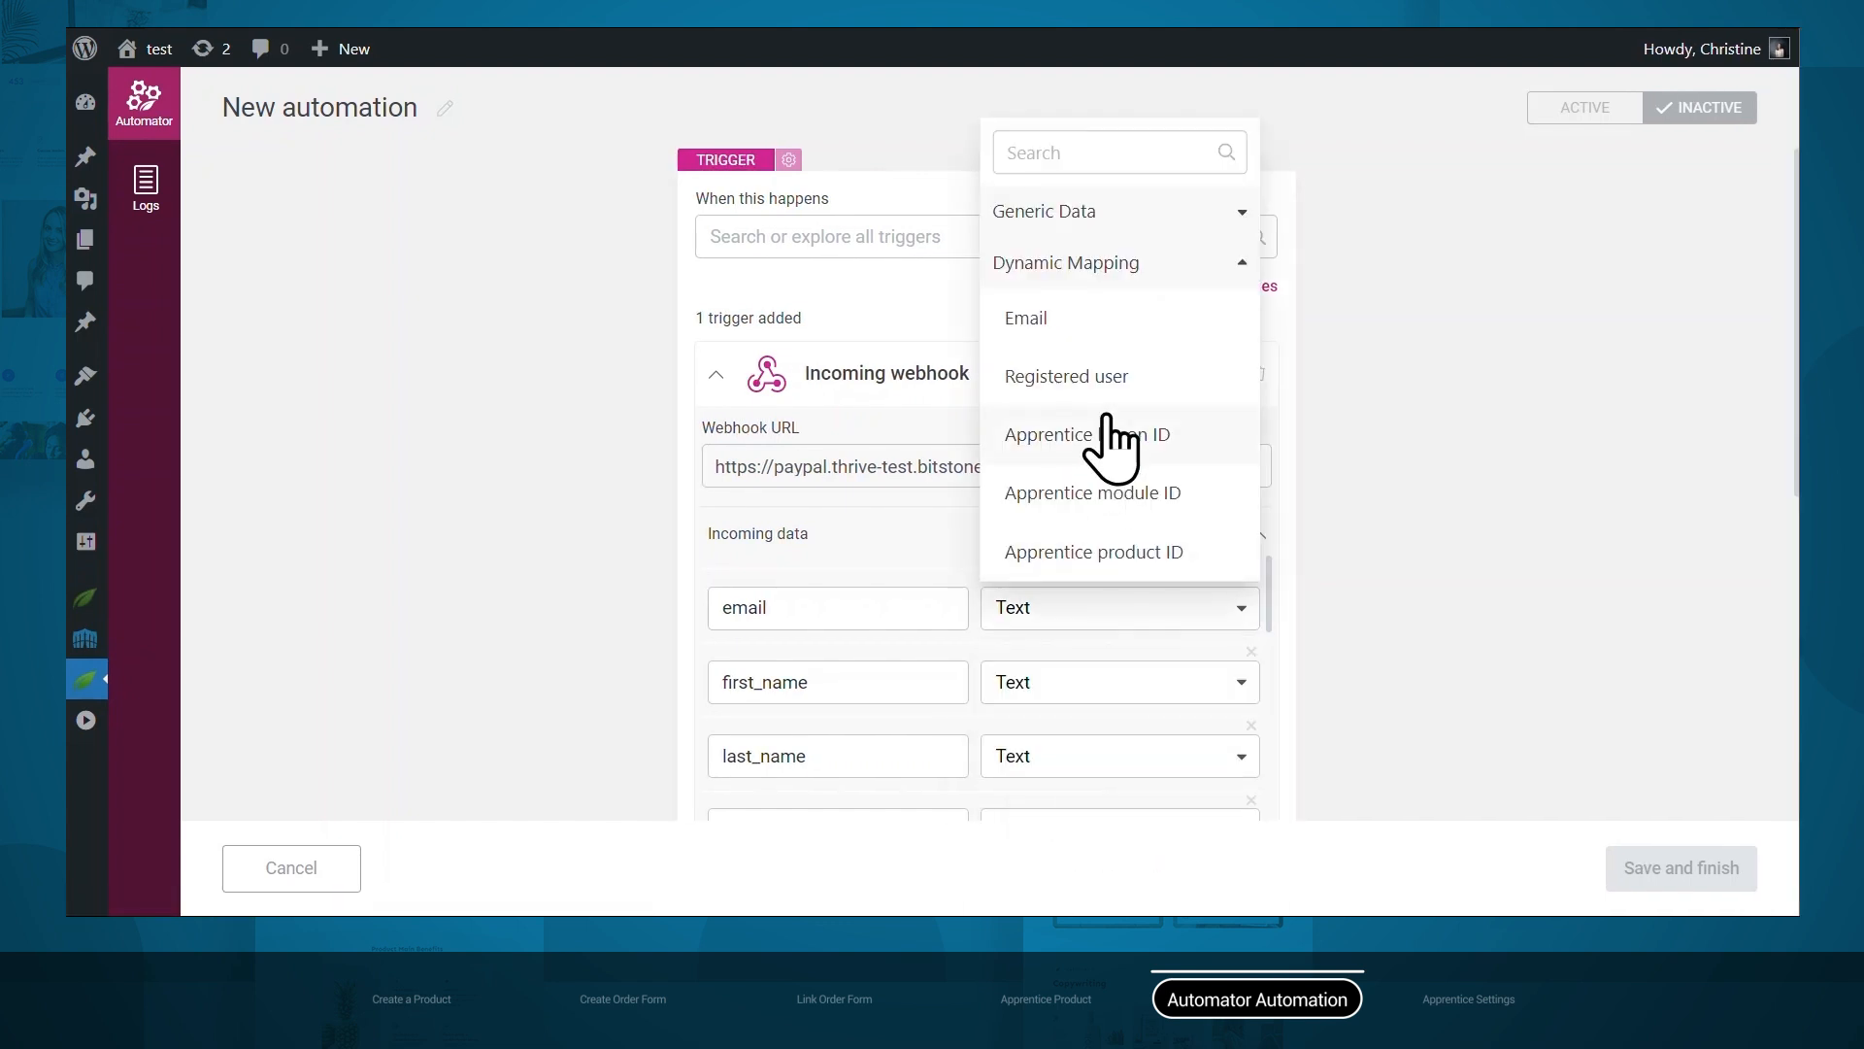
{"action": "left_click", "coordinate": [1095, 330]}
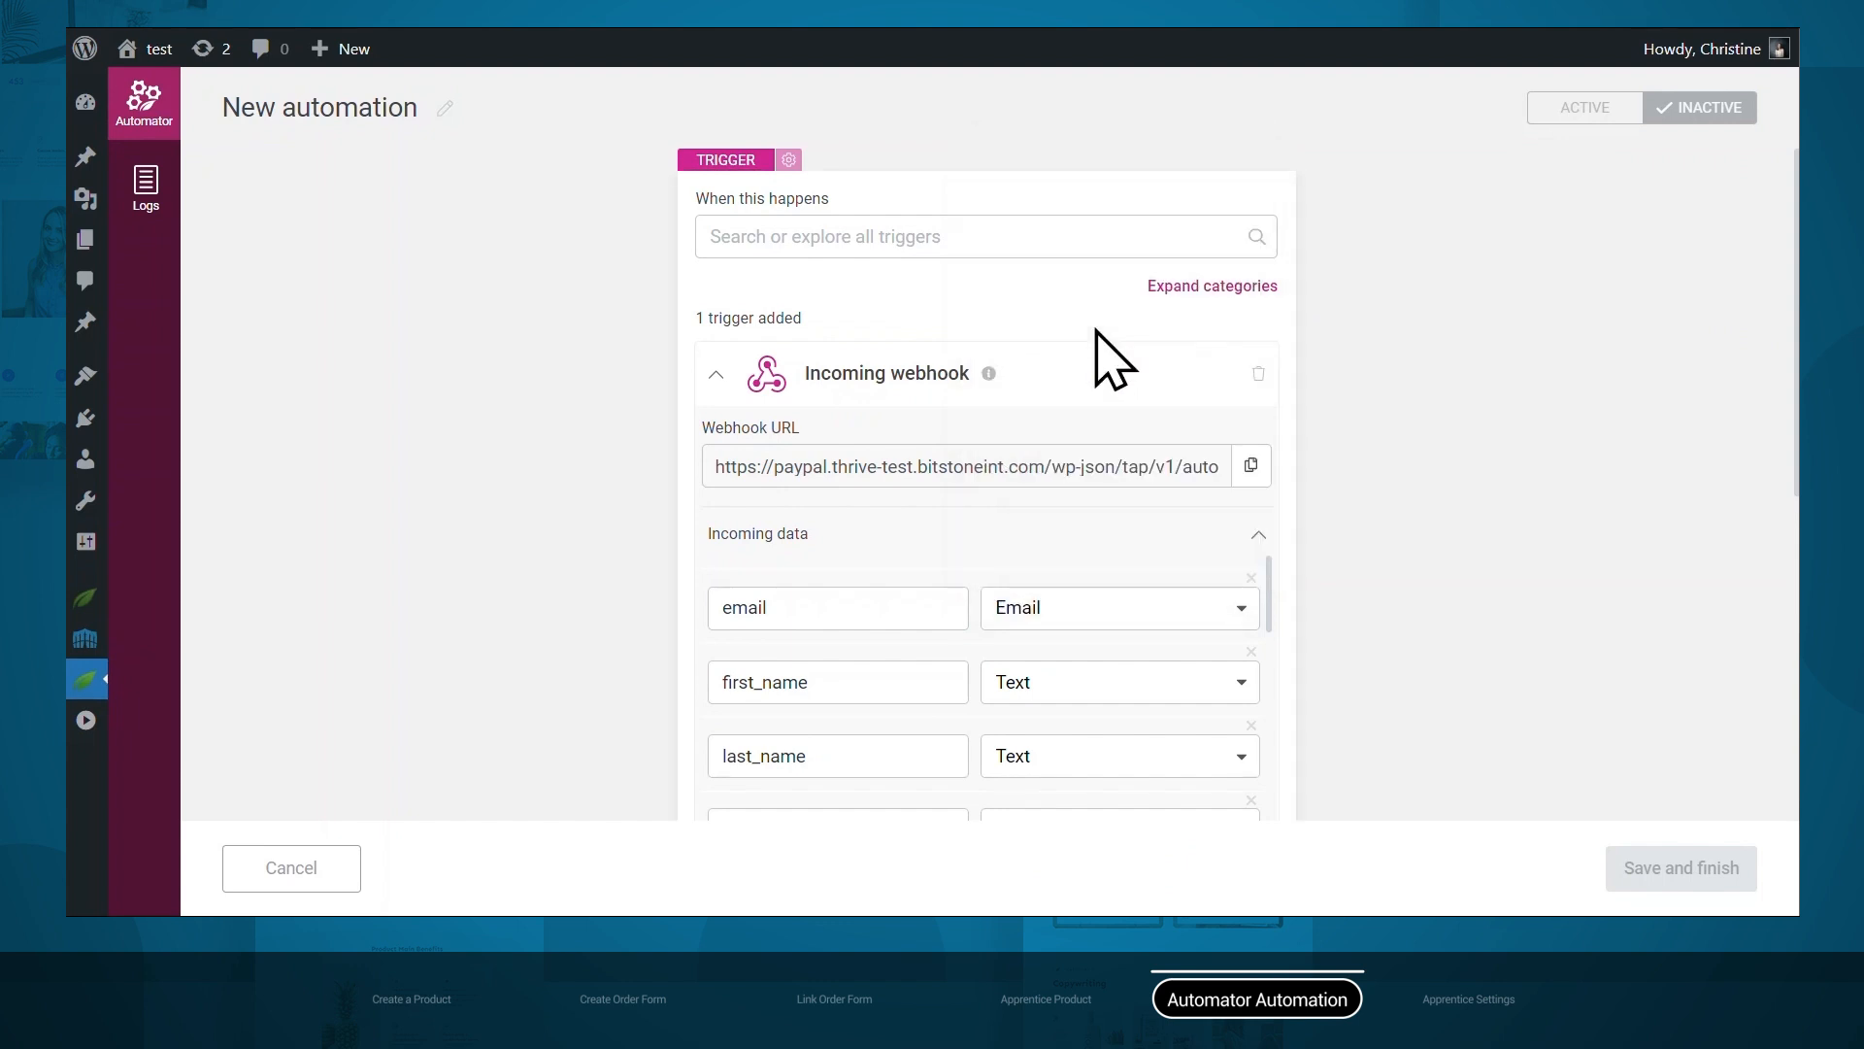
Map the product_id field to the Apprentice product ID.
{"action": "scroll", "coordinate": [1041, 643], "scroll_direction": "down", "scroll_amount": 5}
{"action": "scroll", "coordinate": [1041, 642], "scroll_direction": "down", "scroll_amount": 6}
{"action": "scroll", "coordinate": [1059, 670], "scroll_direction": "down", "scroll_amount": 2}
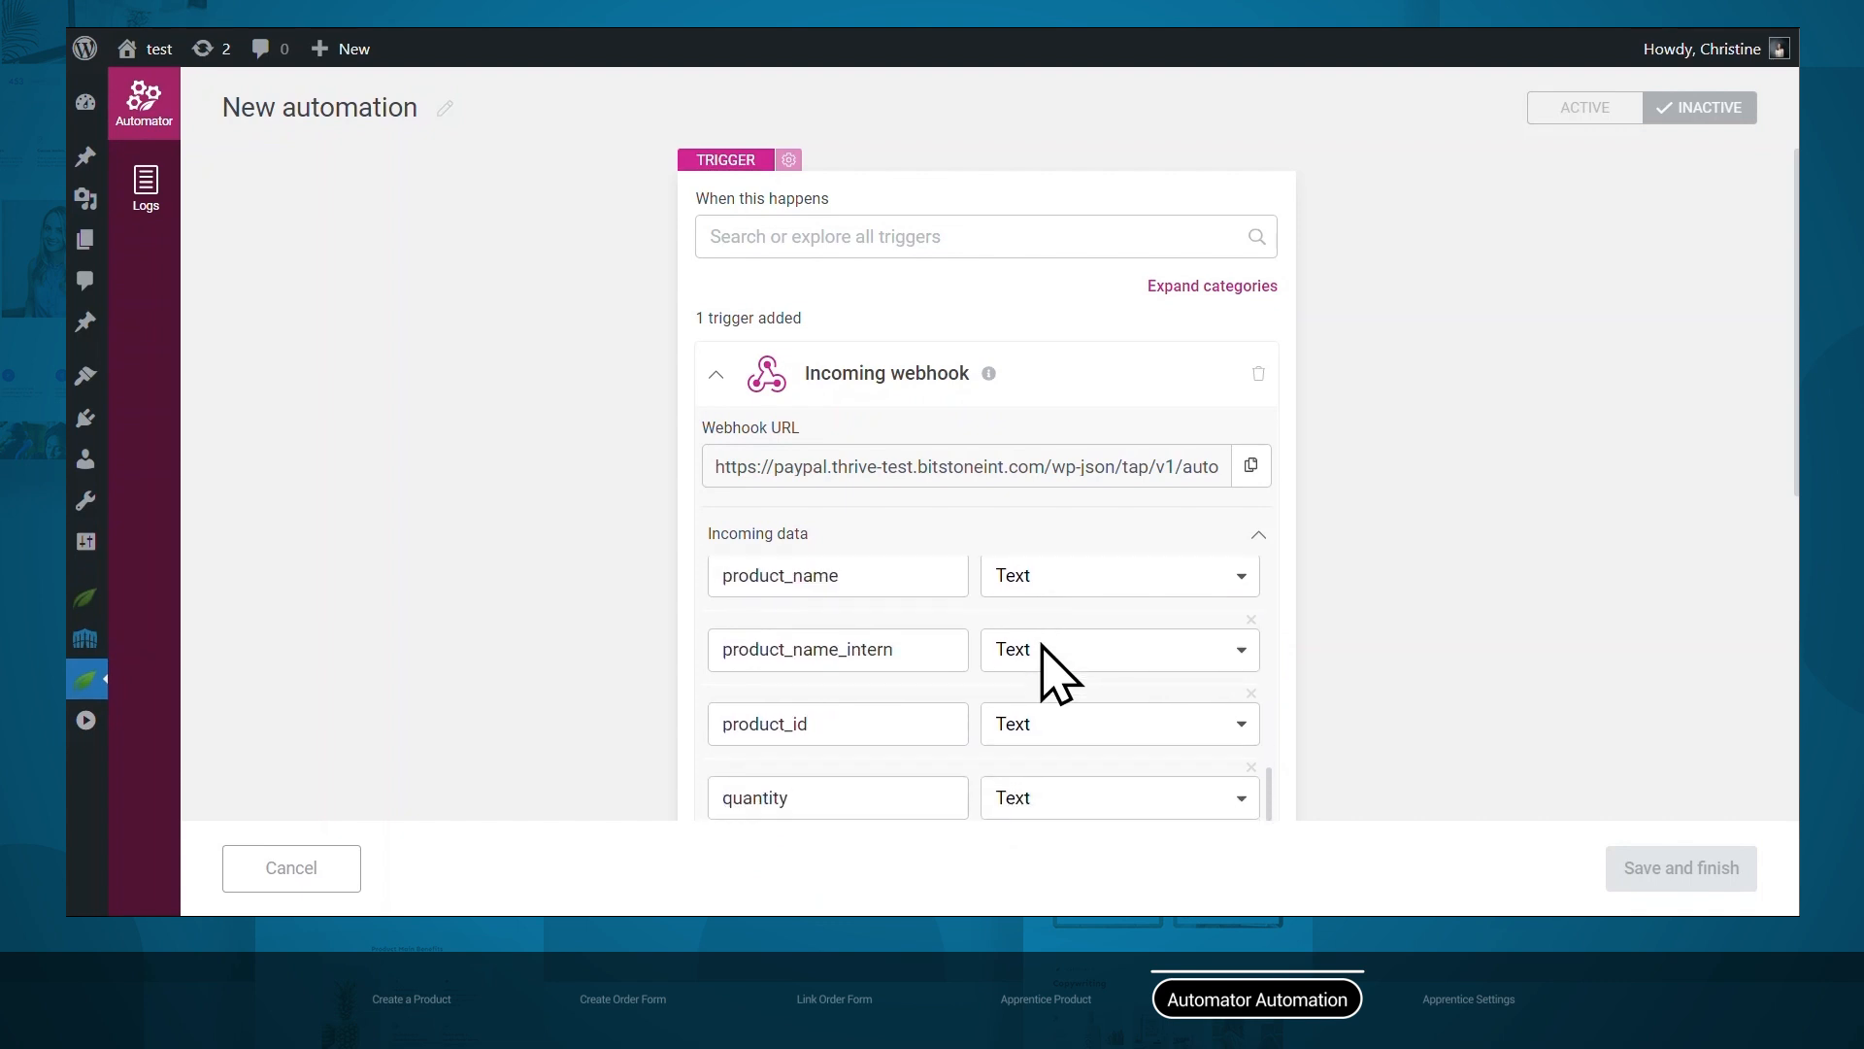
{"action": "left_click", "coordinate": [1102, 661]}
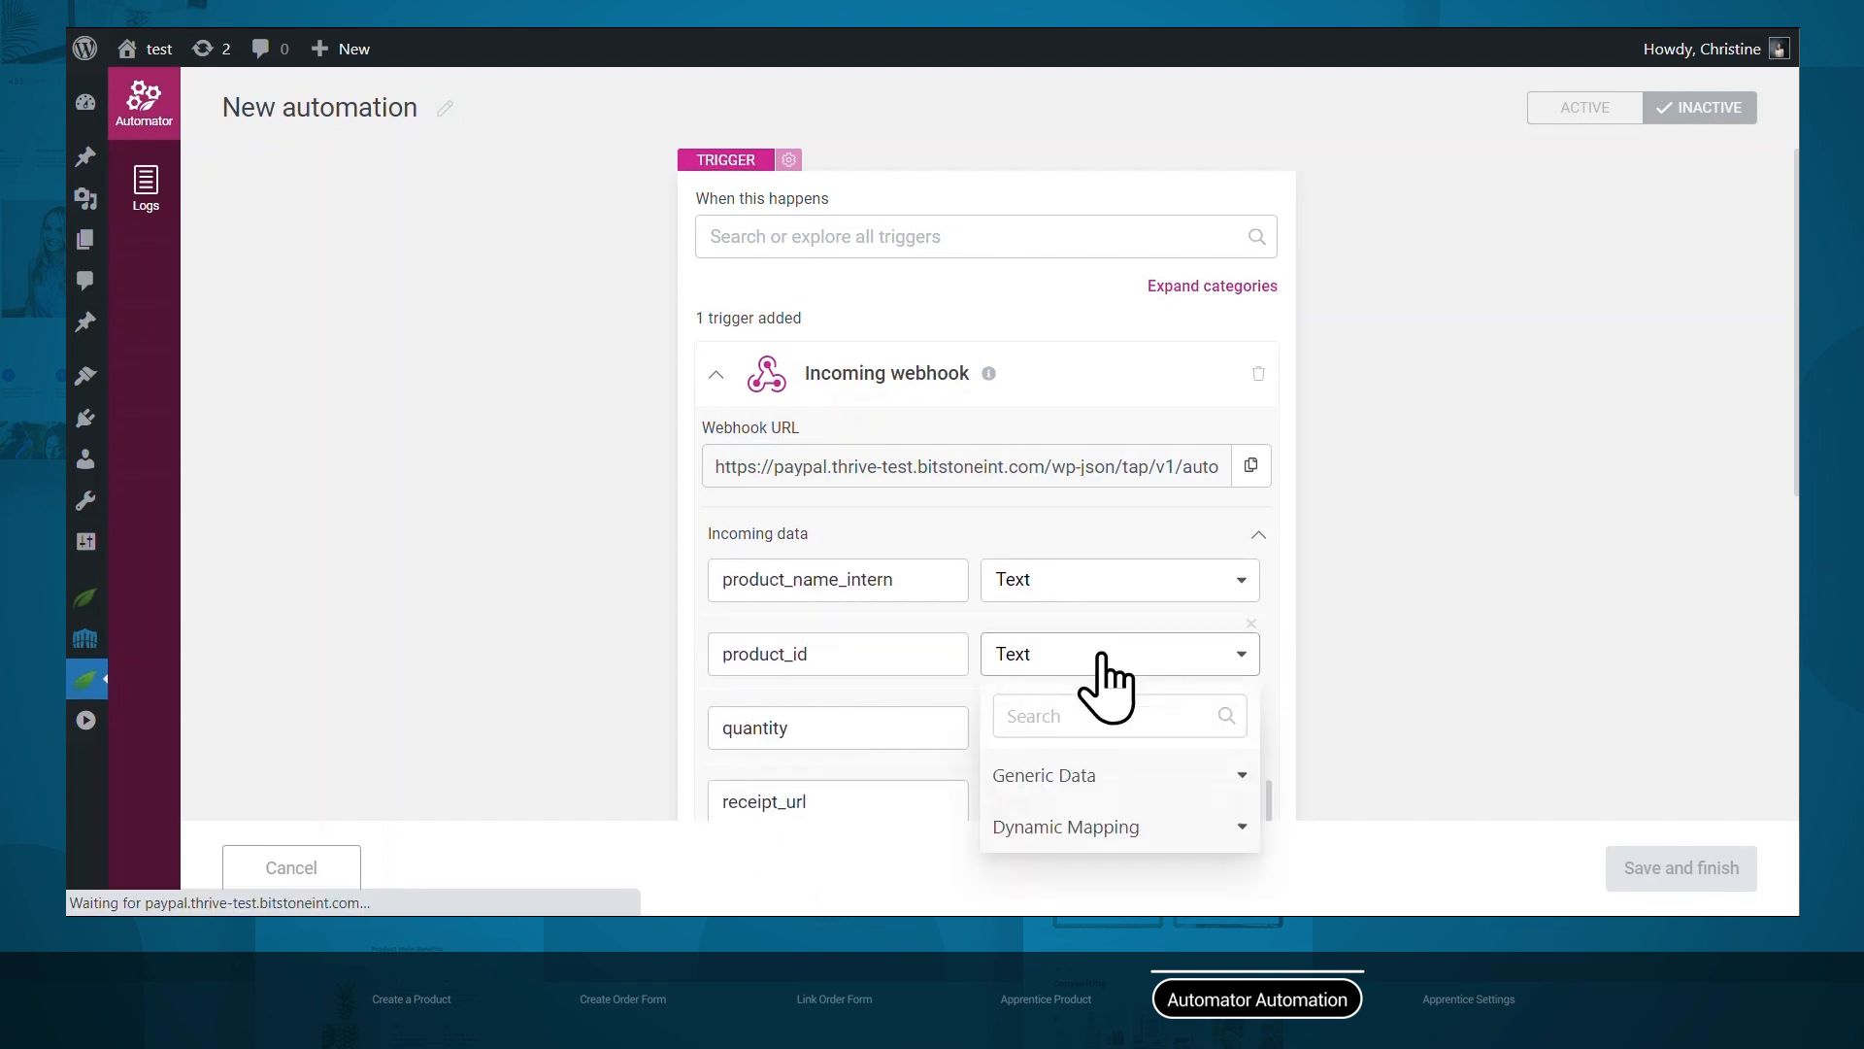
{"action": "left_click", "coordinate": [1093, 833]}
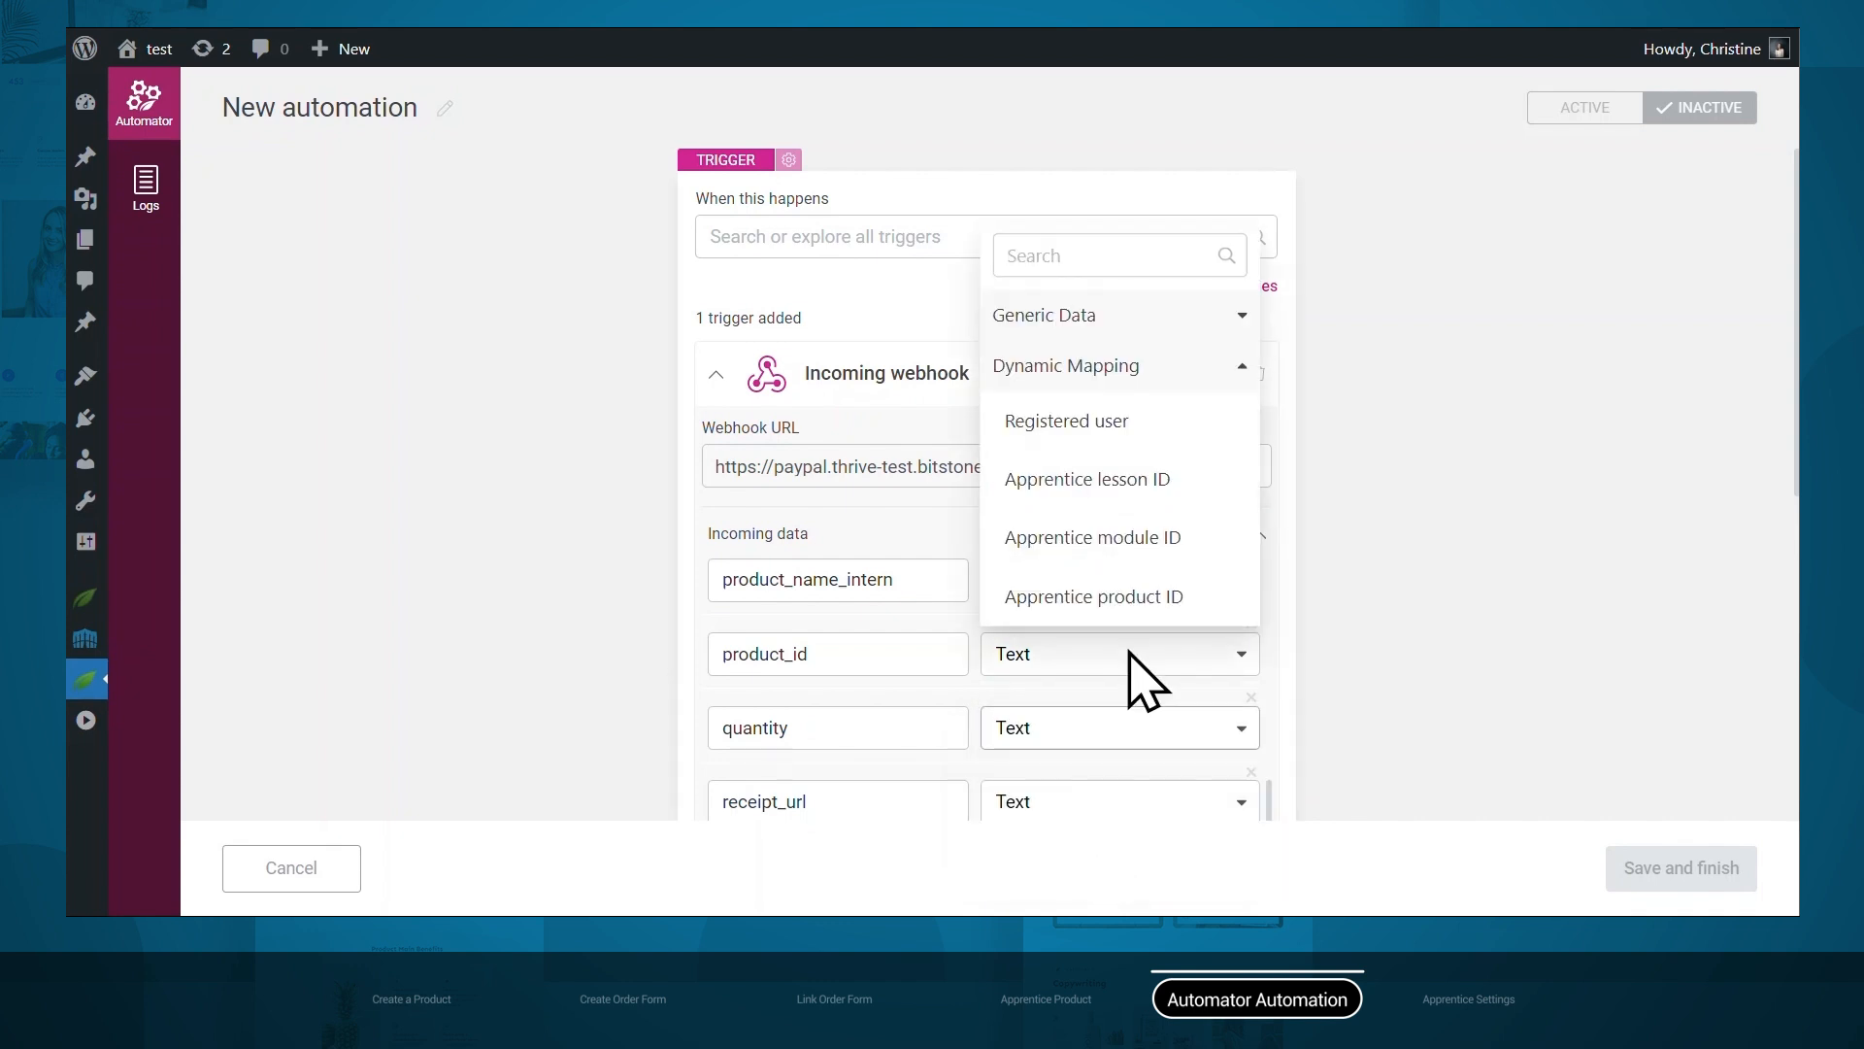
{"action": "left_click", "coordinate": [1132, 599]}
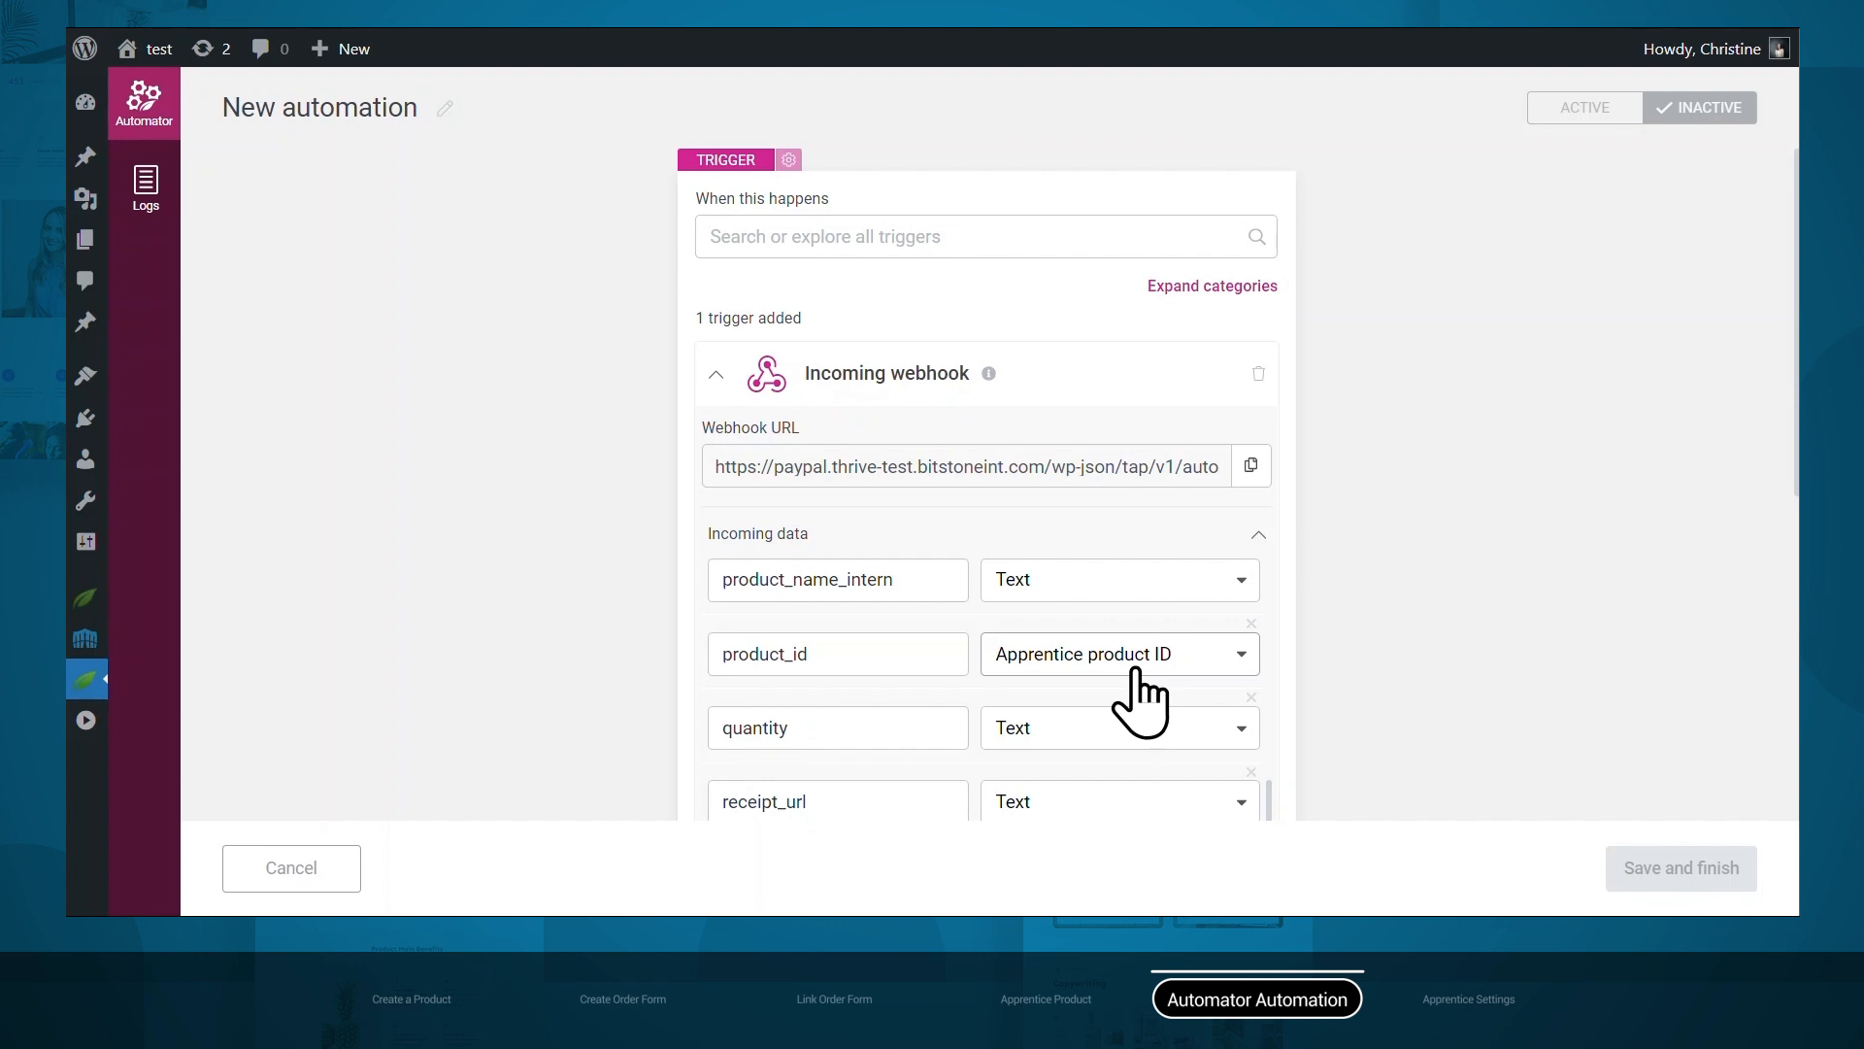
Remove the amount_netto field from the incoming webhook data.
{"action": "scroll", "coordinate": [1135, 670], "scroll_direction": "down", "scroll_amount": 5}
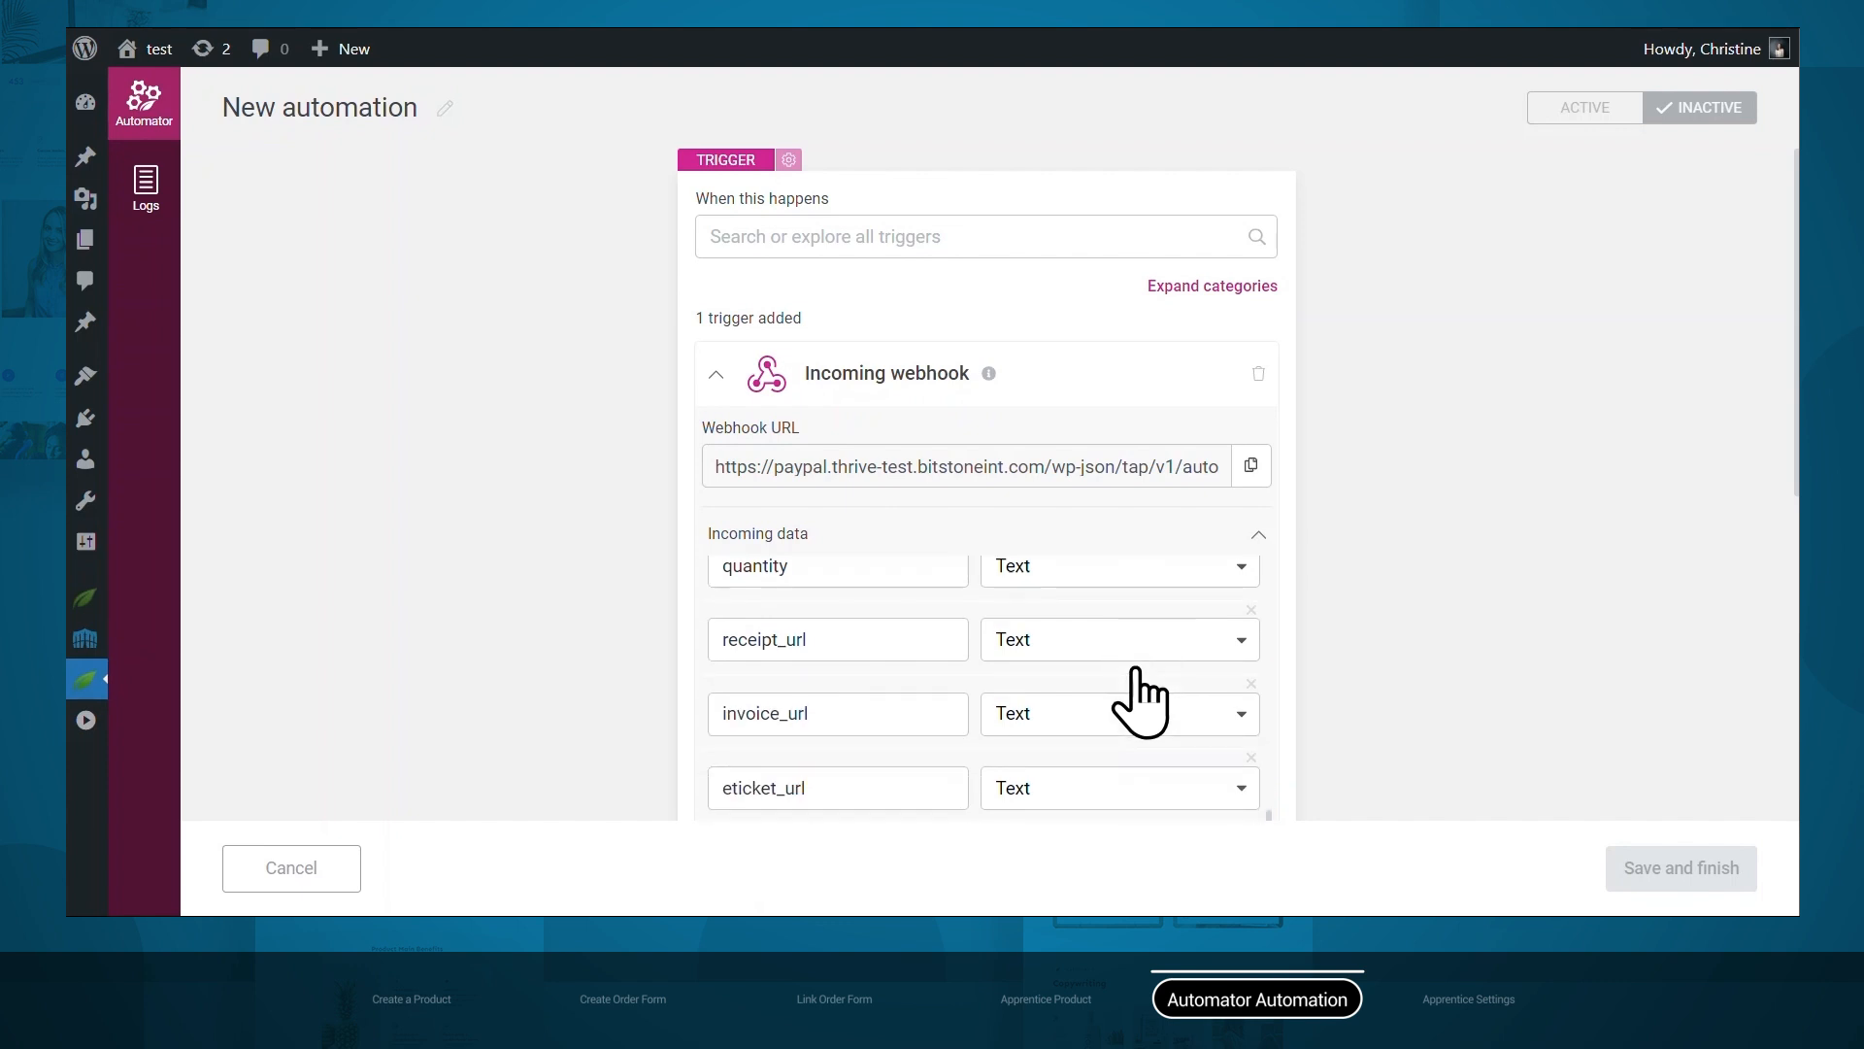
{"action": "scroll", "coordinate": [1136, 699], "scroll_direction": "down", "scroll_amount": 2}
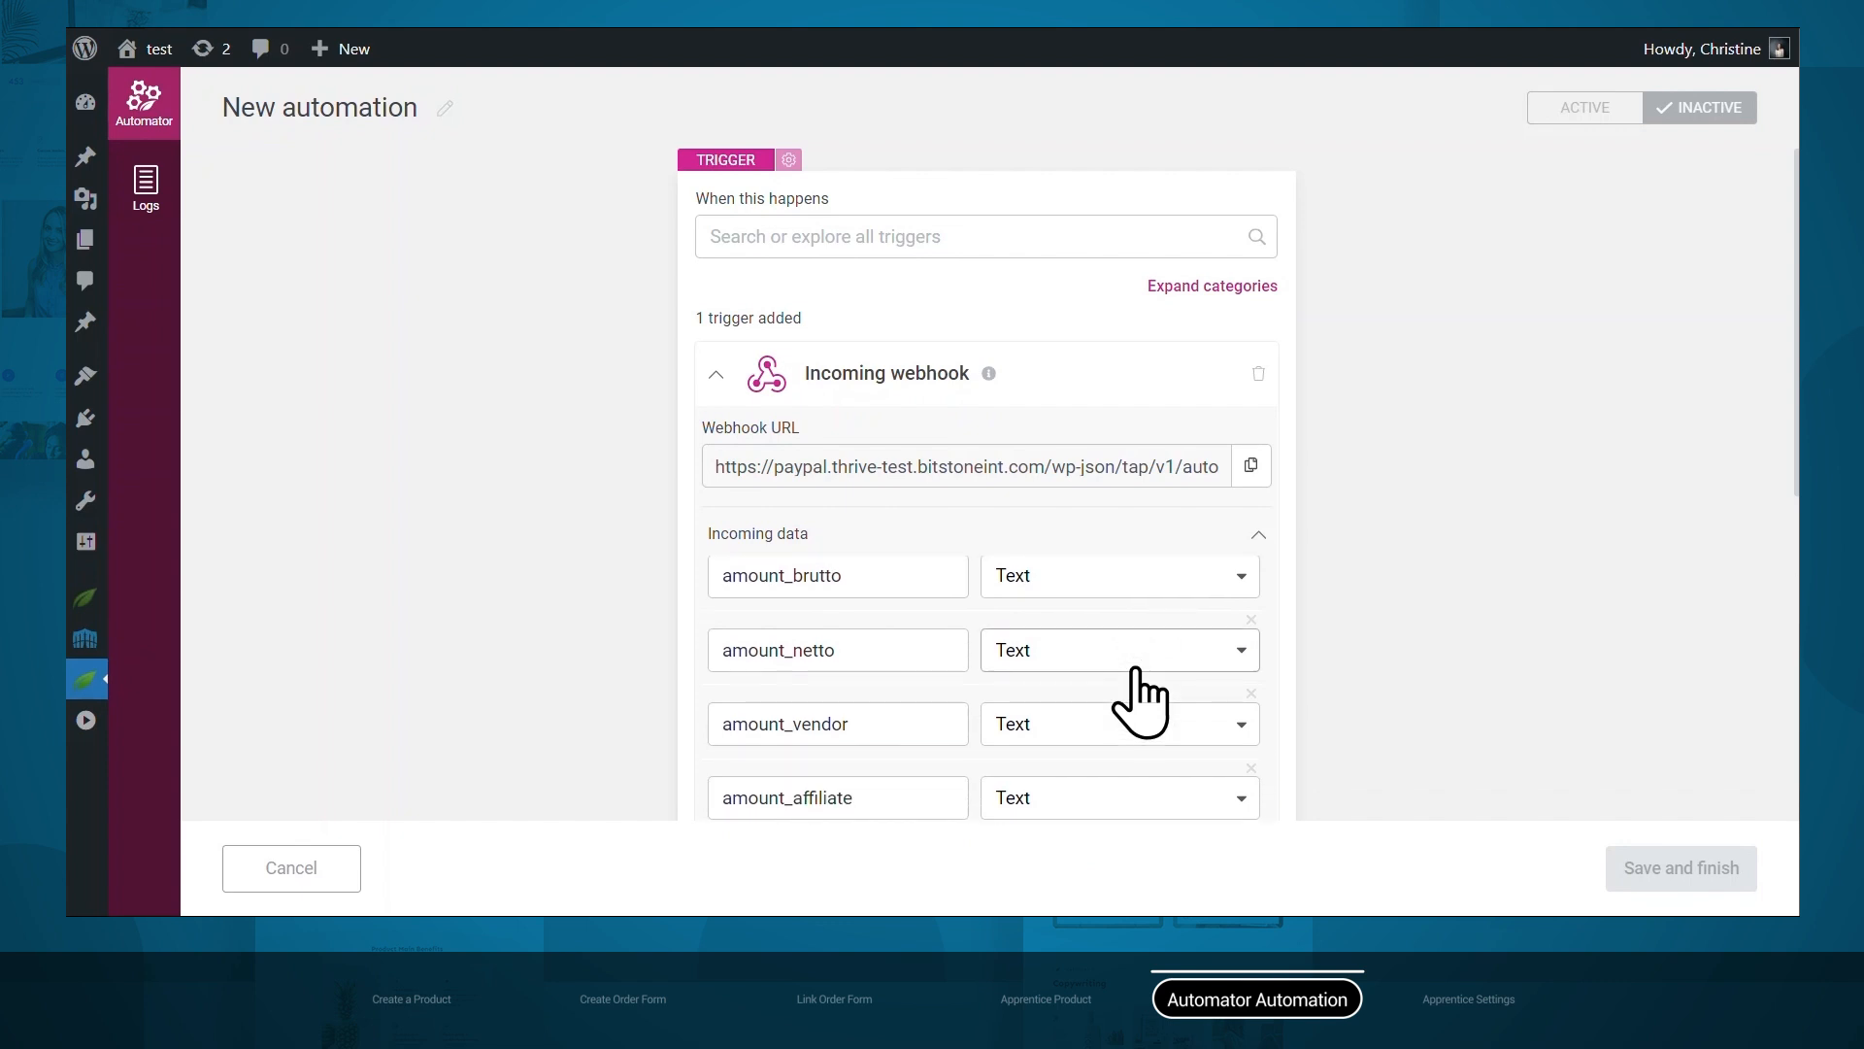
{"action": "left_click", "coordinate": [1252, 620]}
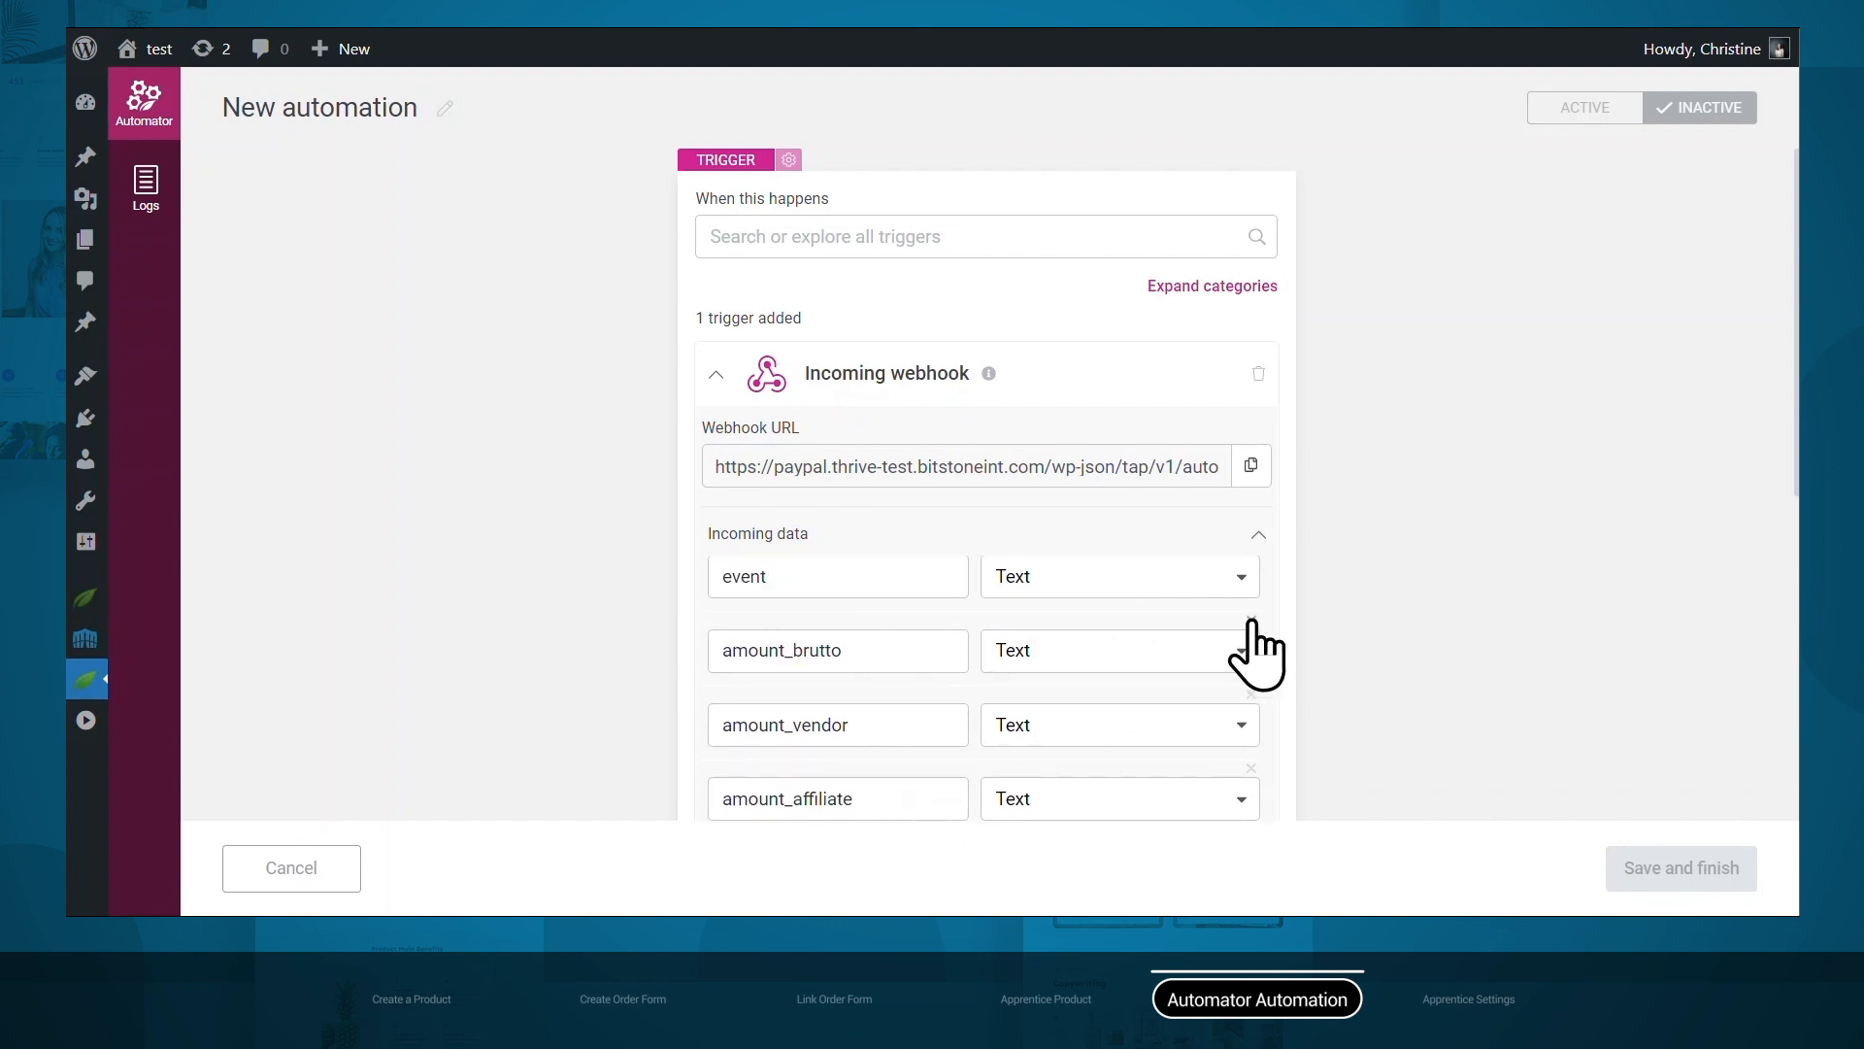
{"action": "scroll", "coordinate": [1395, 654], "scroll_direction": "down", "scroll_amount": 6}
Finish the webhook trigger and add a WordPress Find or create user action.
{"action": "left_click", "coordinate": [1243, 641]}
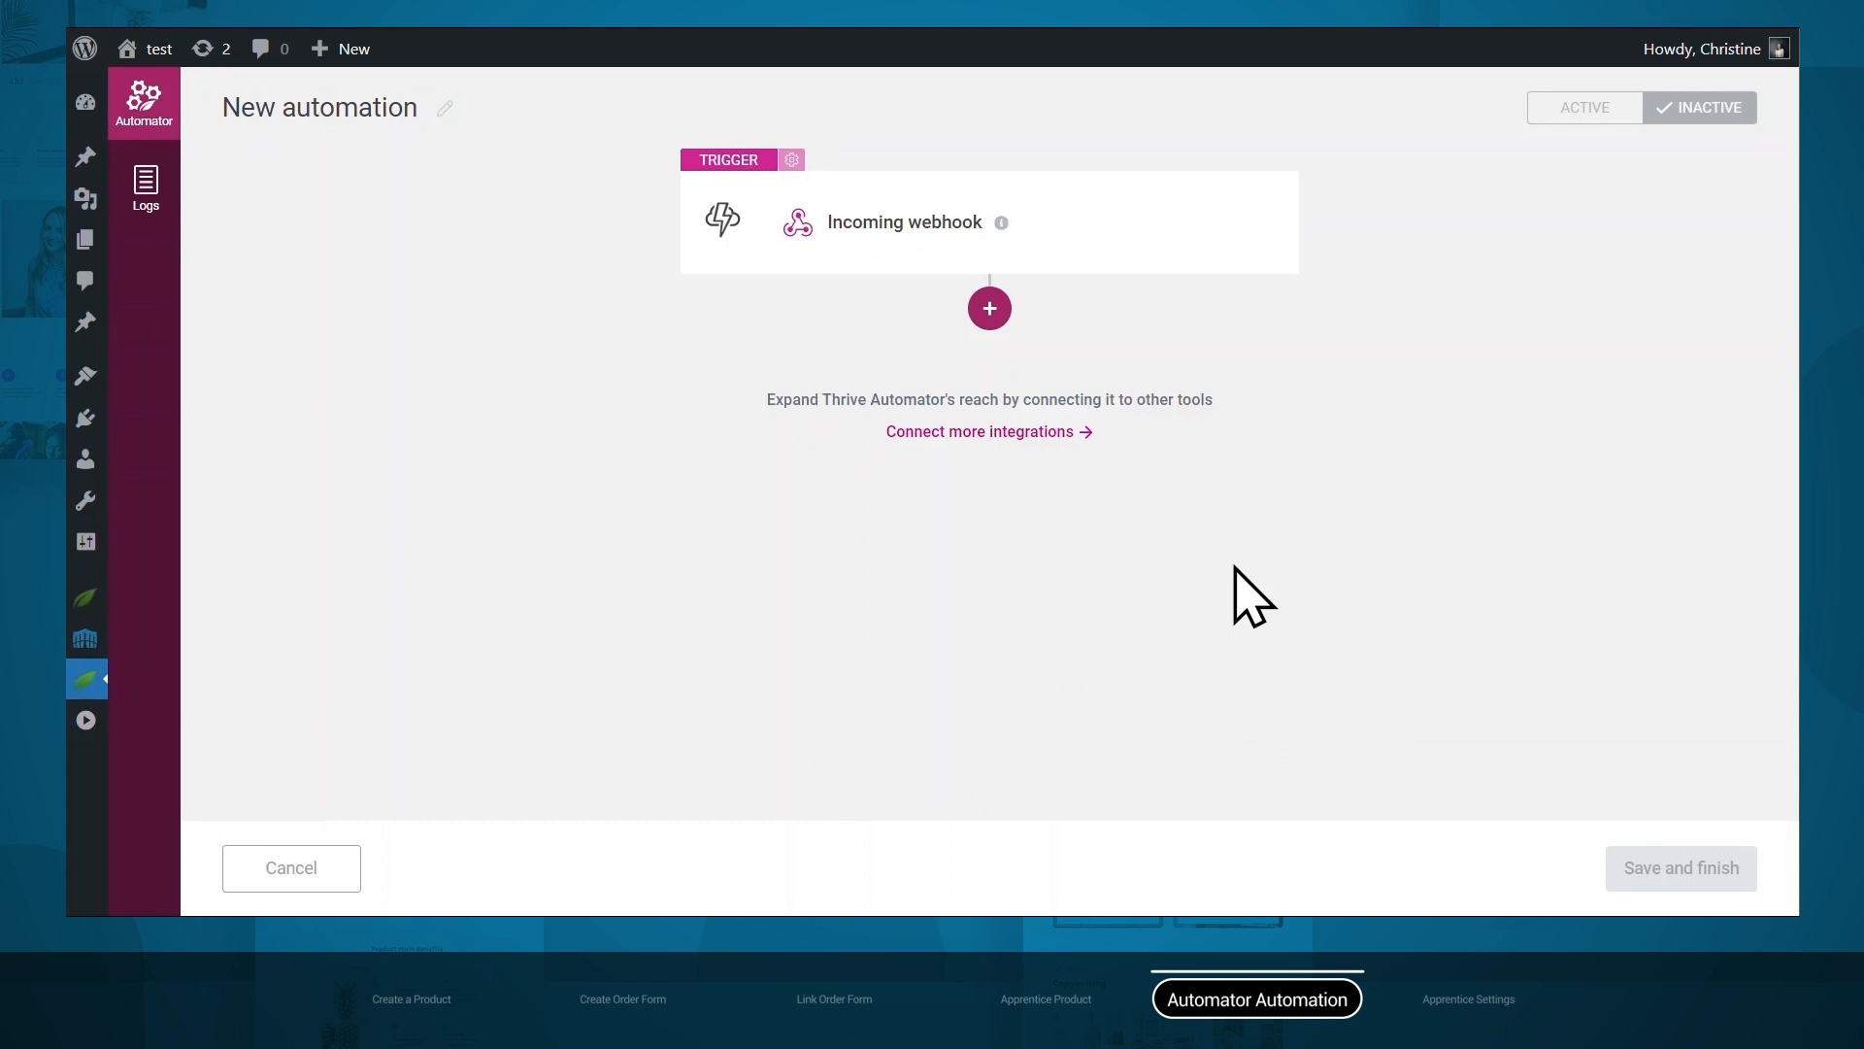
{"action": "left_click", "coordinate": [987, 307]}
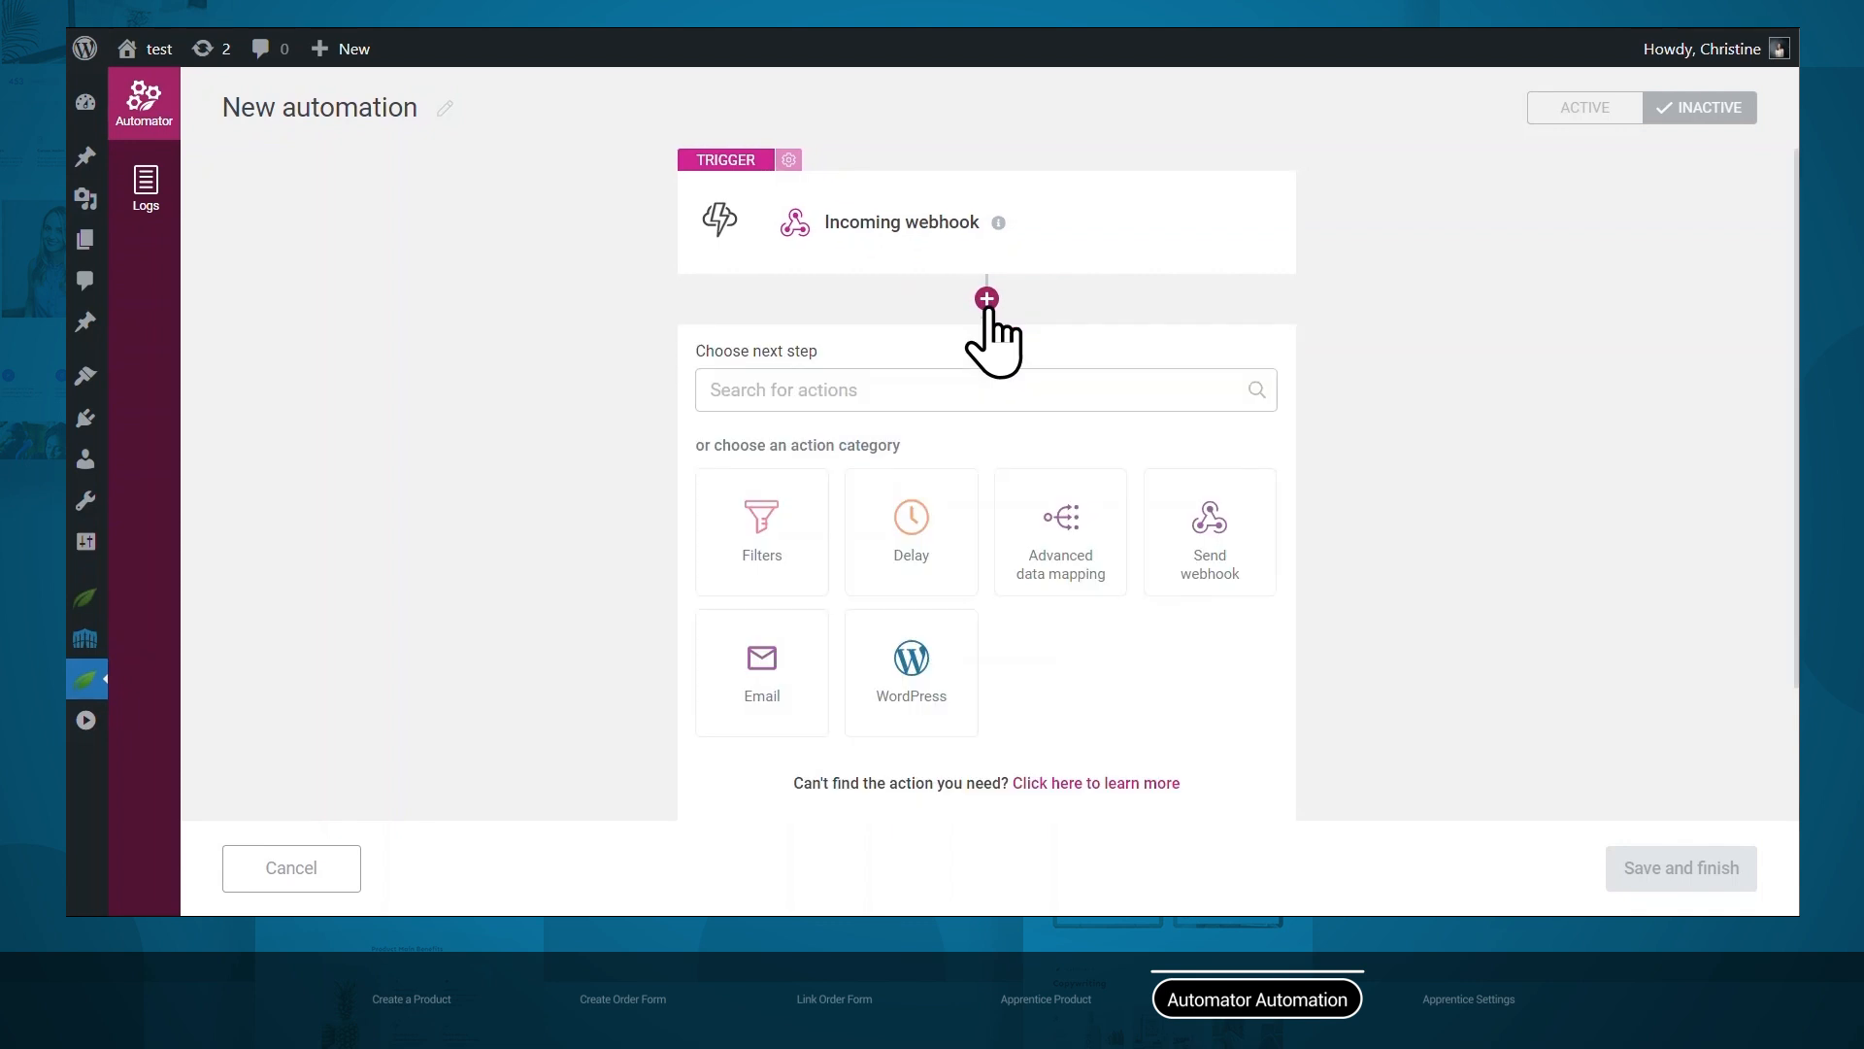
{"action": "left_click", "coordinate": [899, 687]}
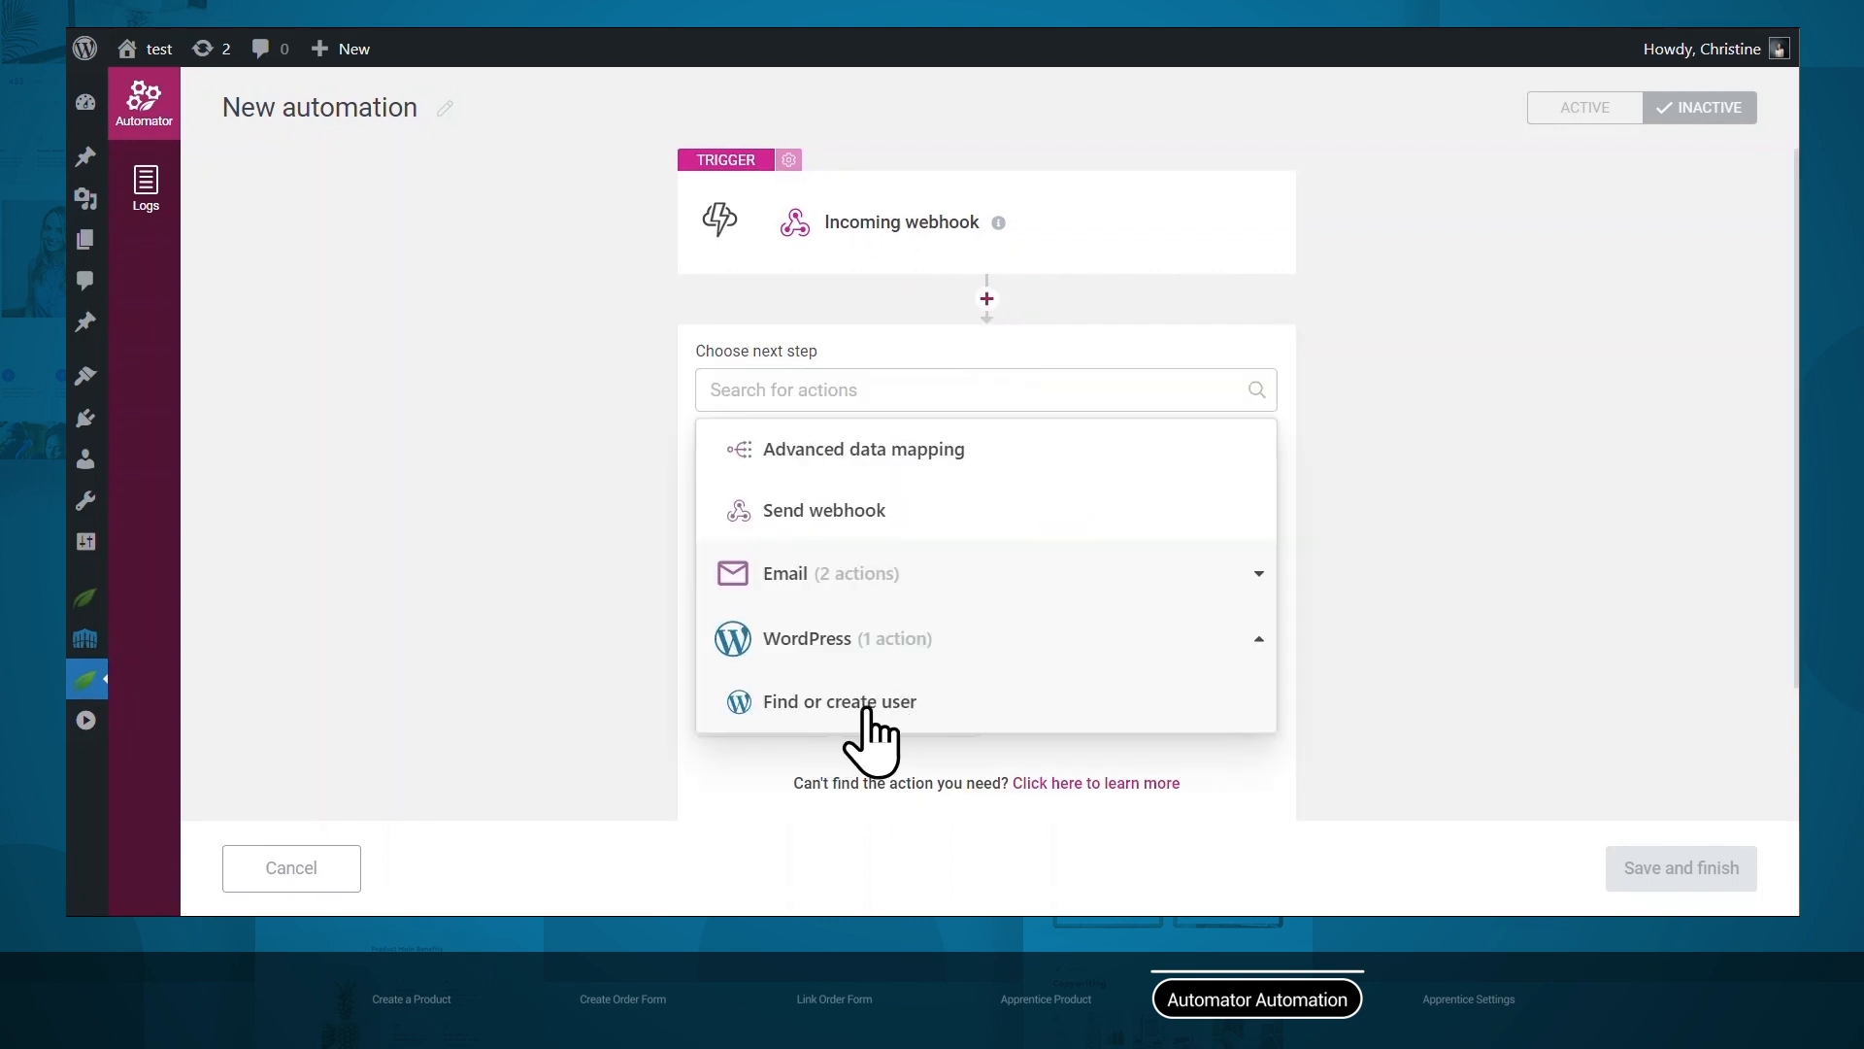
{"action": "left_click", "coordinate": [869, 718]}
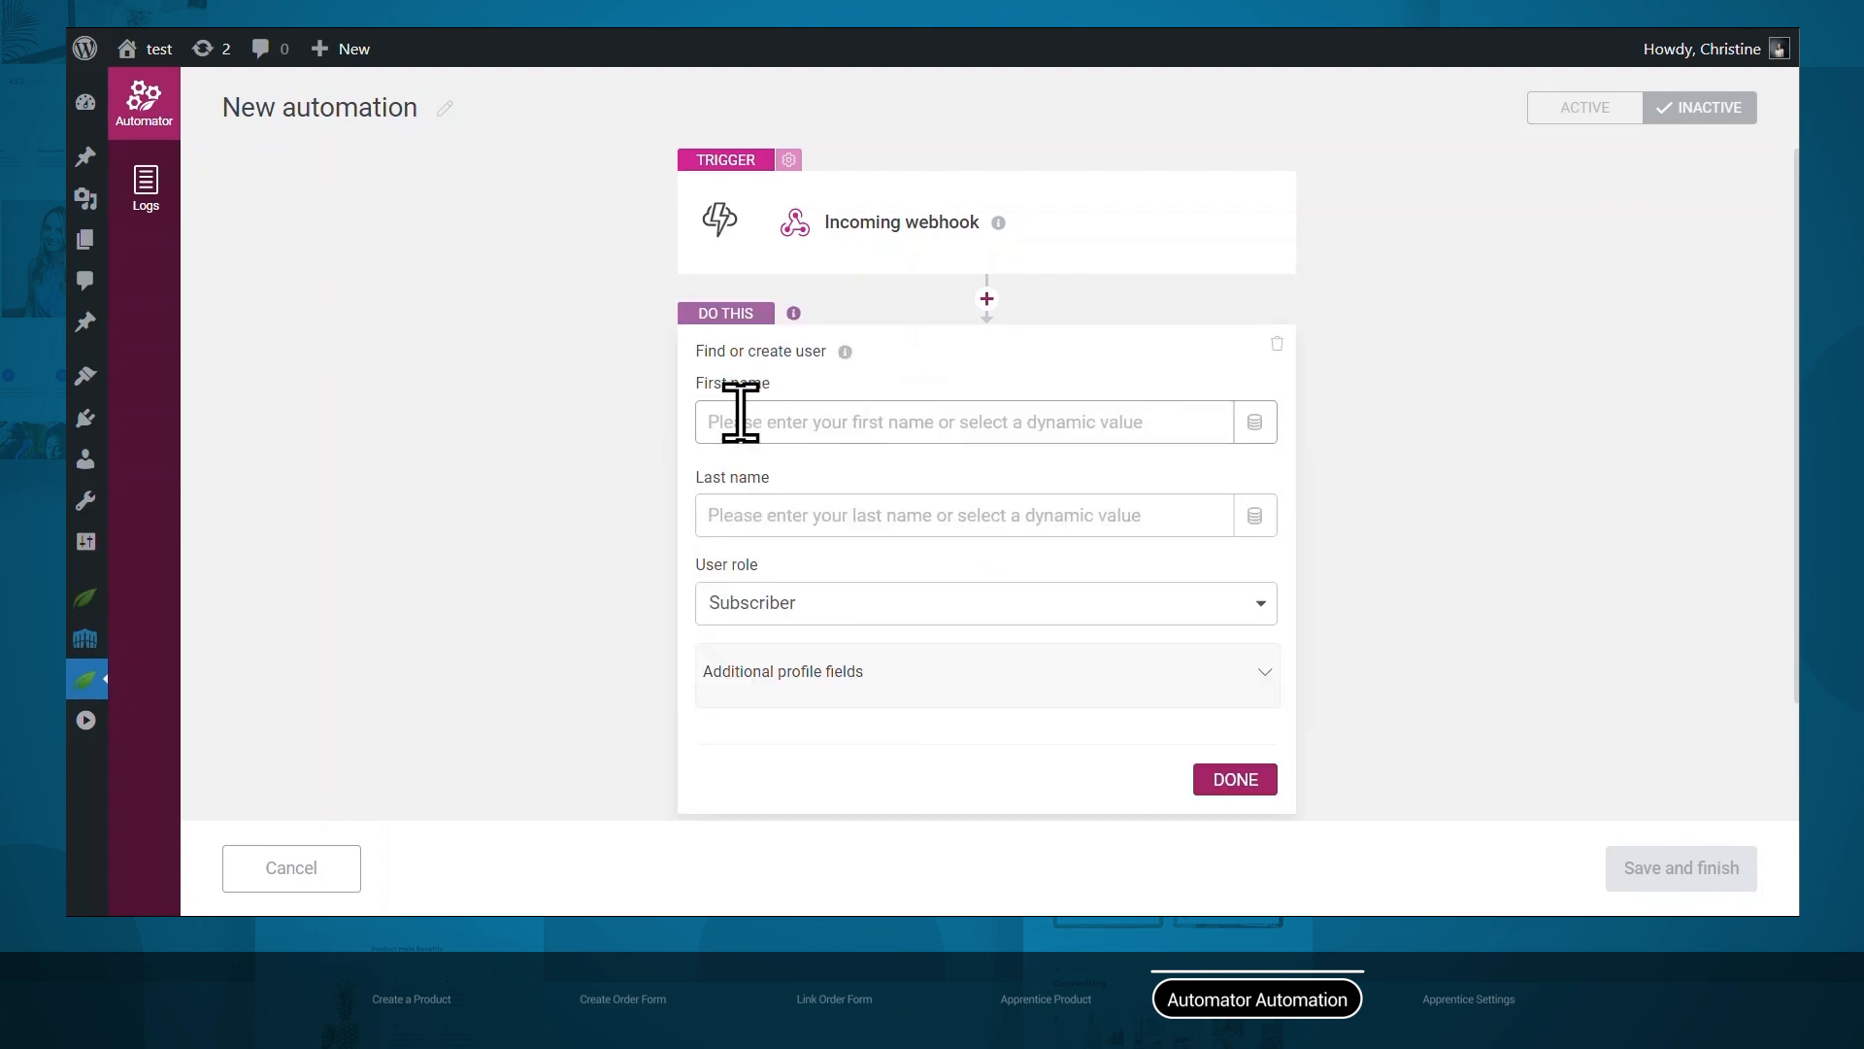
Fill first and last name from webhook First Name and Last Name, keeping Subscriber role.
{"action": "left_click", "coordinate": [1255, 424]}
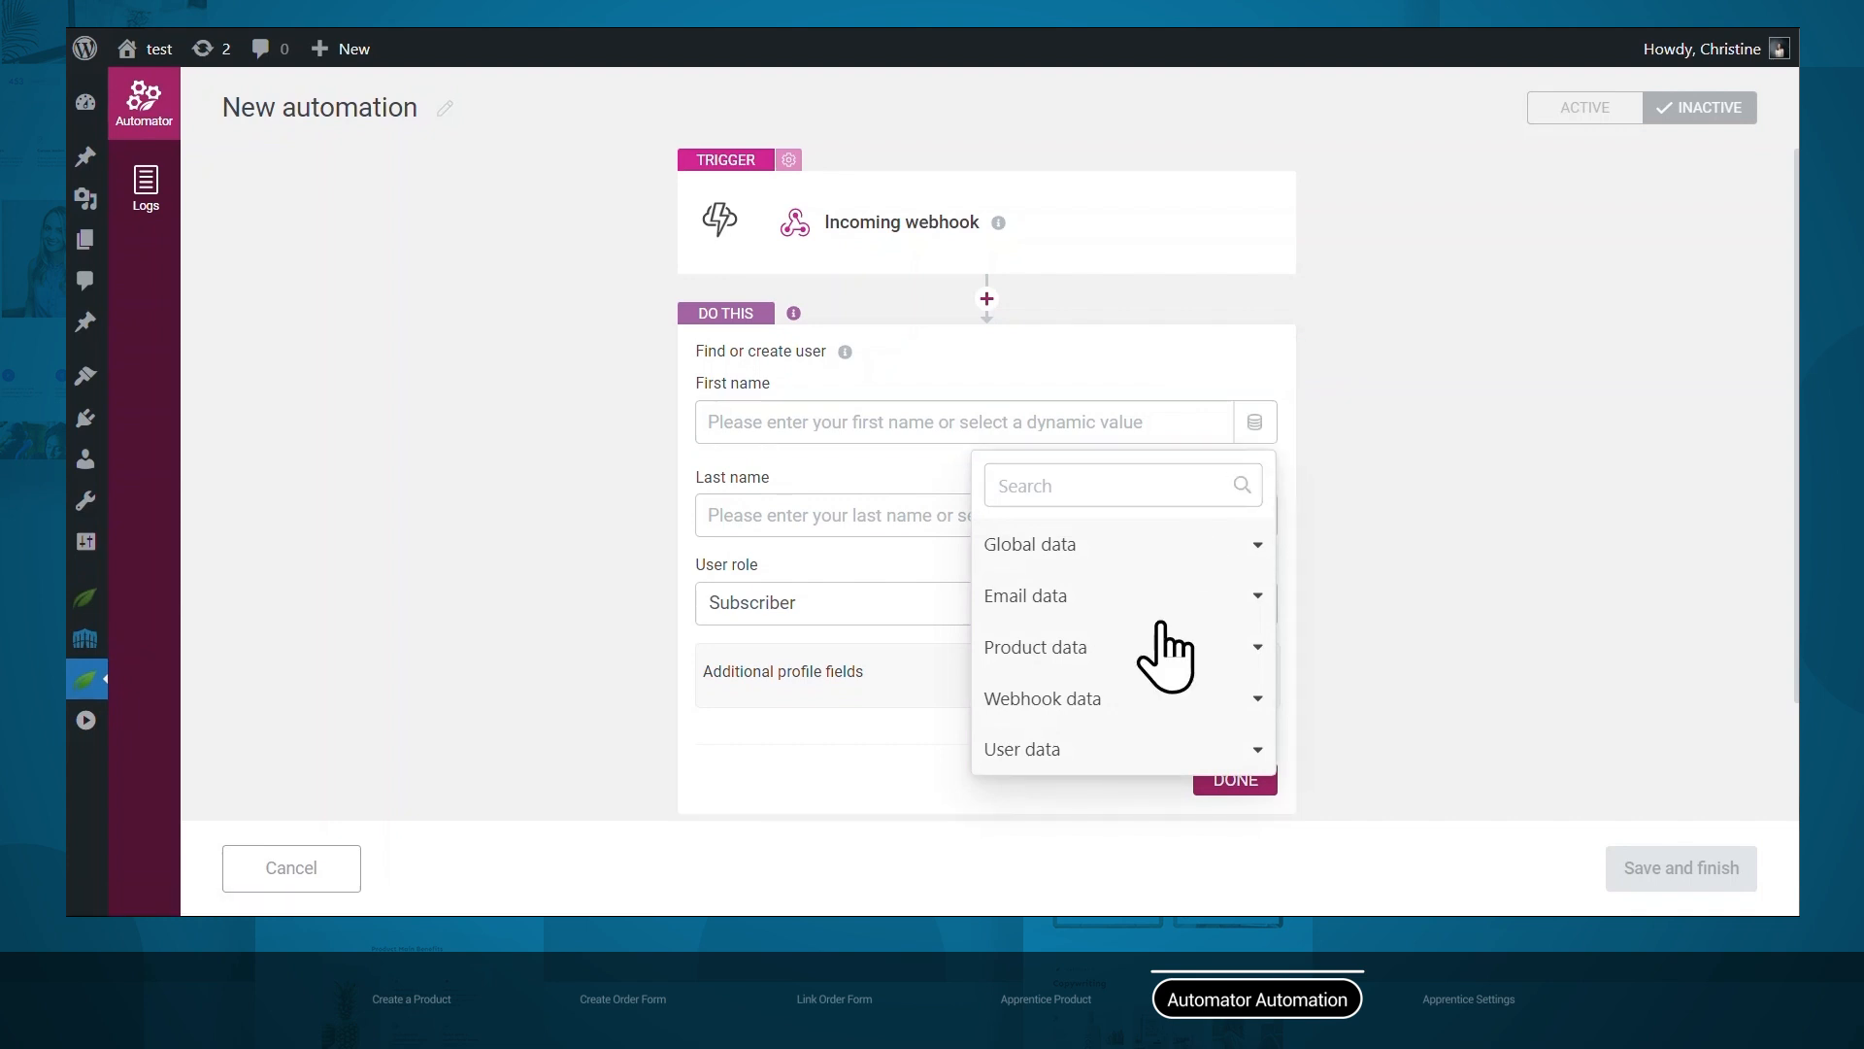
{"action": "left_click", "coordinate": [1121, 699]}
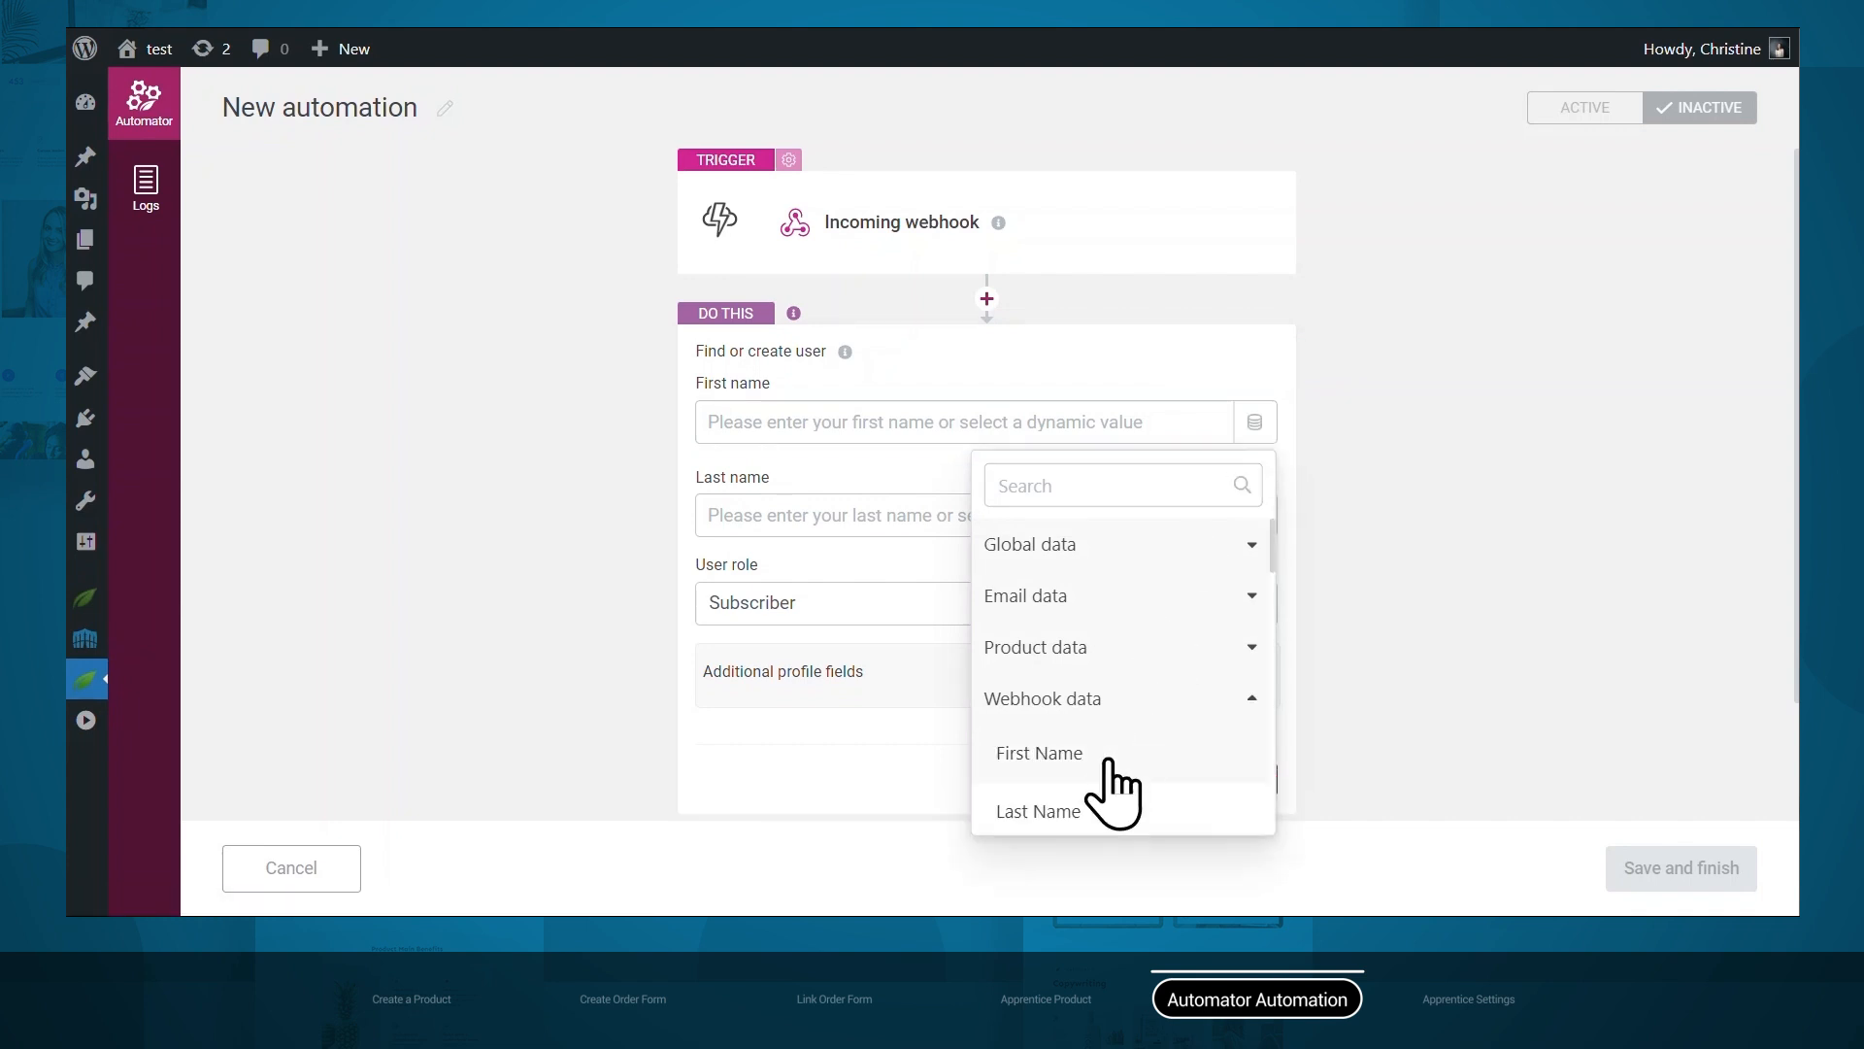
{"action": "left_click", "coordinate": [1105, 756]}
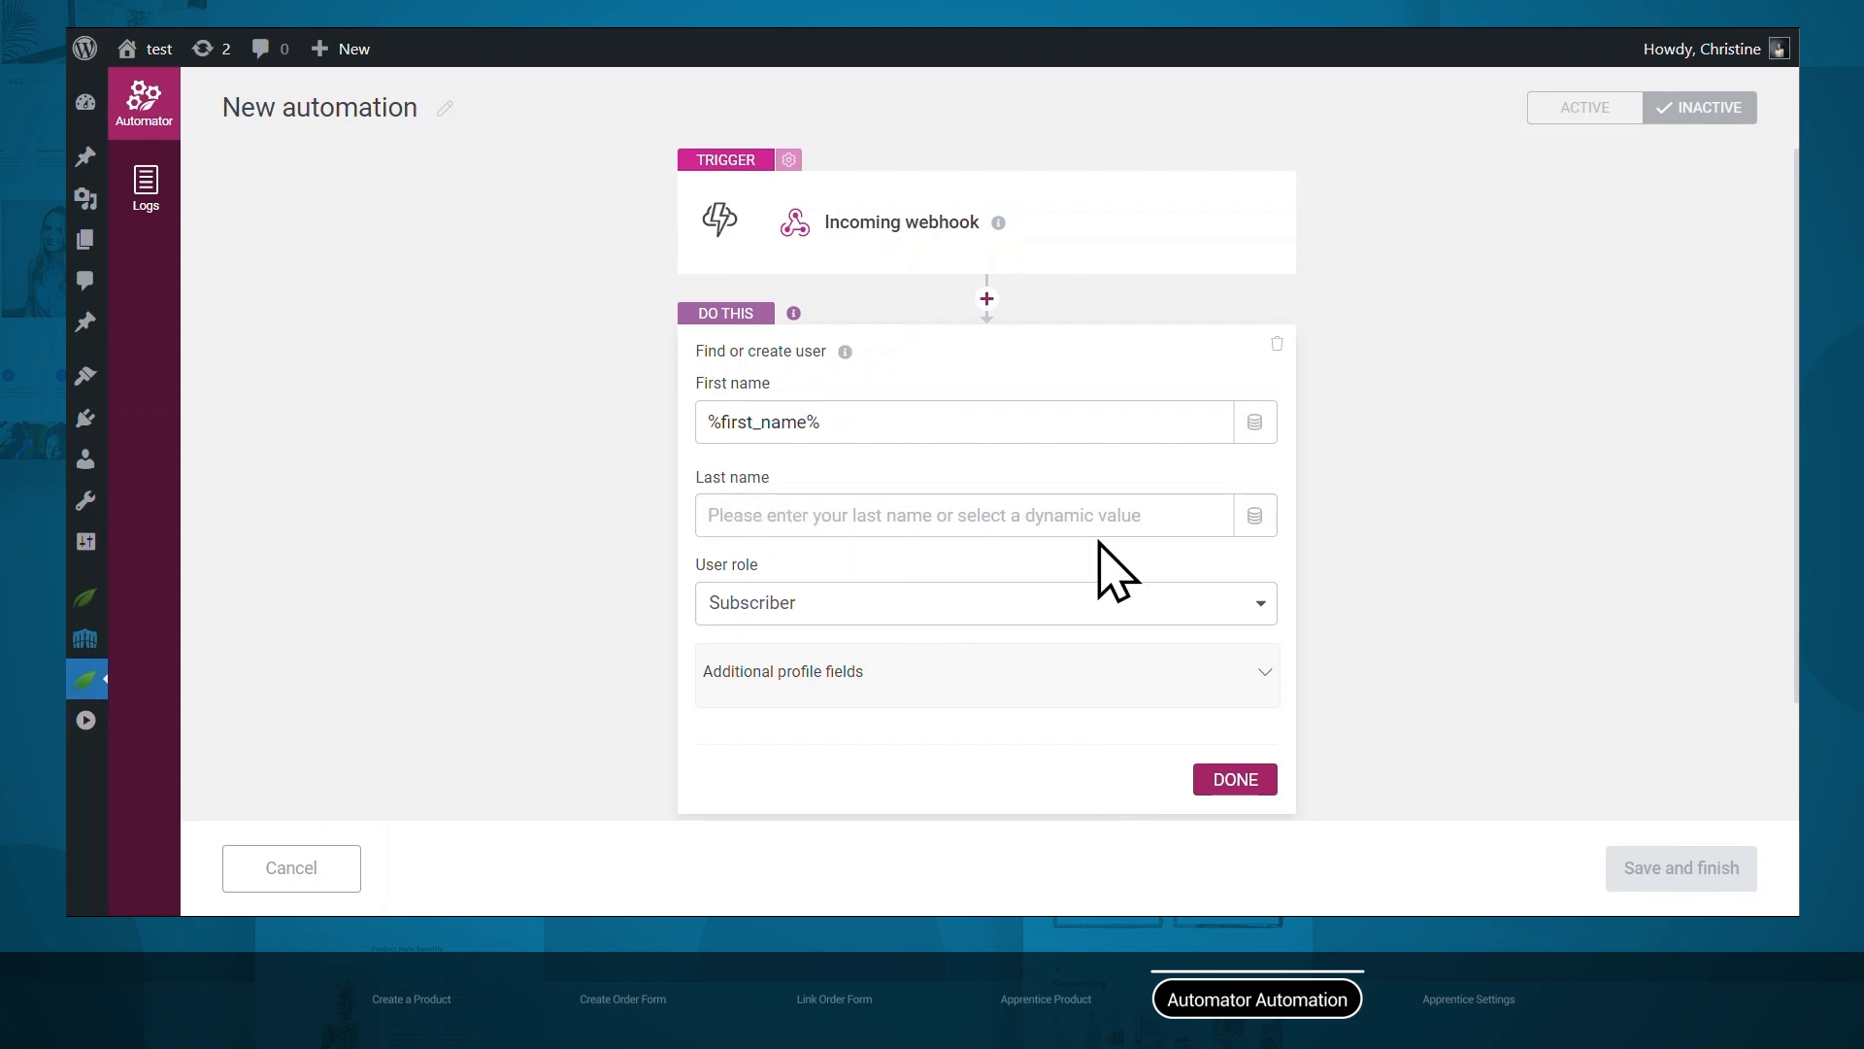
{"action": "left_click", "coordinate": [1254, 515]}
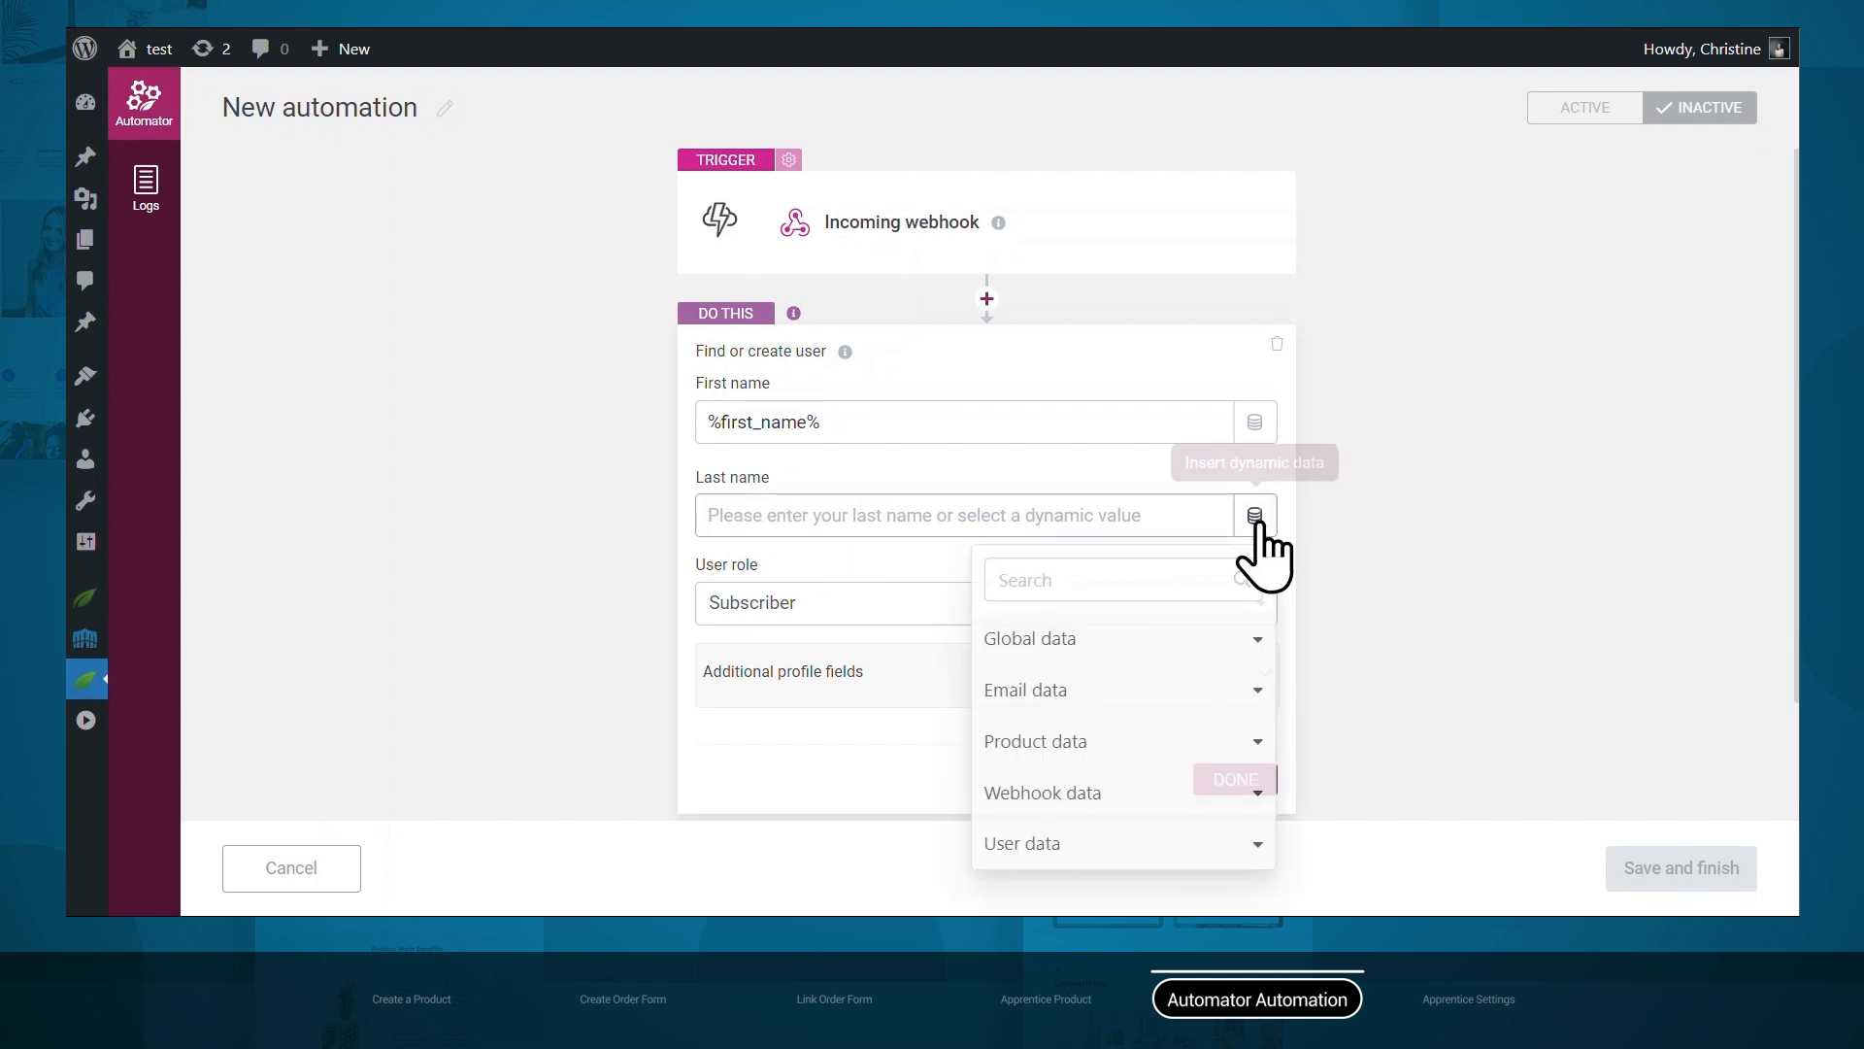
{"action": "left_click", "coordinate": [1117, 786]}
{"action": "left_click", "coordinate": [1063, 474]}
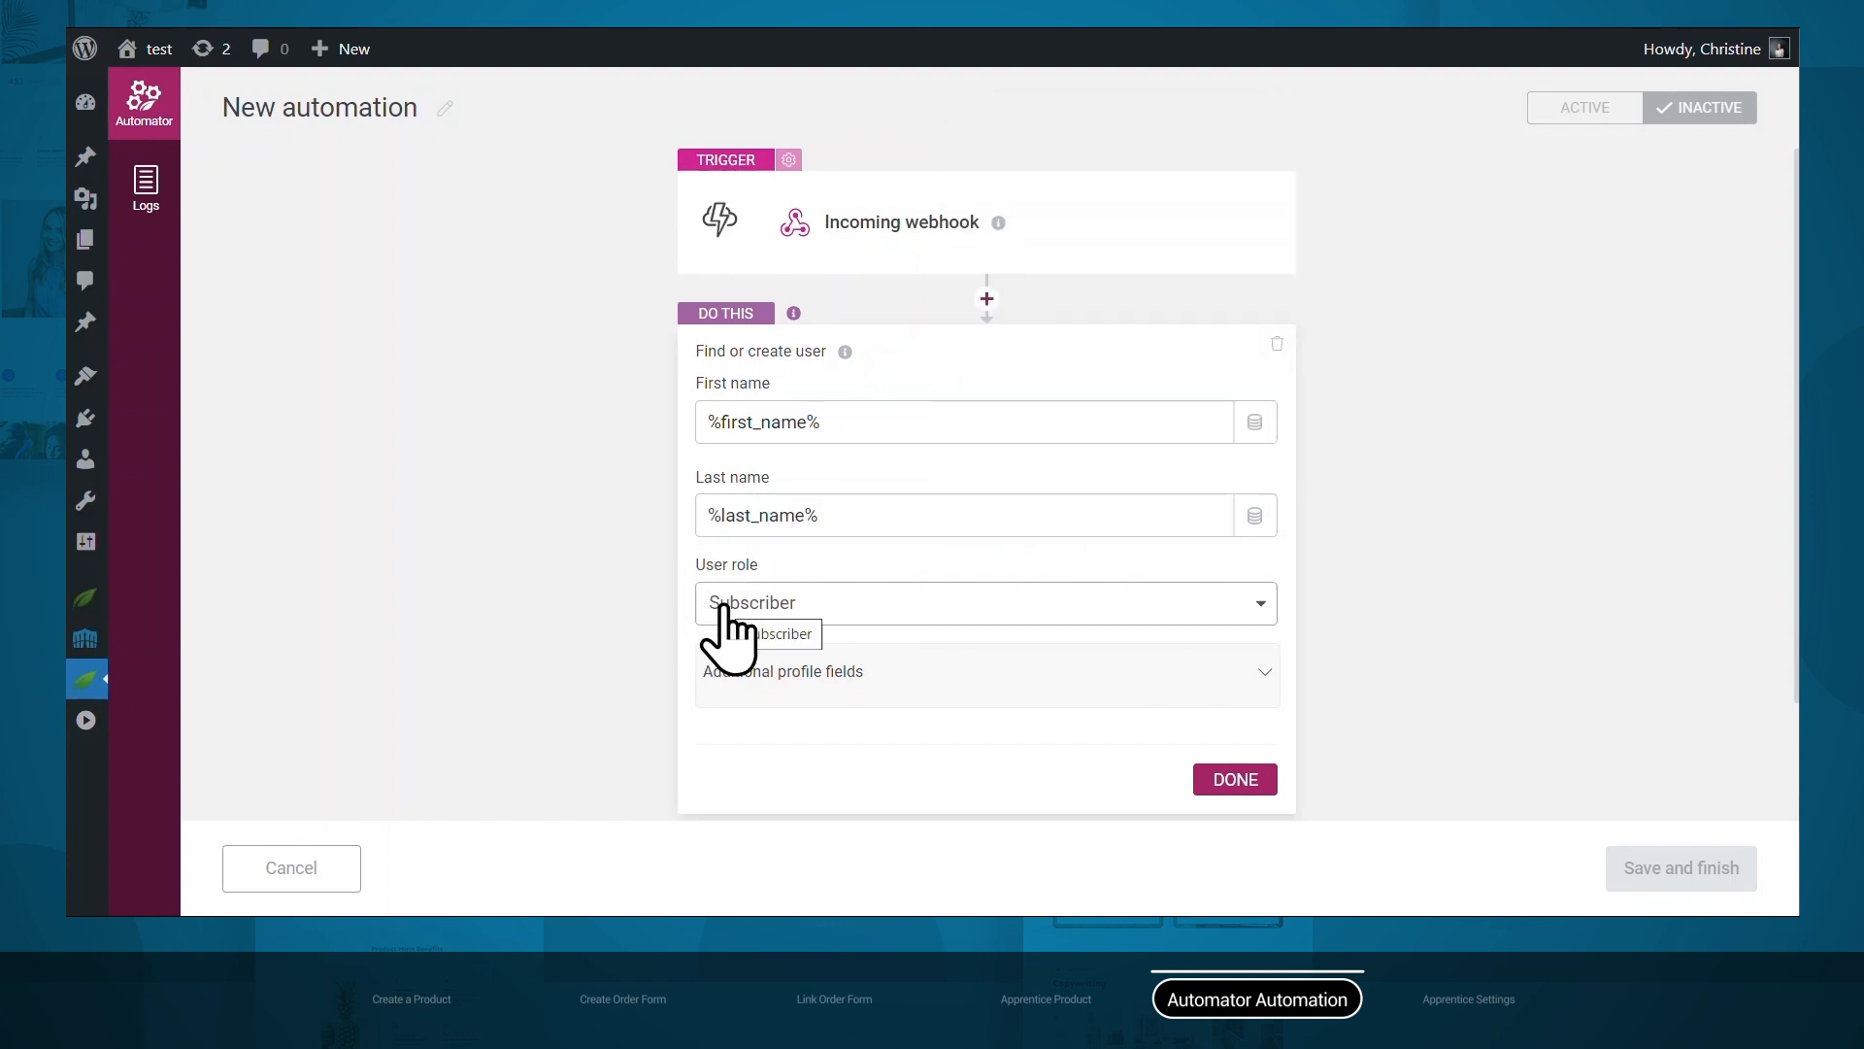
{"action": "left_click", "coordinate": [1233, 781]}
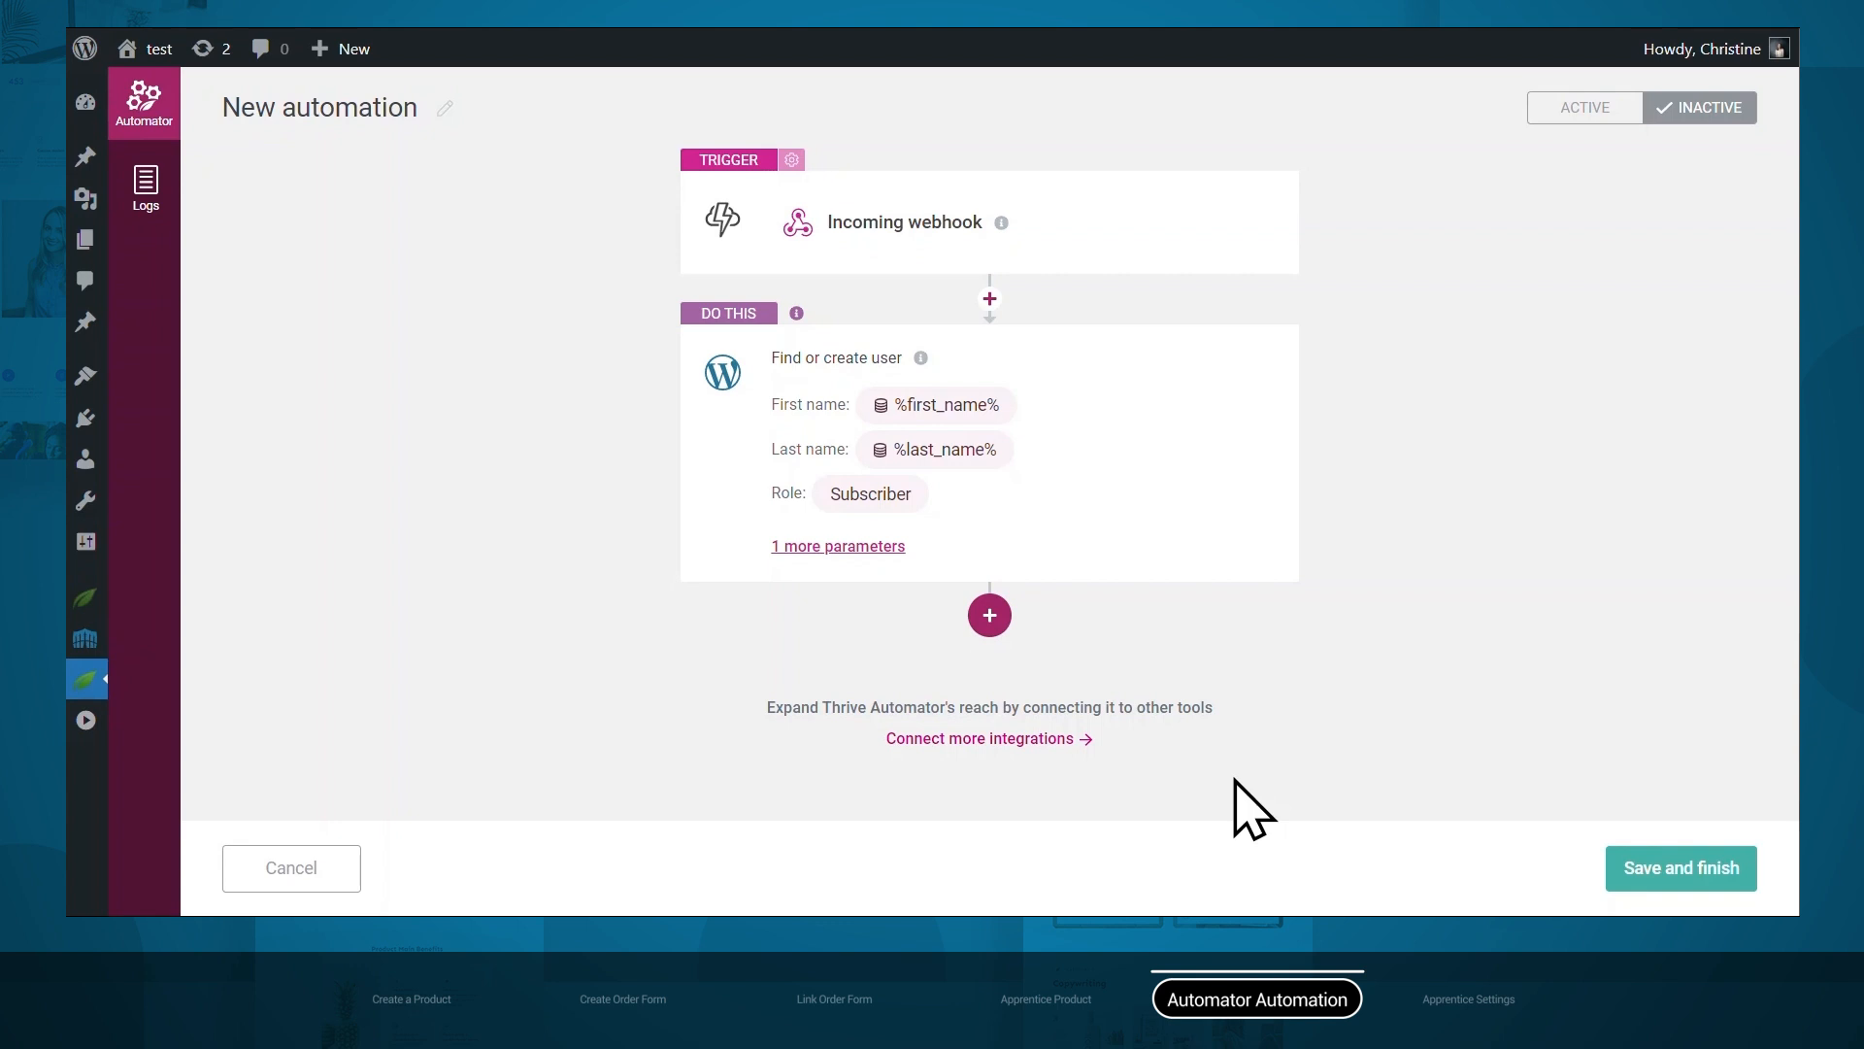
Add an Apprentice Grant access step for Dynamic Apprentice product ID, then activate and save.
{"action": "left_click", "coordinate": [997, 621]}
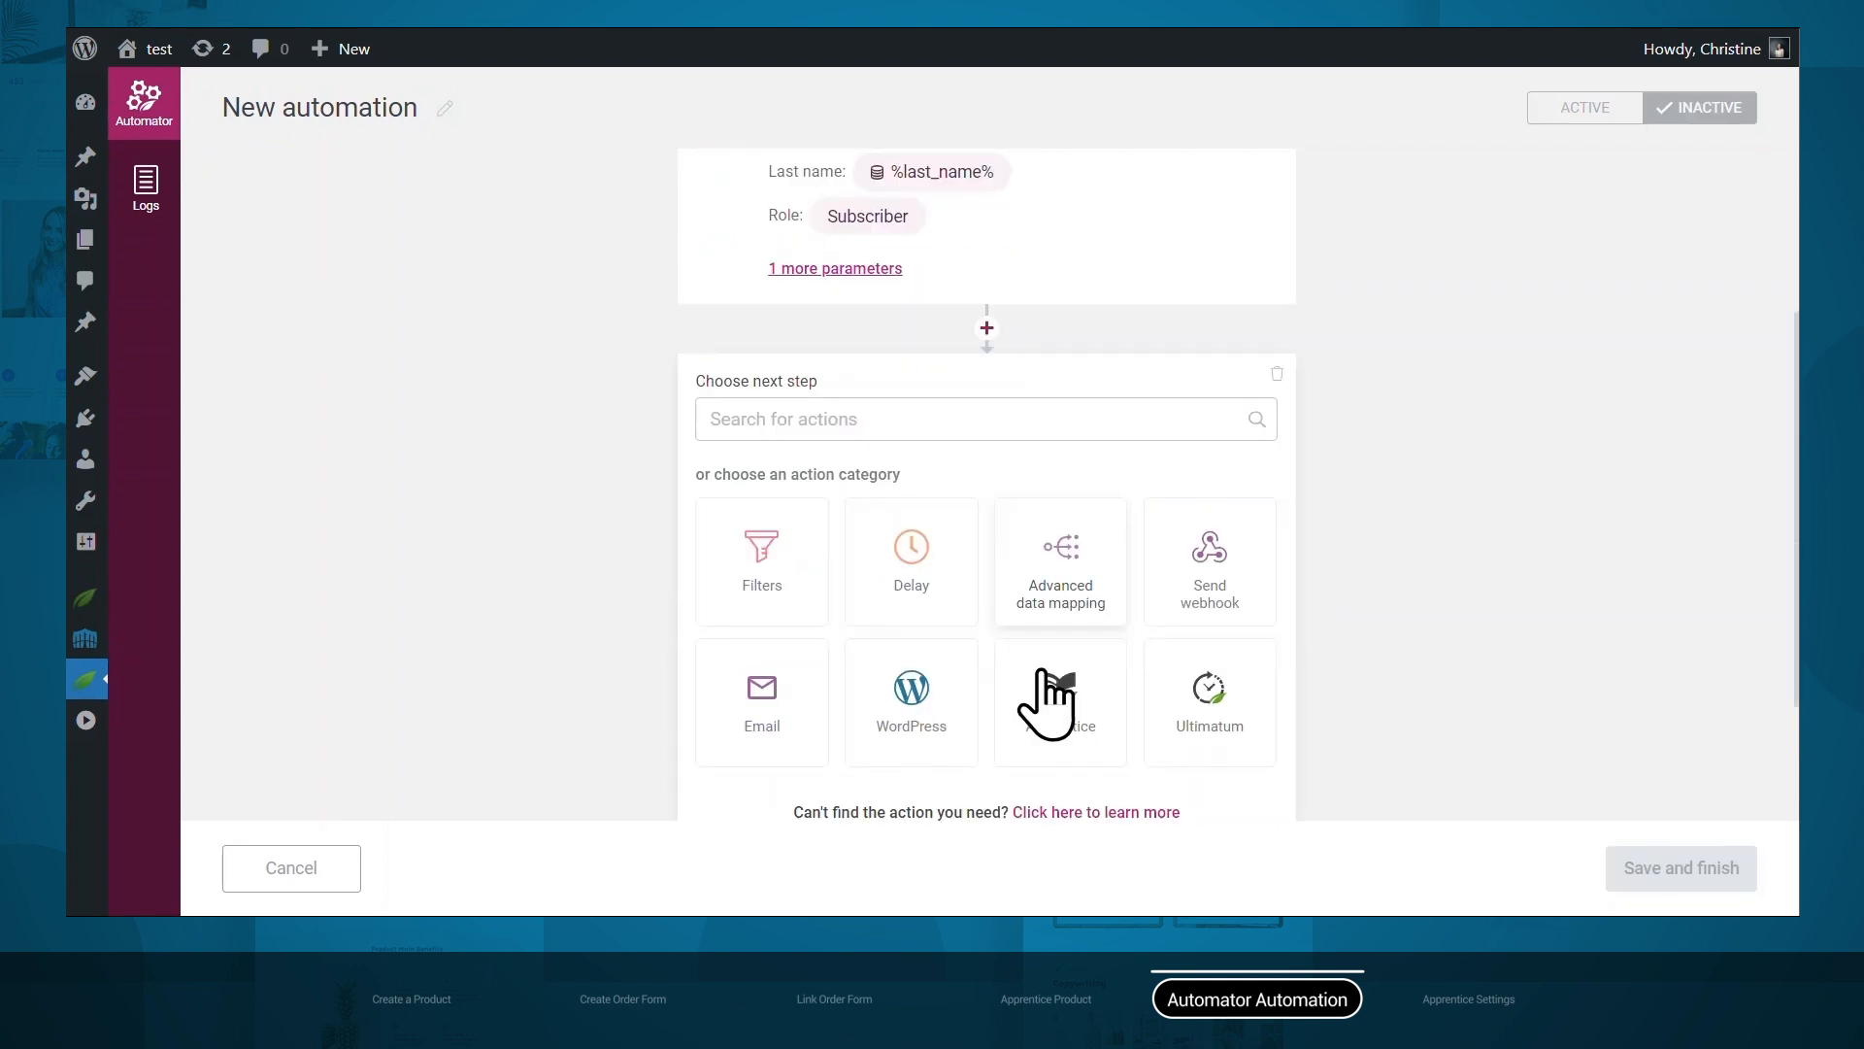
{"action": "left_click", "coordinate": [1049, 627]}
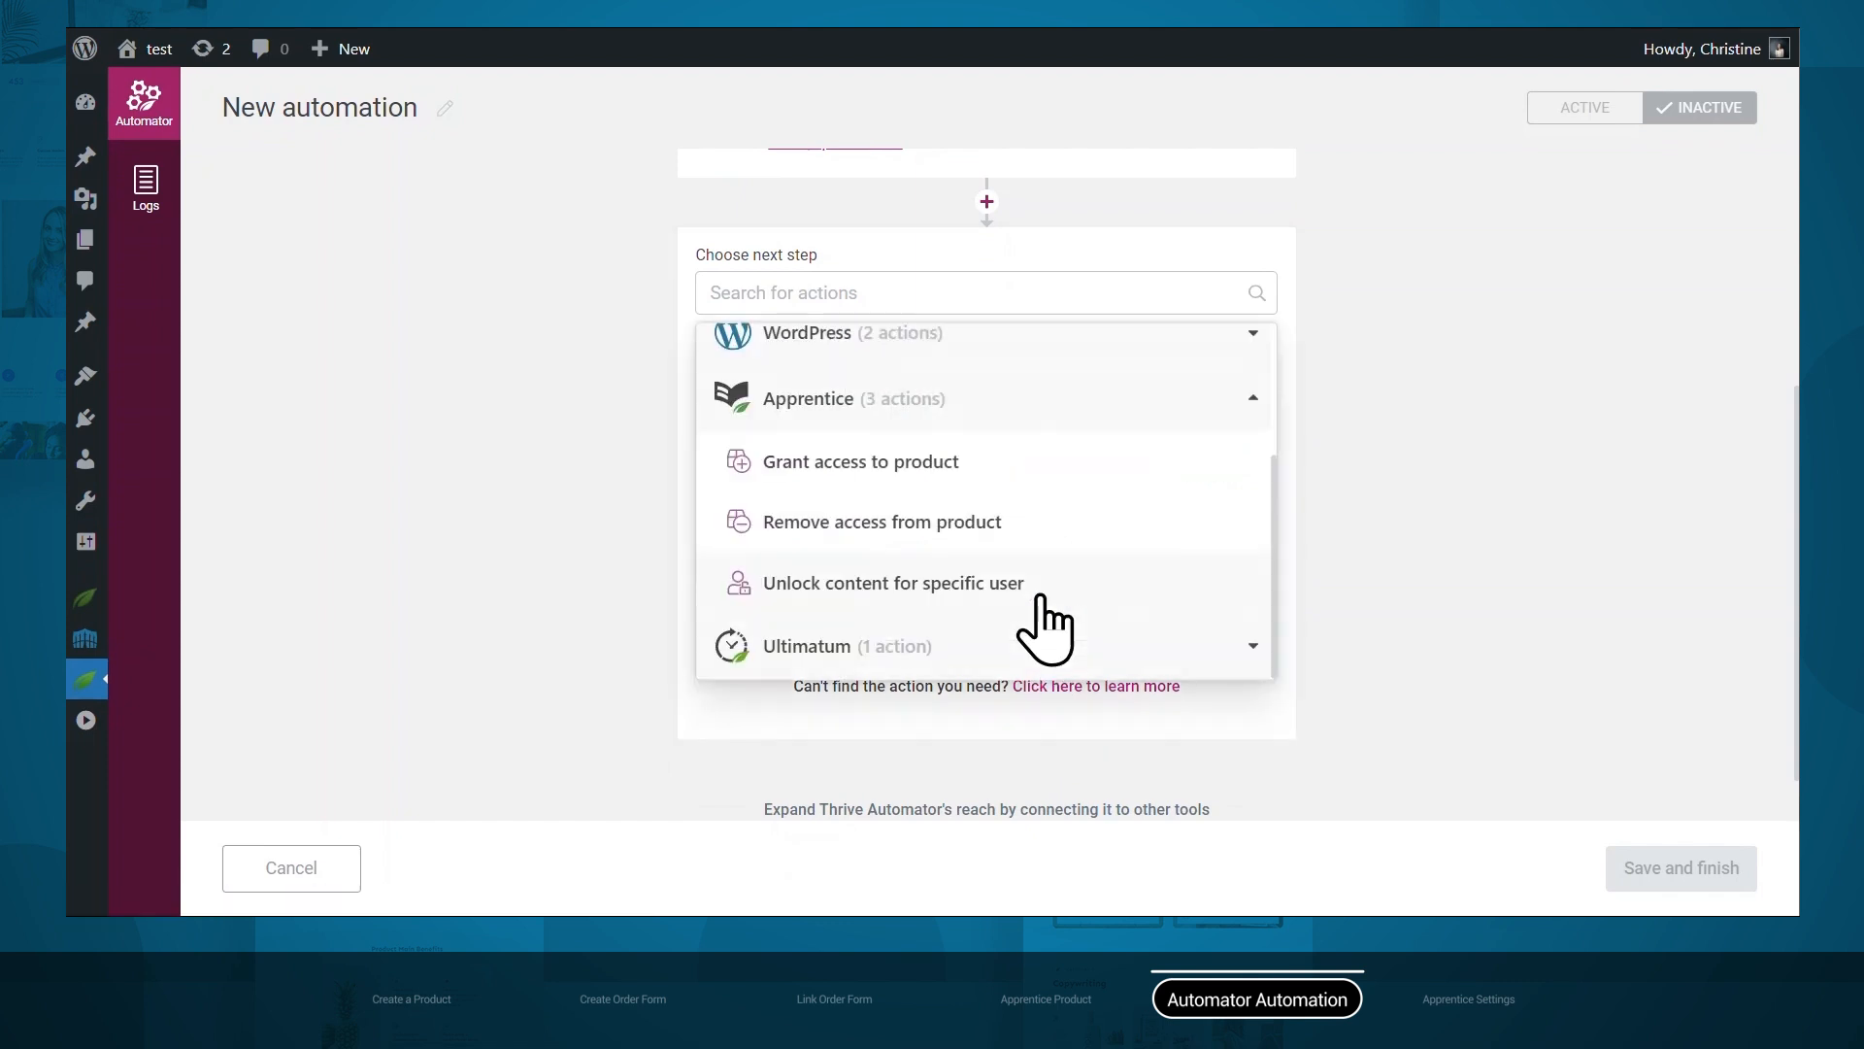
{"action": "left_click", "coordinate": [901, 464]}
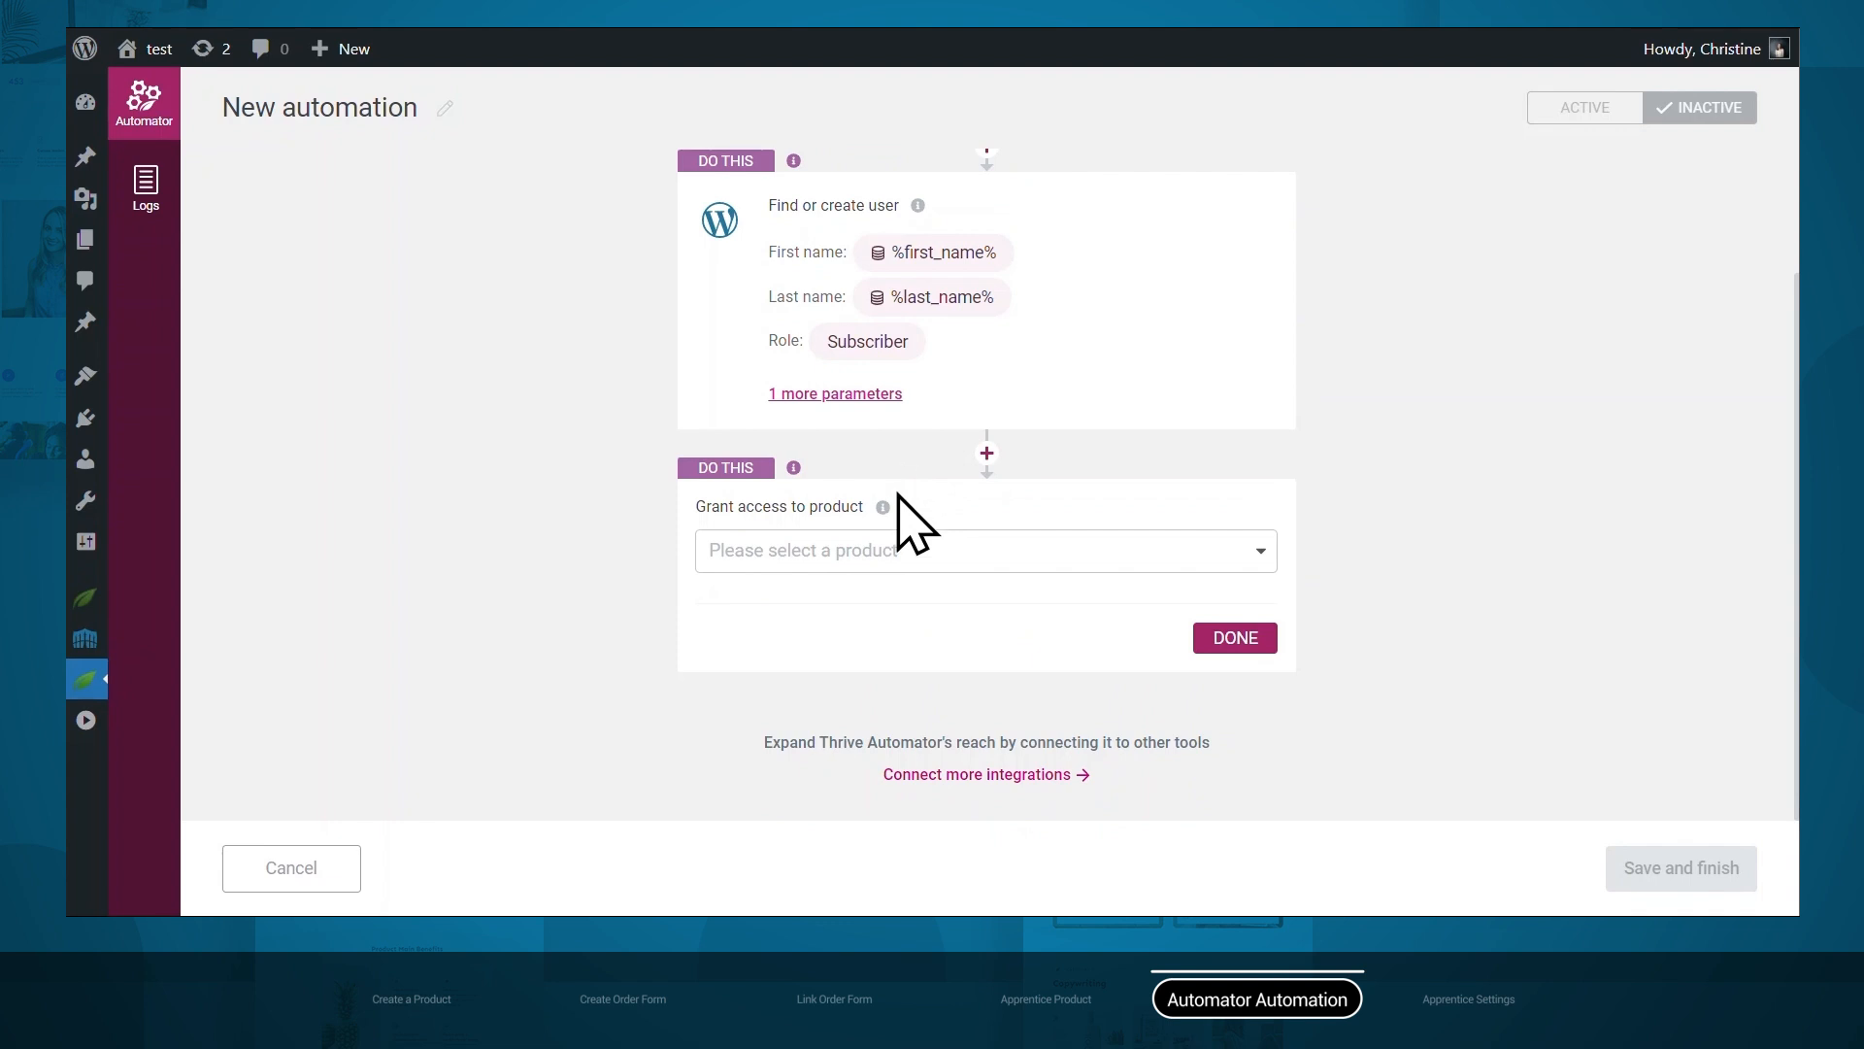
{"action": "left_click", "coordinate": [899, 551]}
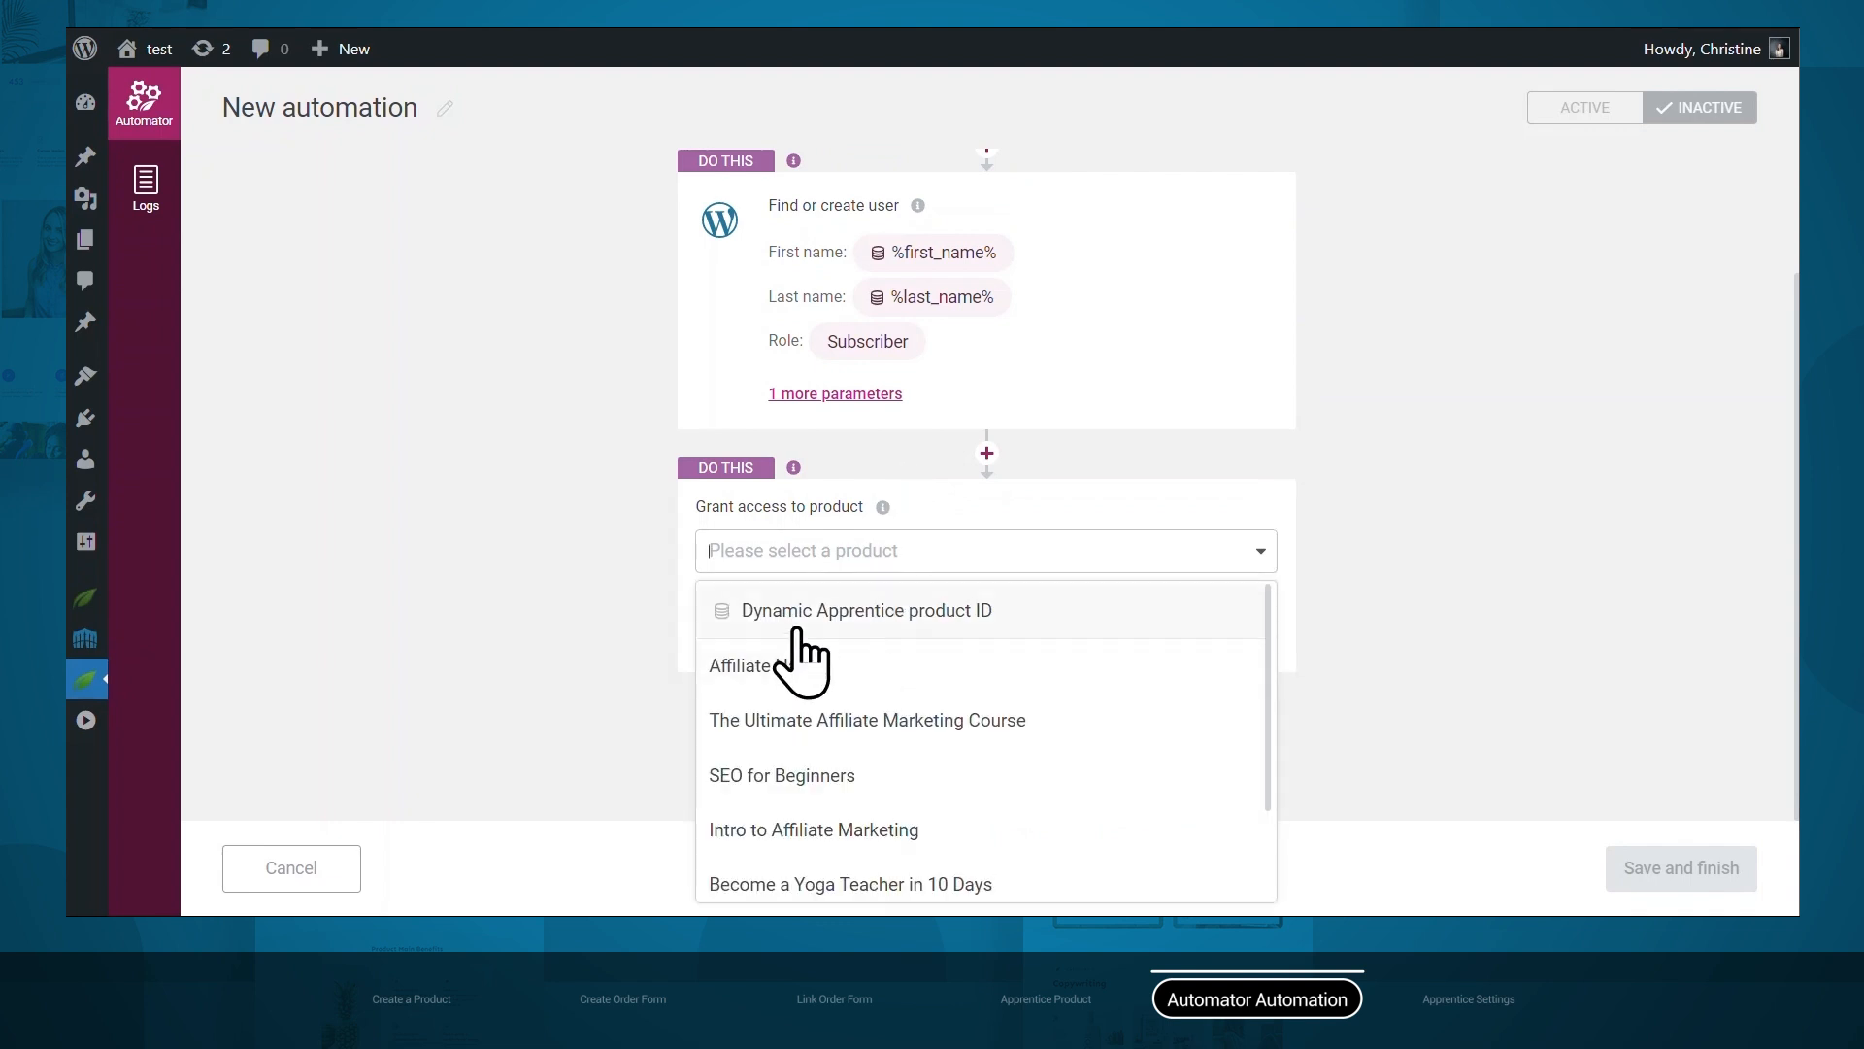
{"action": "left_click", "coordinate": [950, 617]}
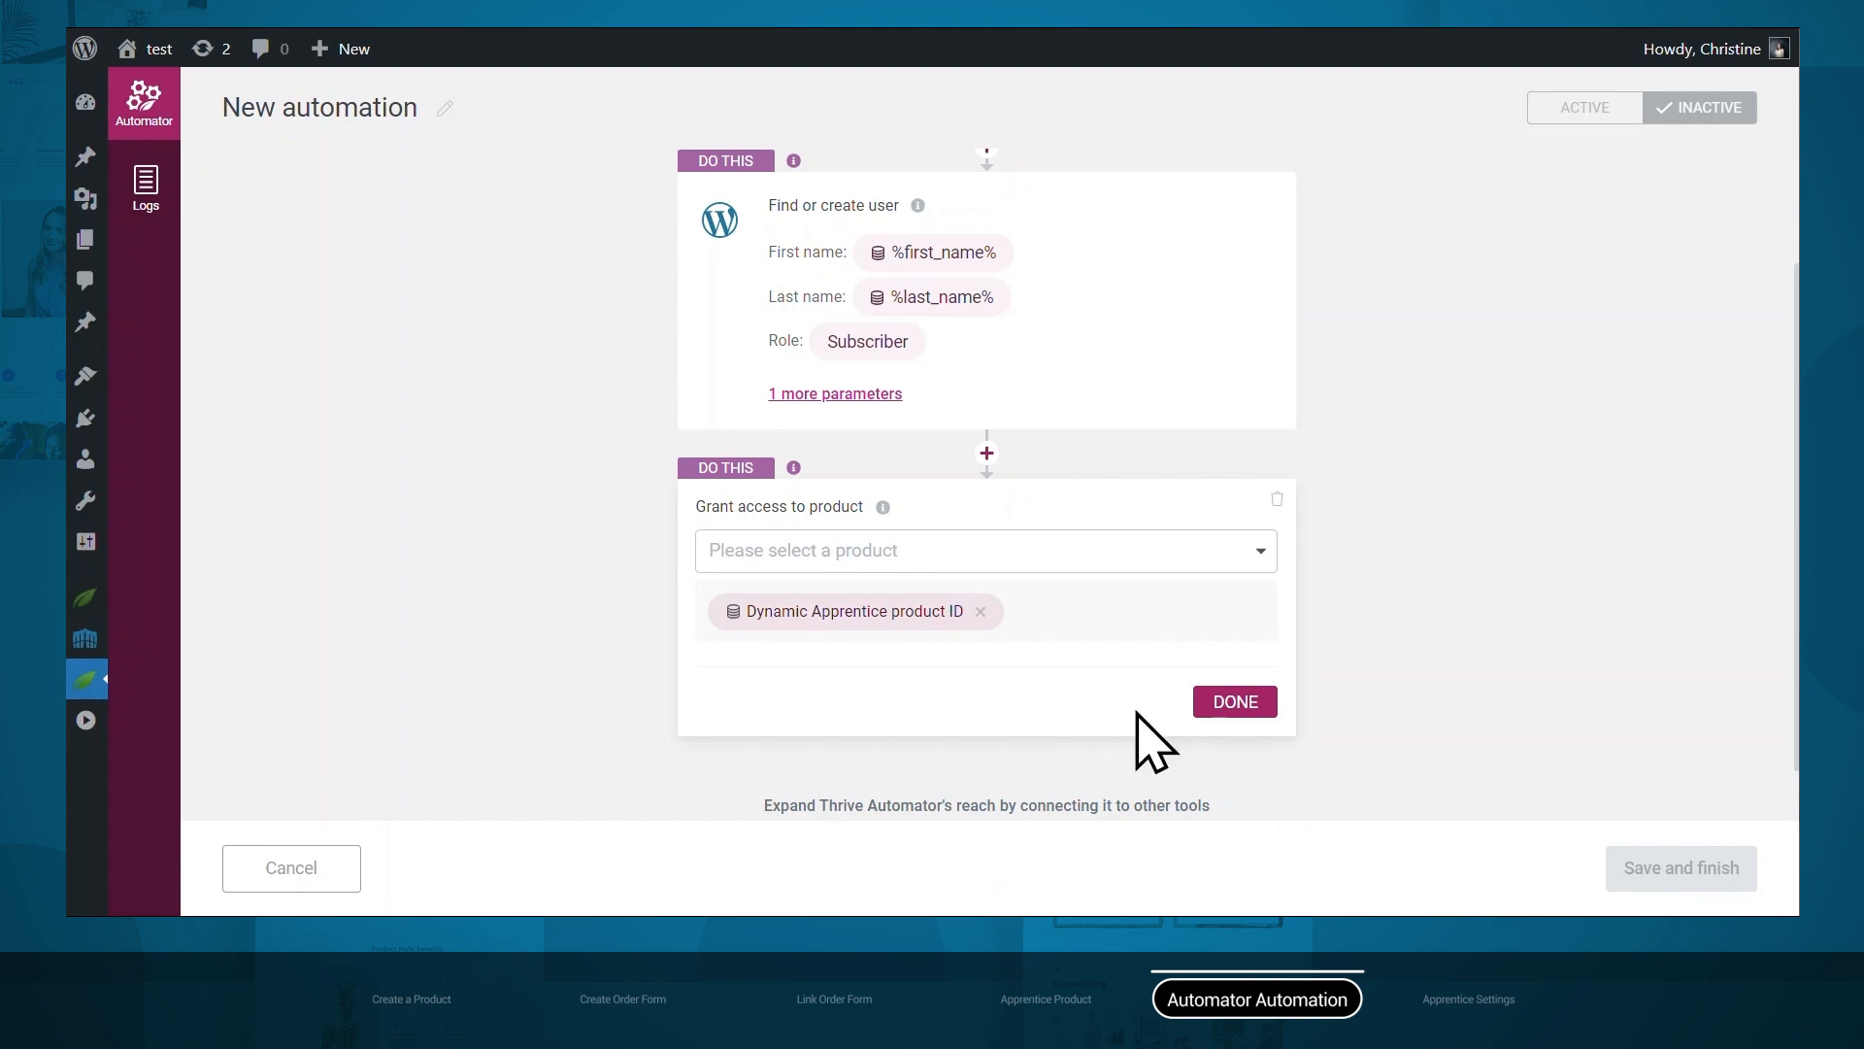
{"action": "left_click", "coordinate": [1235, 701]}
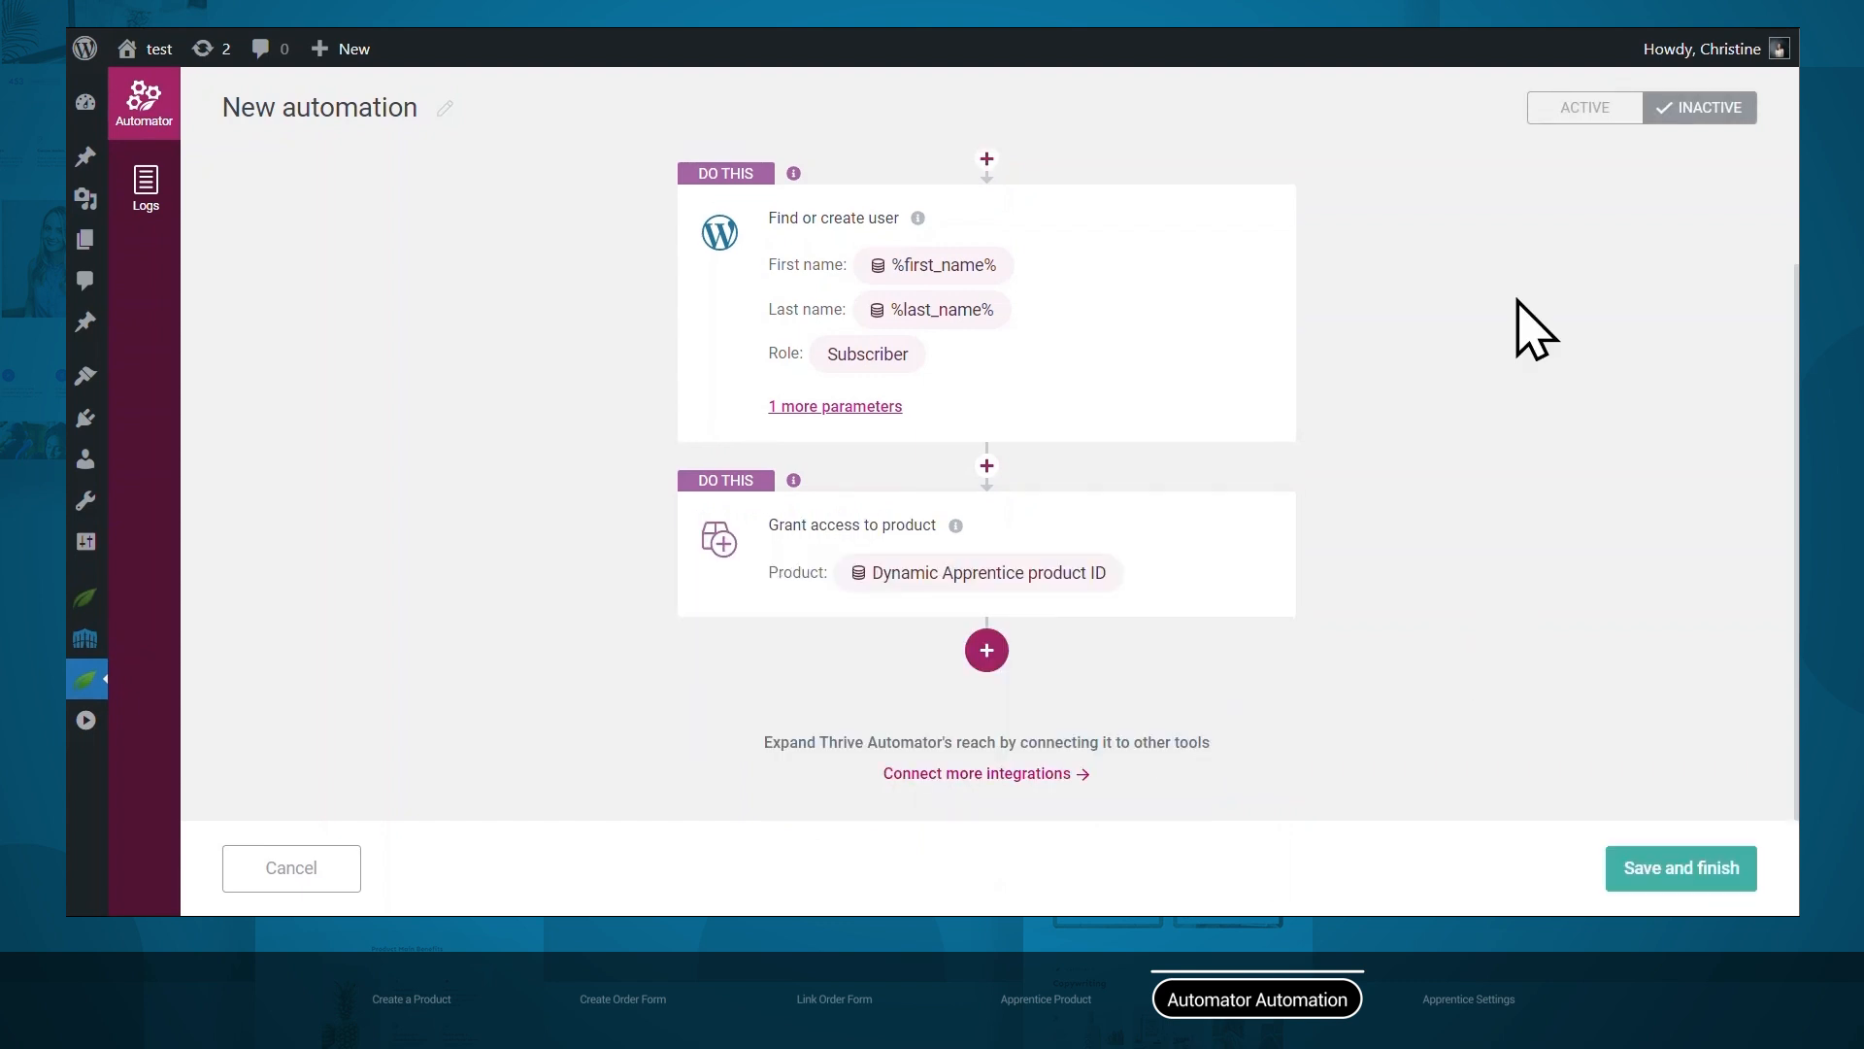
{"action": "left_click", "coordinate": [1563, 115]}
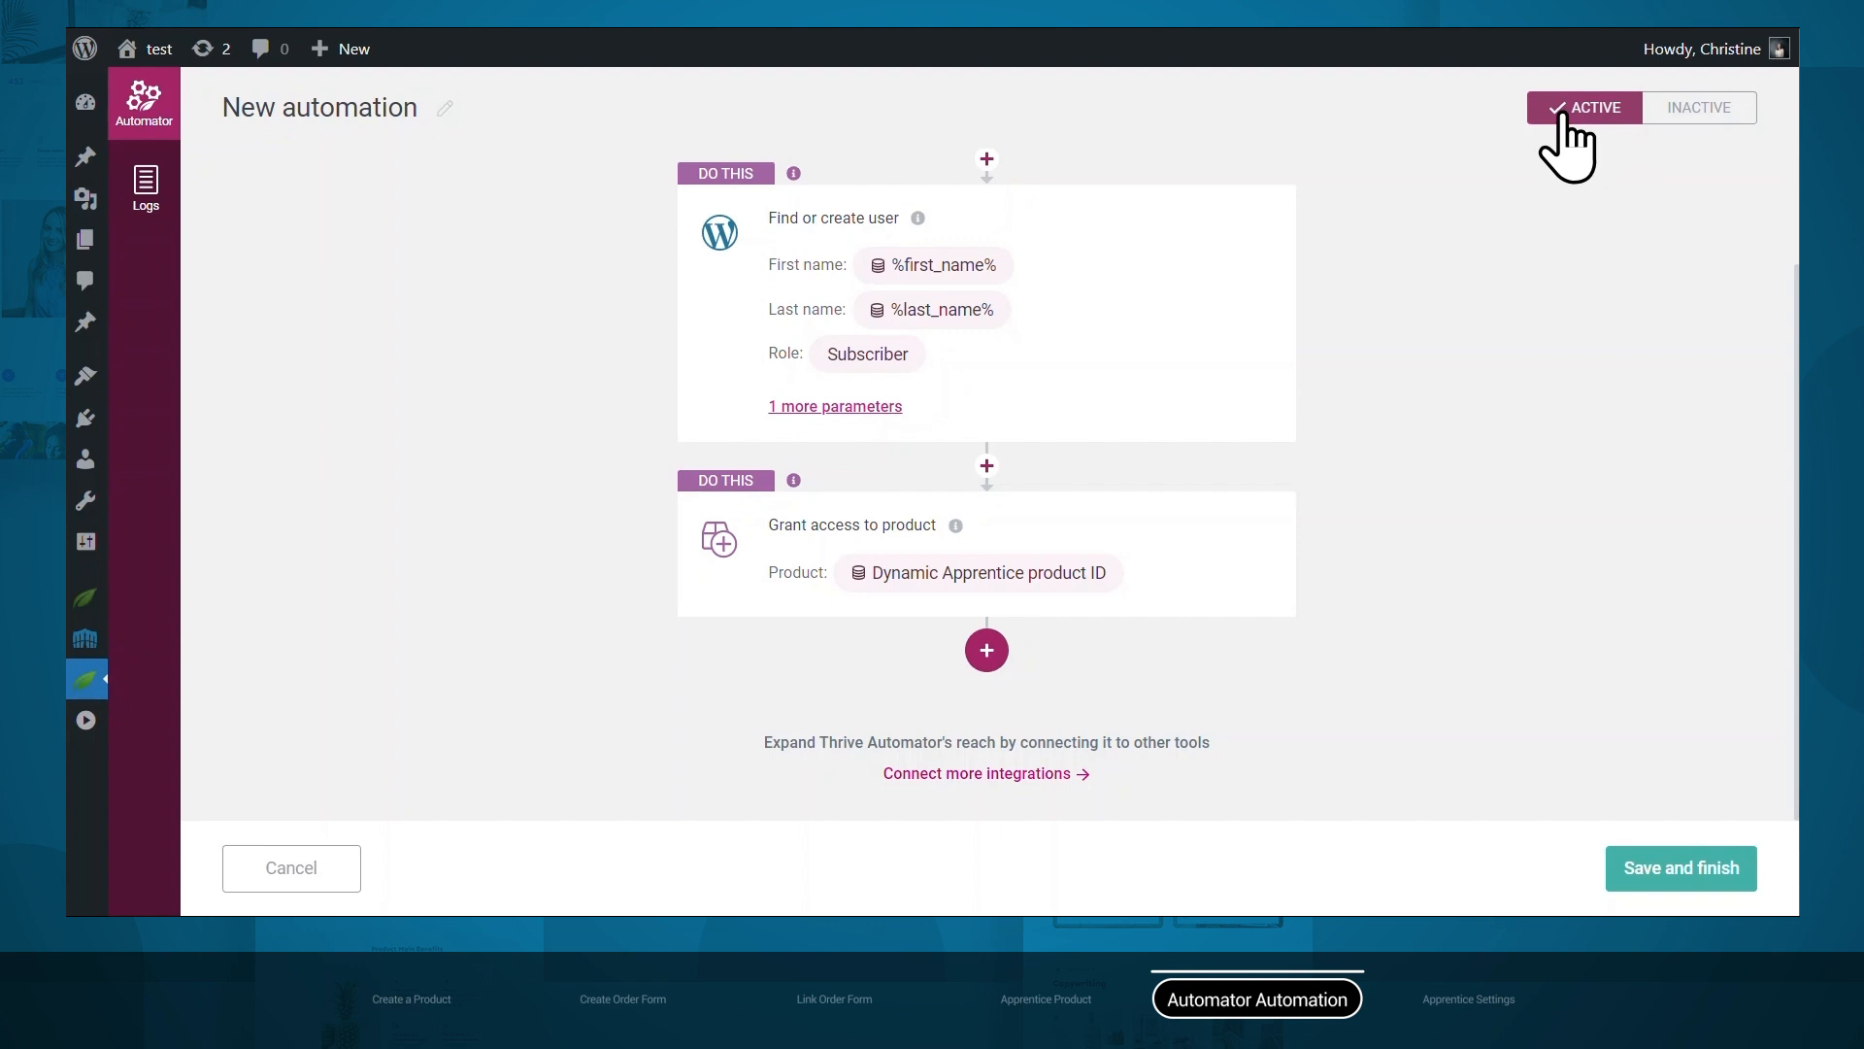
{"action": "left_click", "coordinate": [1635, 886]}
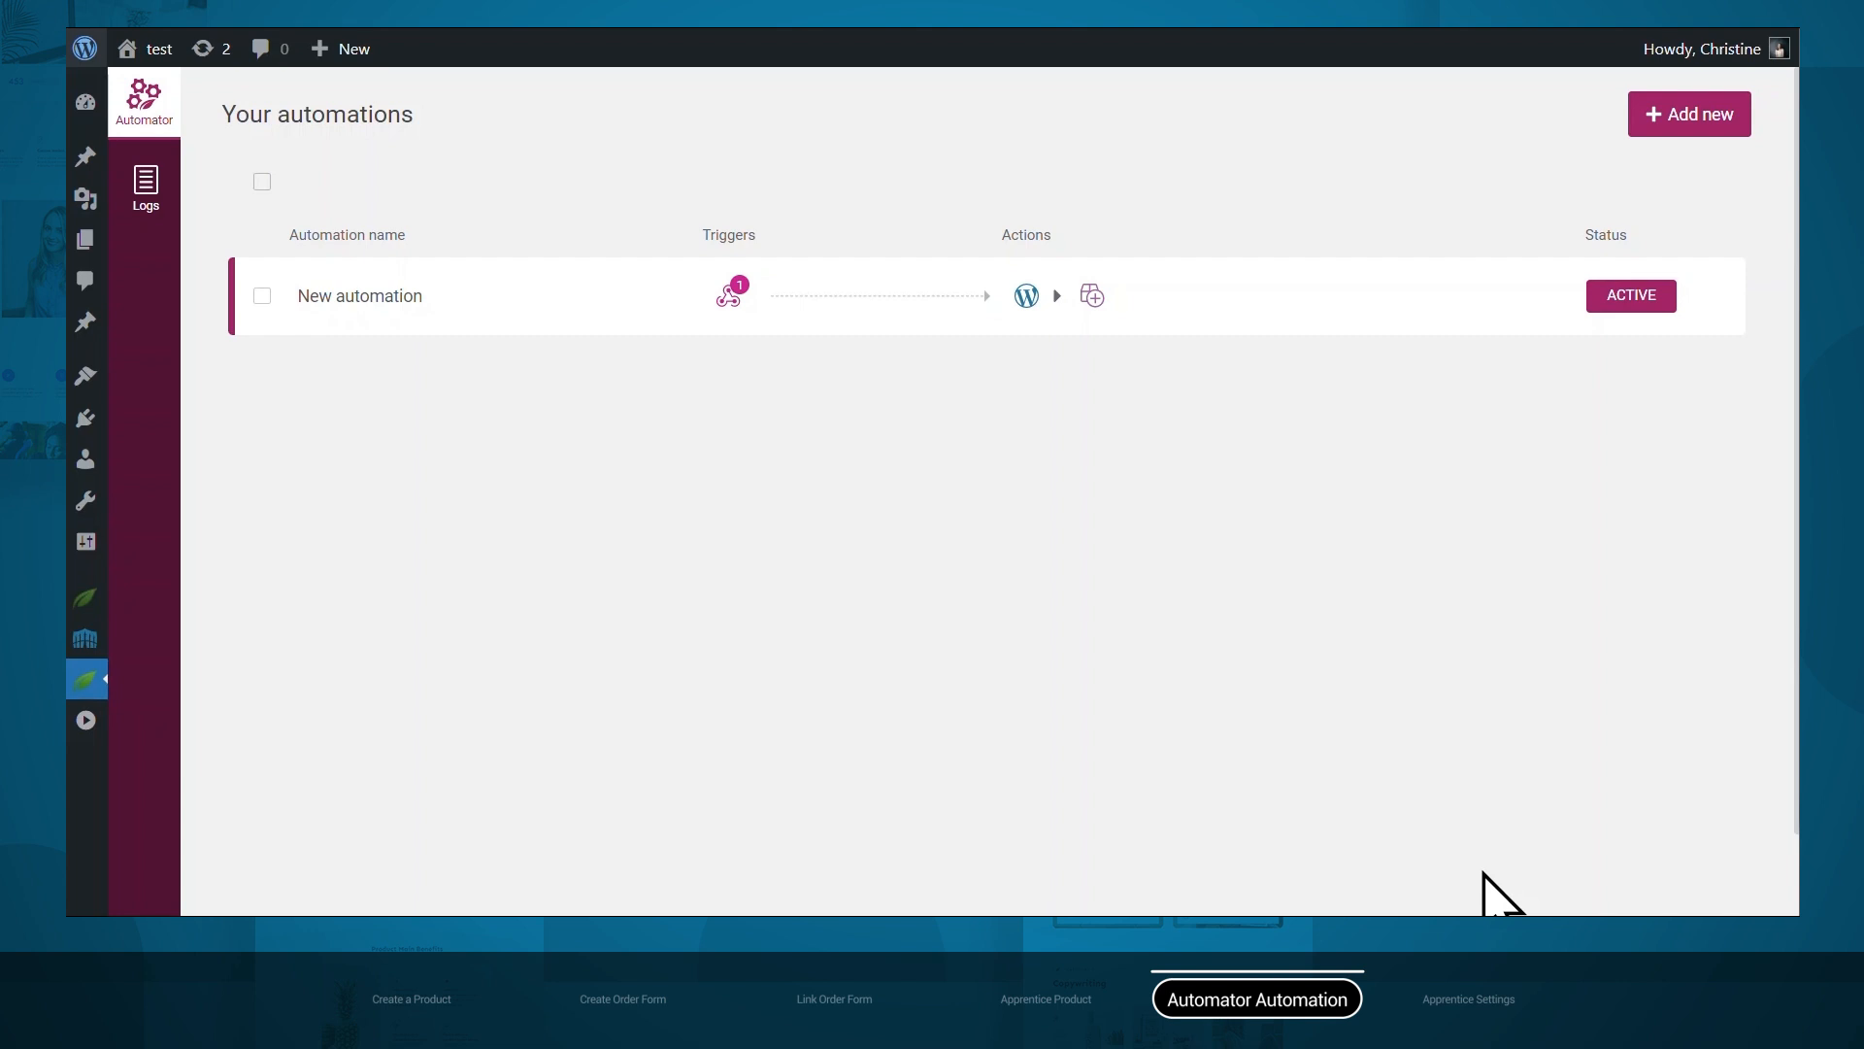
Open Affiliate Nation from Apprentice Products and view its Access restriction rules.
{"action": "left_click", "coordinate": [1100, 8]}
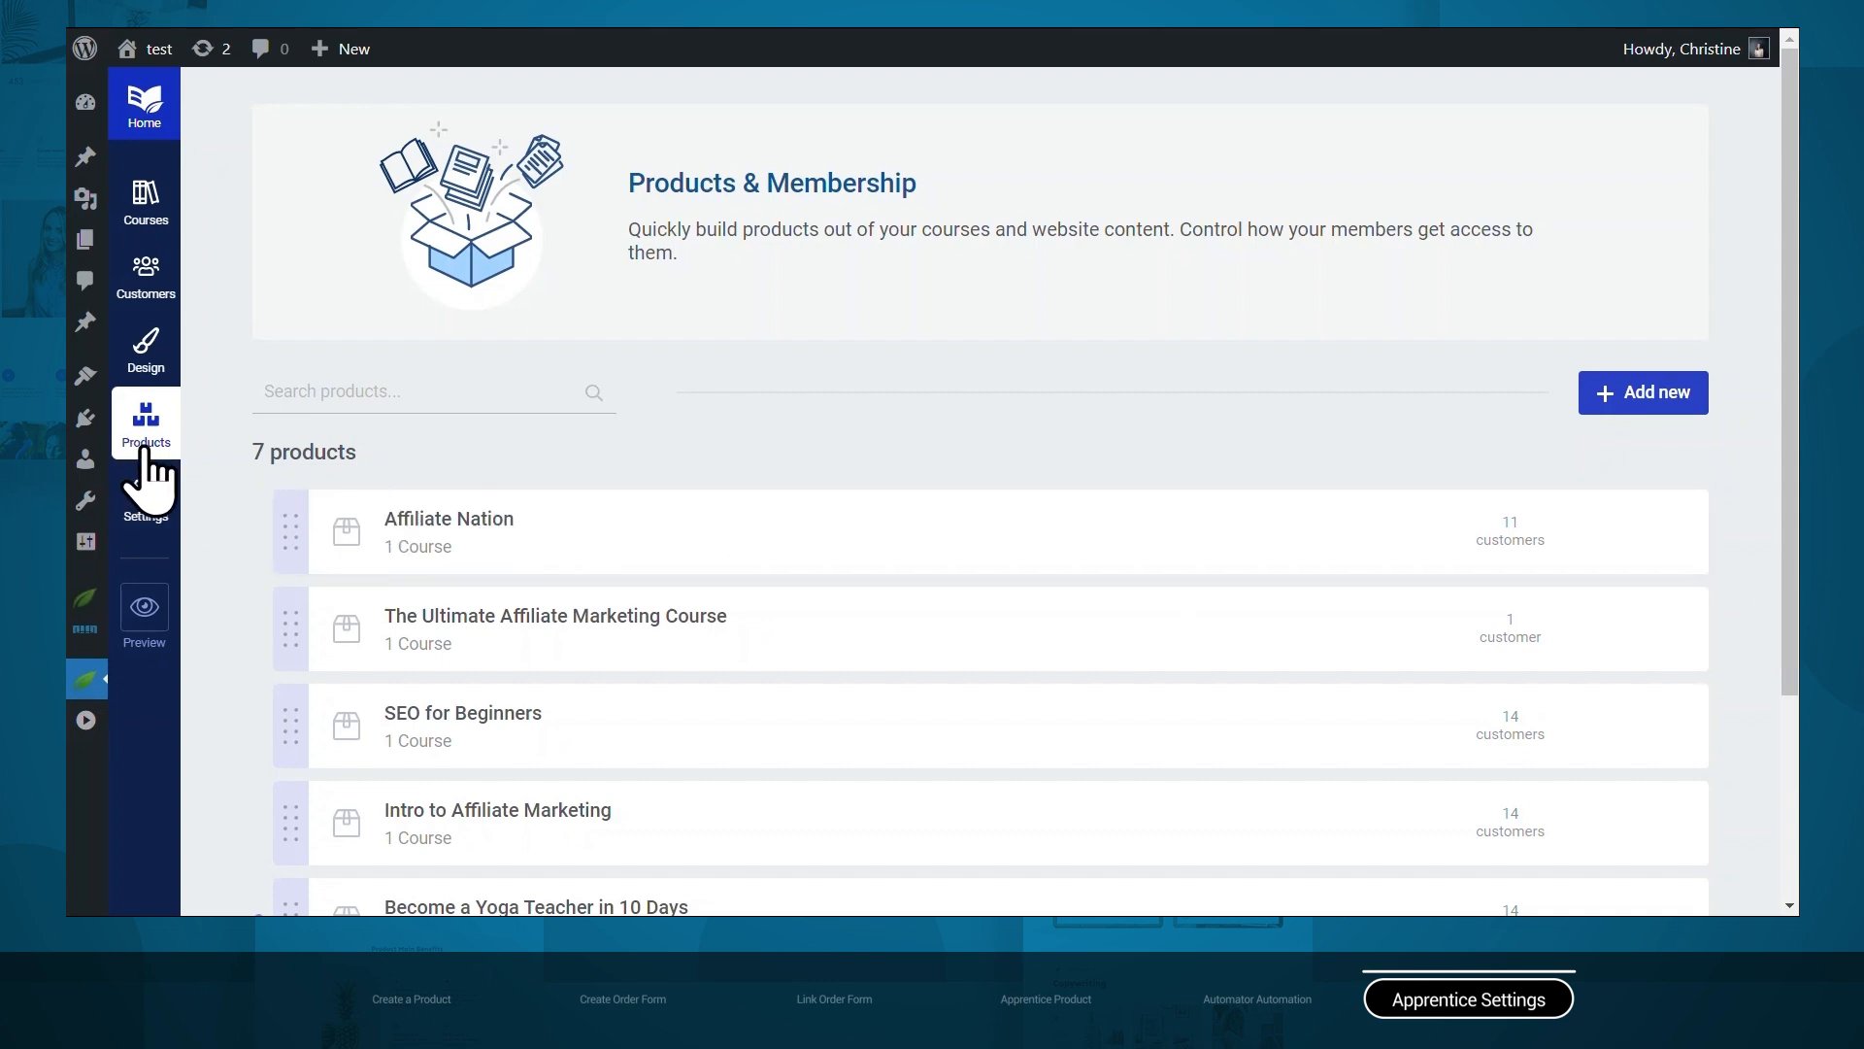
{"action": "left_click", "coordinate": [524, 546]}
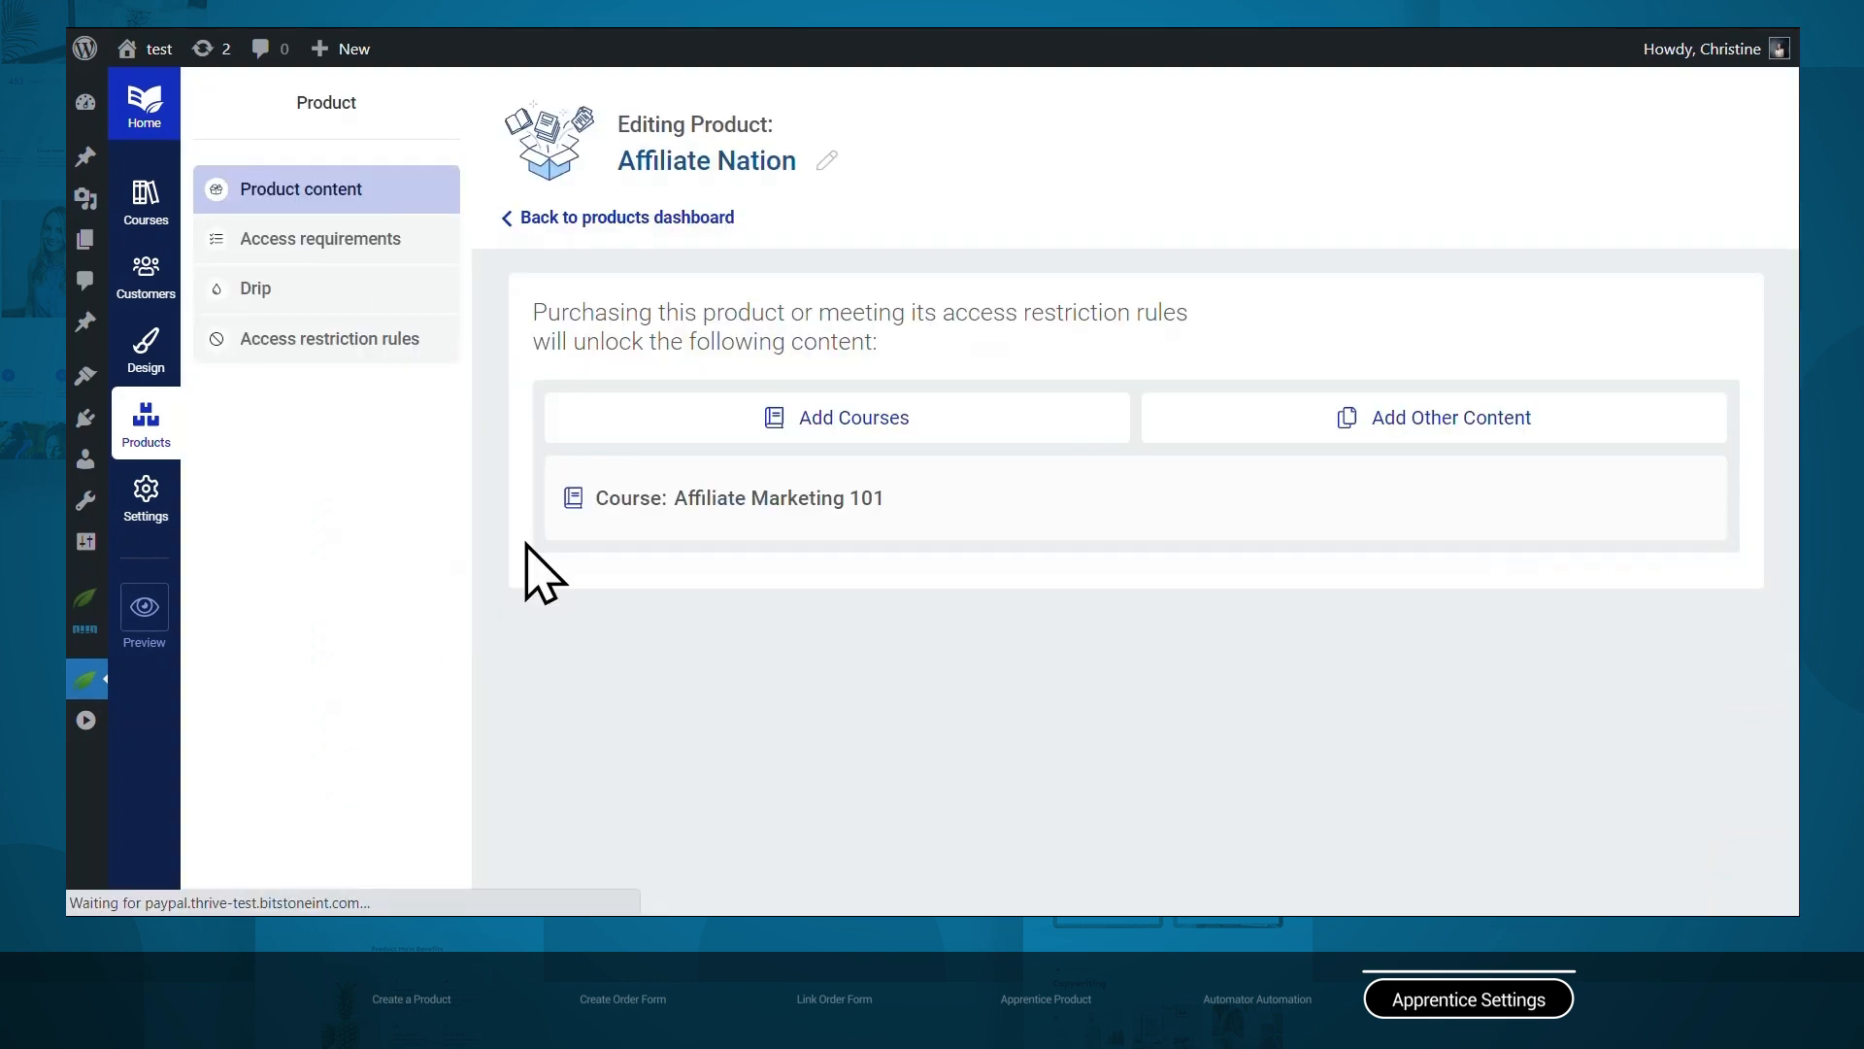
{"action": "left_click", "coordinate": [309, 340]}
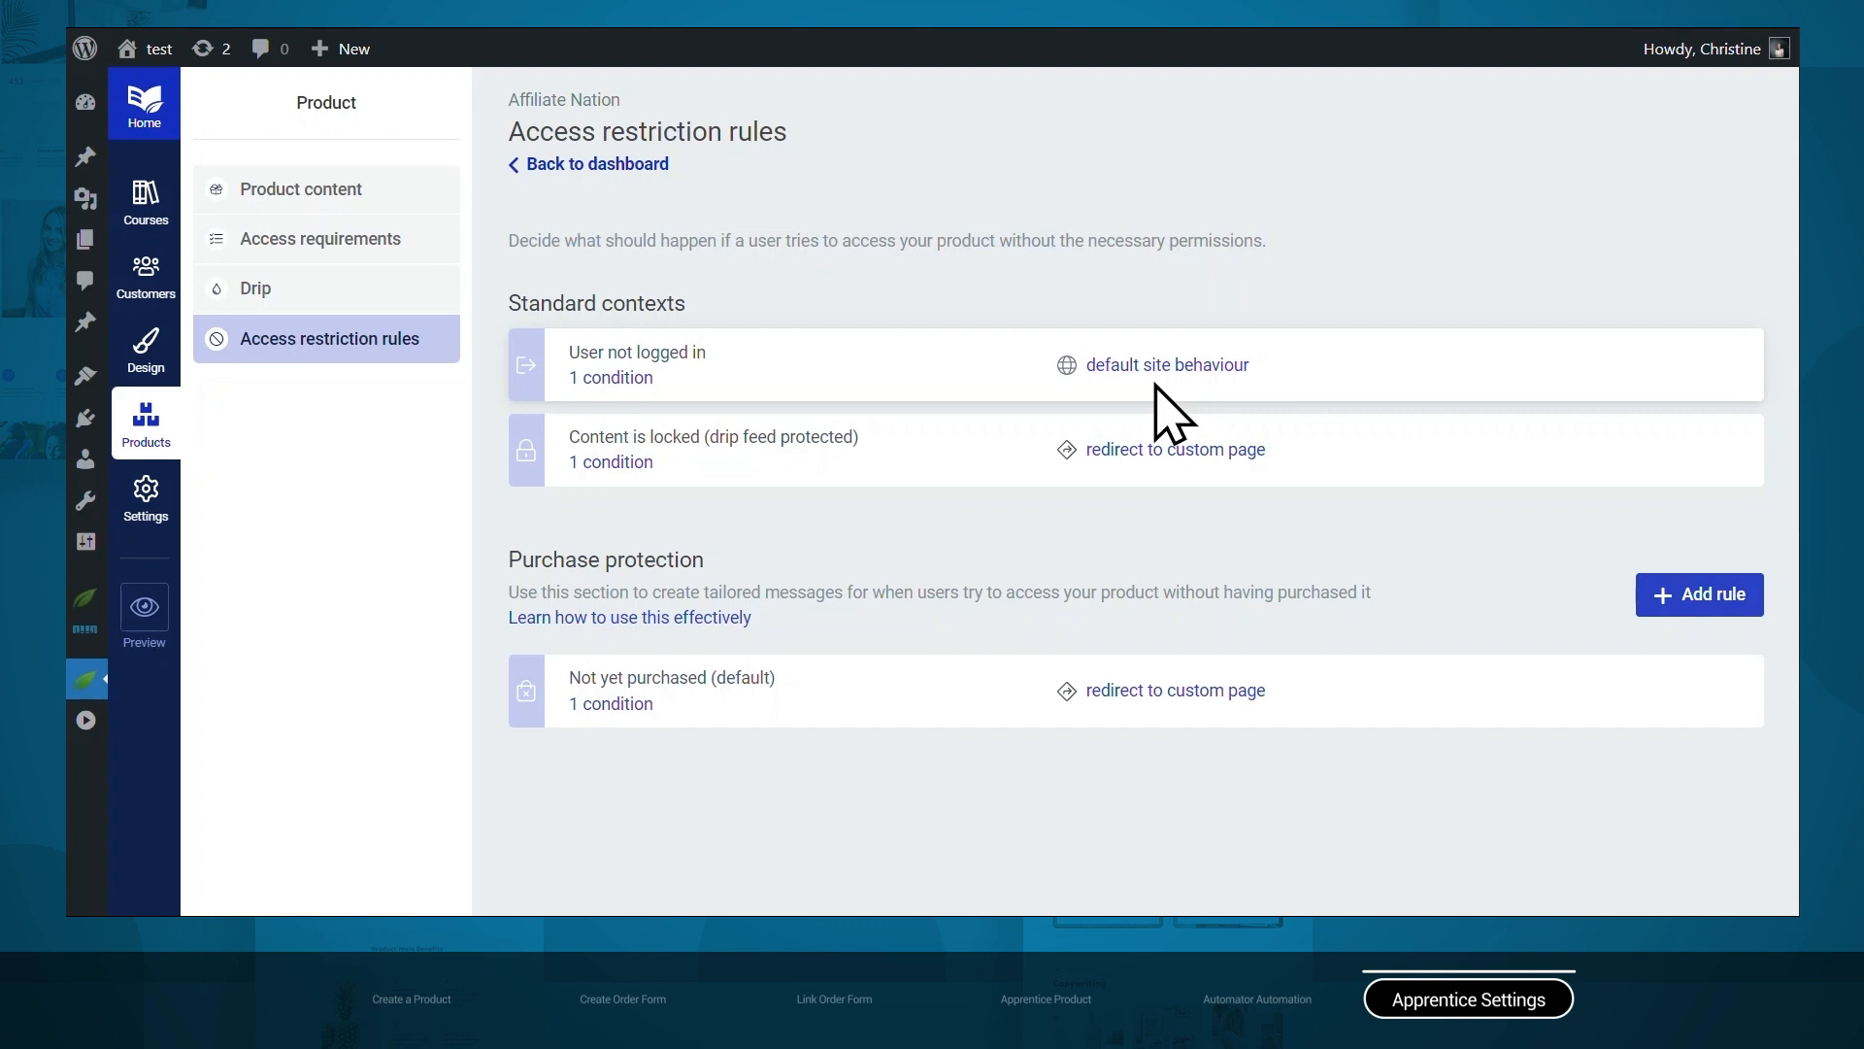
Review Login & access restriction and General settings, then open Email templates.
{"action": "left_click", "coordinate": [146, 490]}
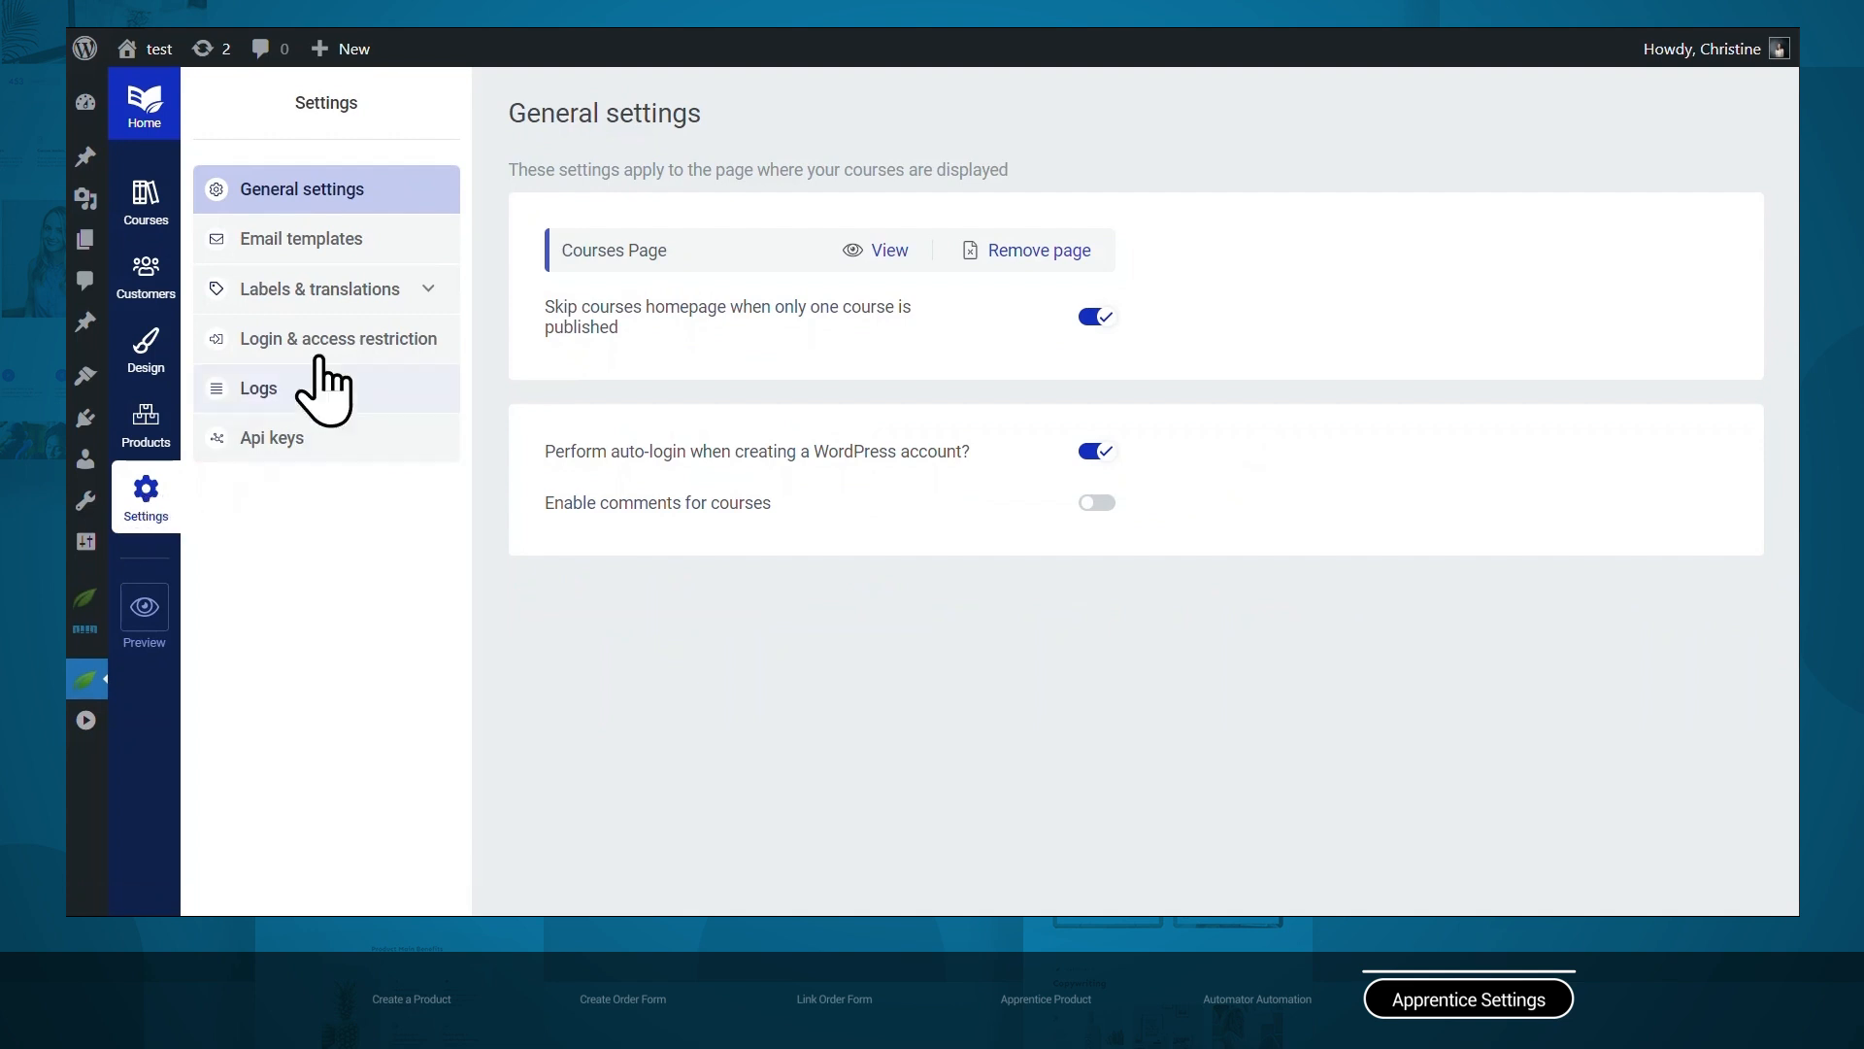
{"action": "left_click", "coordinate": [320, 340]}
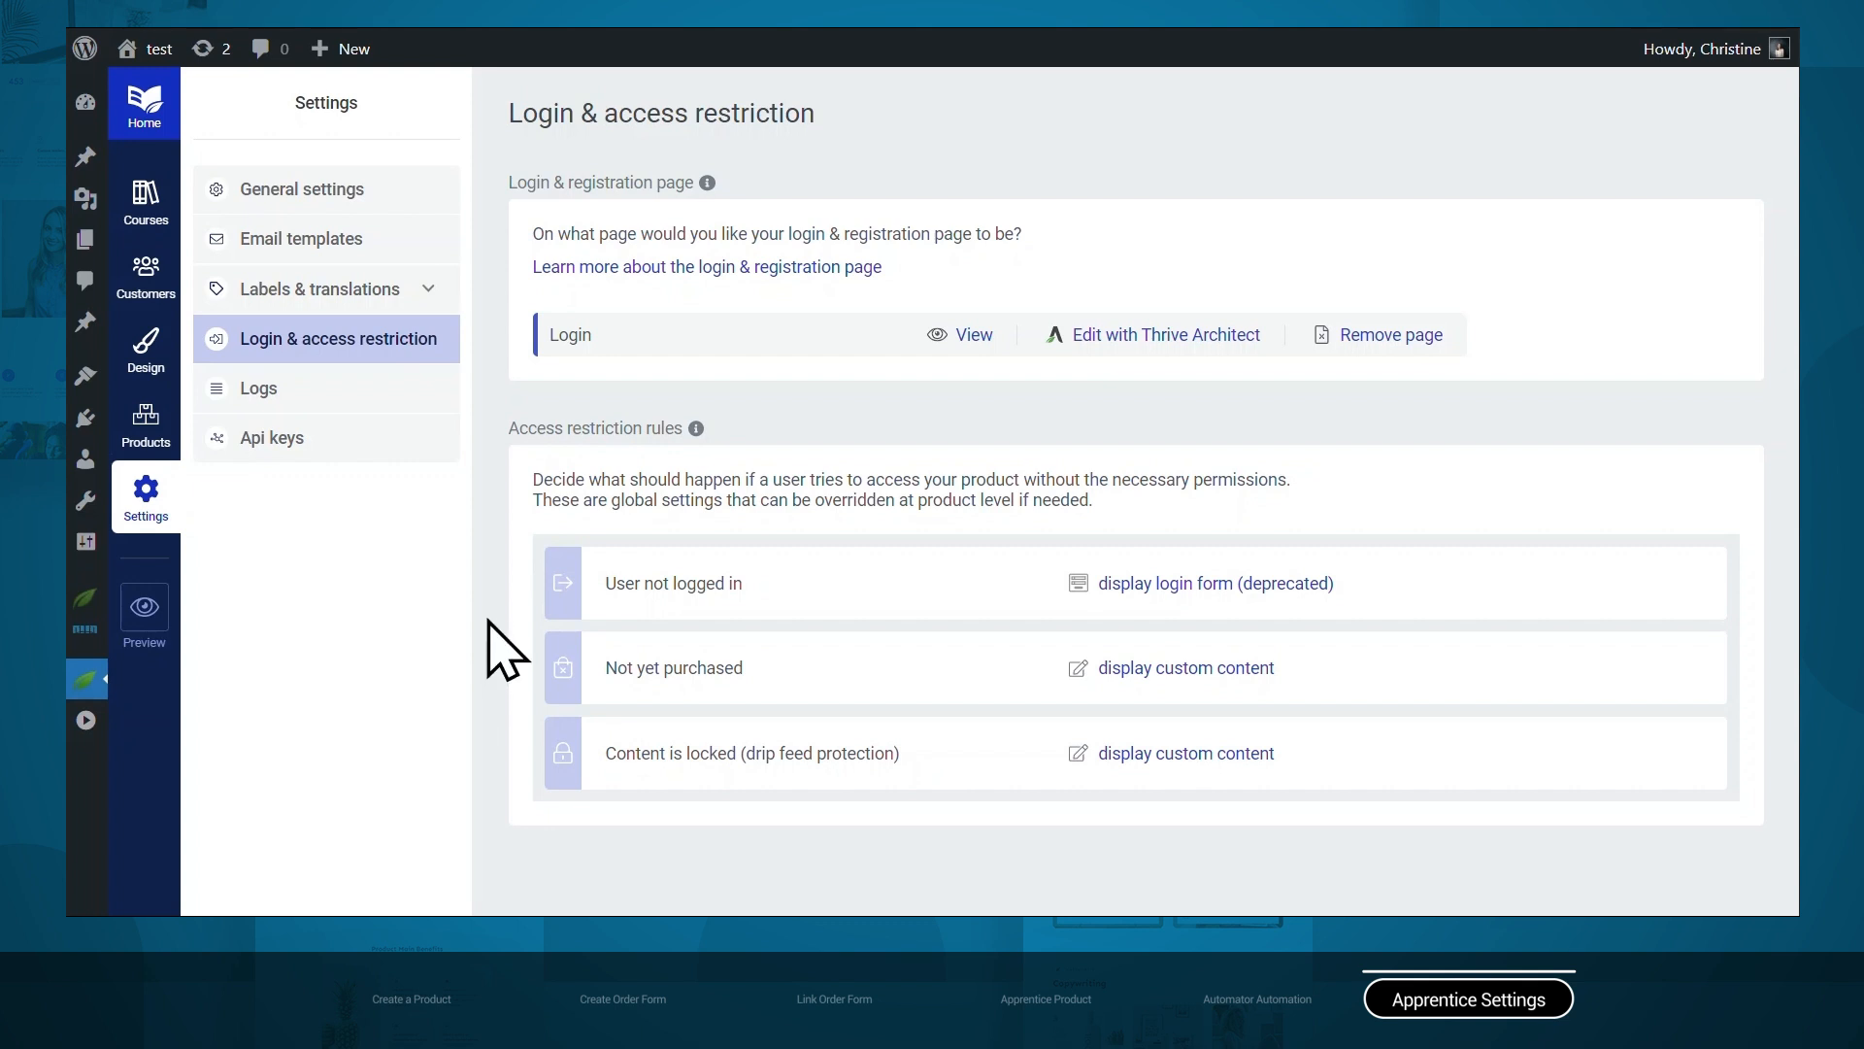
{"action": "left_click", "coordinate": [321, 197]}
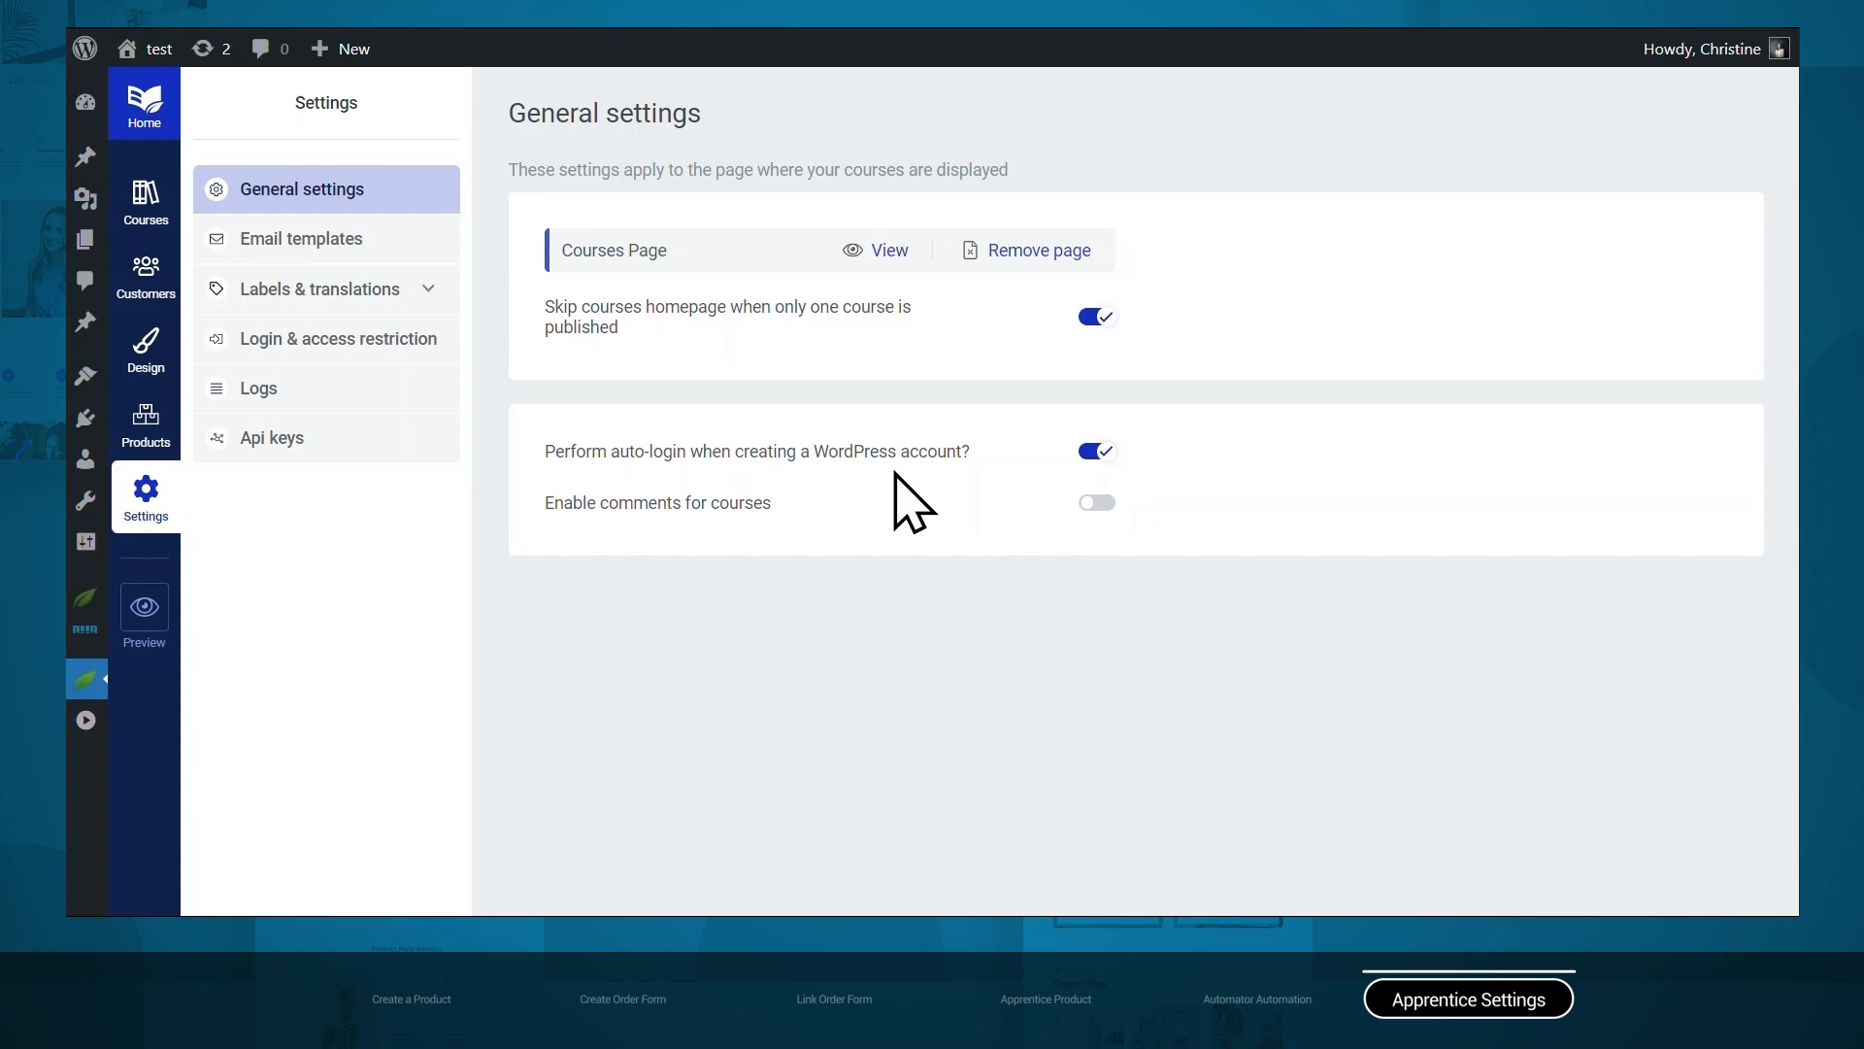
{"action": "left_click", "coordinate": [378, 243]}
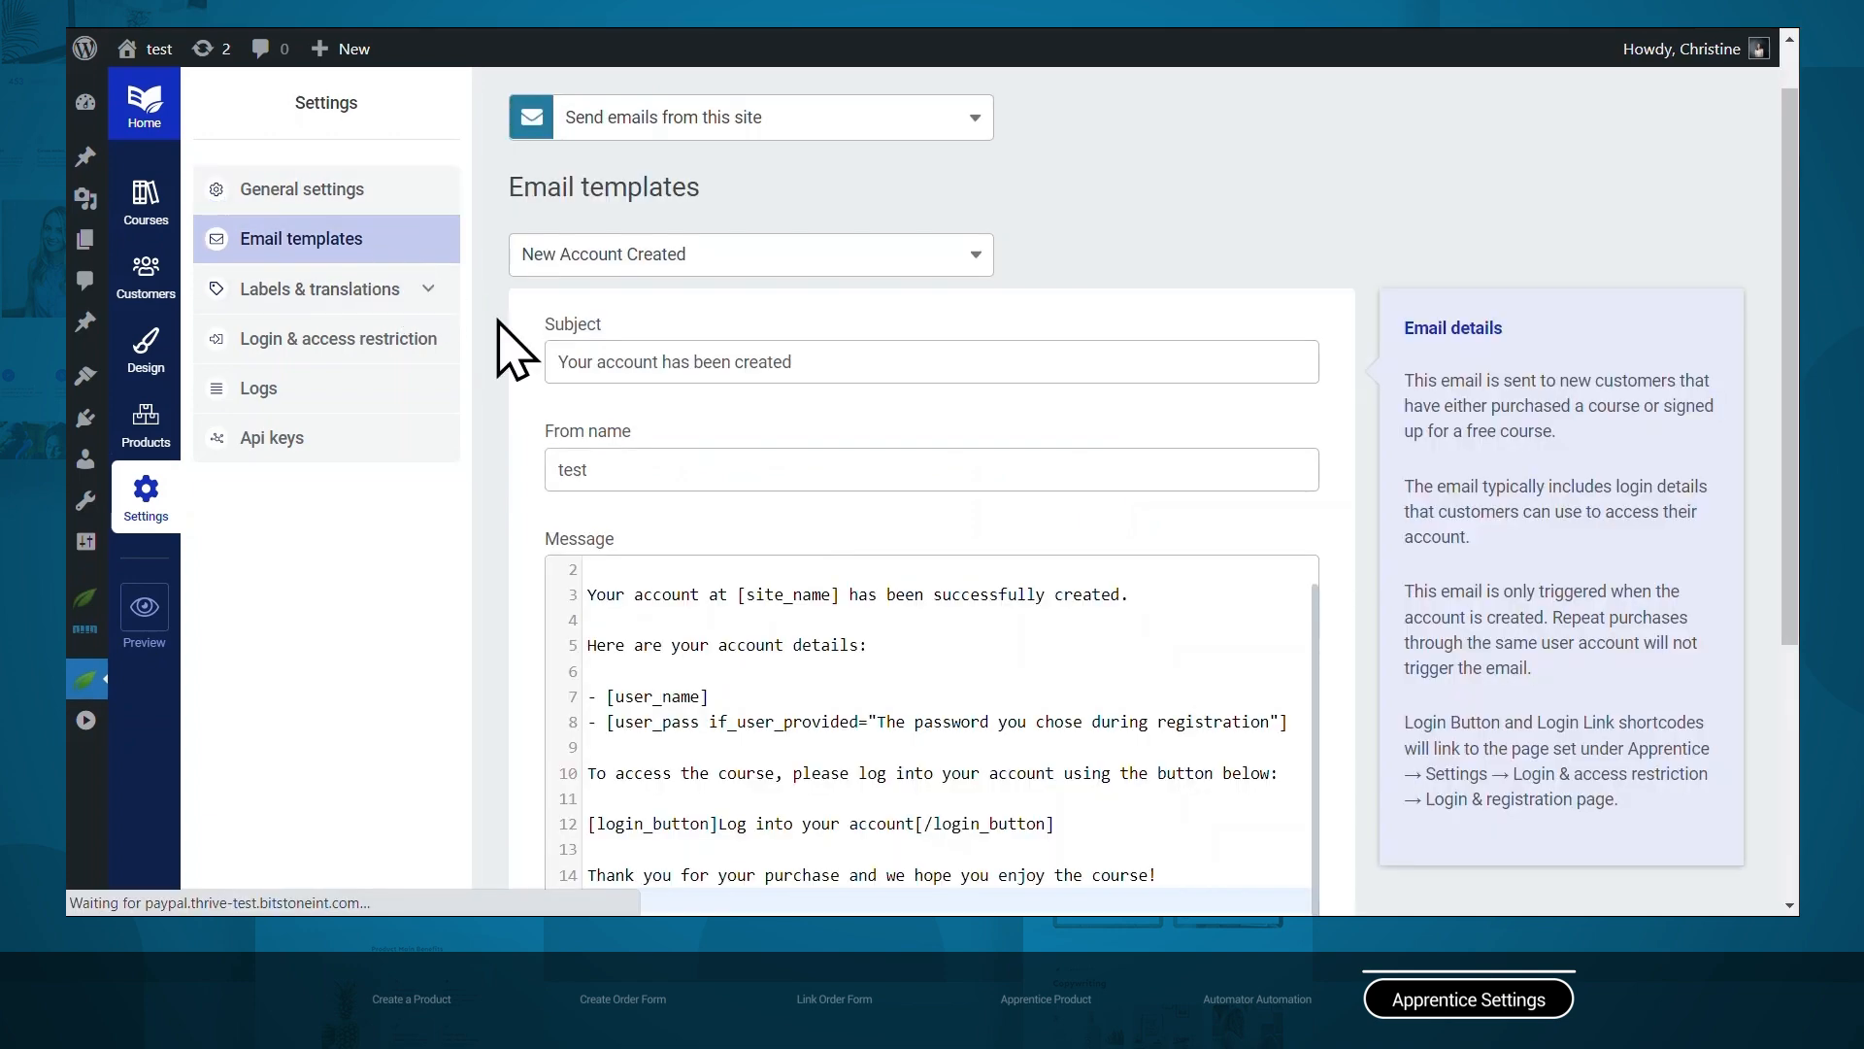
Review the New Account Created email, then show My Account's My Courses link on the Courses homepage.
{"action": "scroll", "coordinate": [511, 437], "scroll_direction": "down", "scroll_amount": 3}
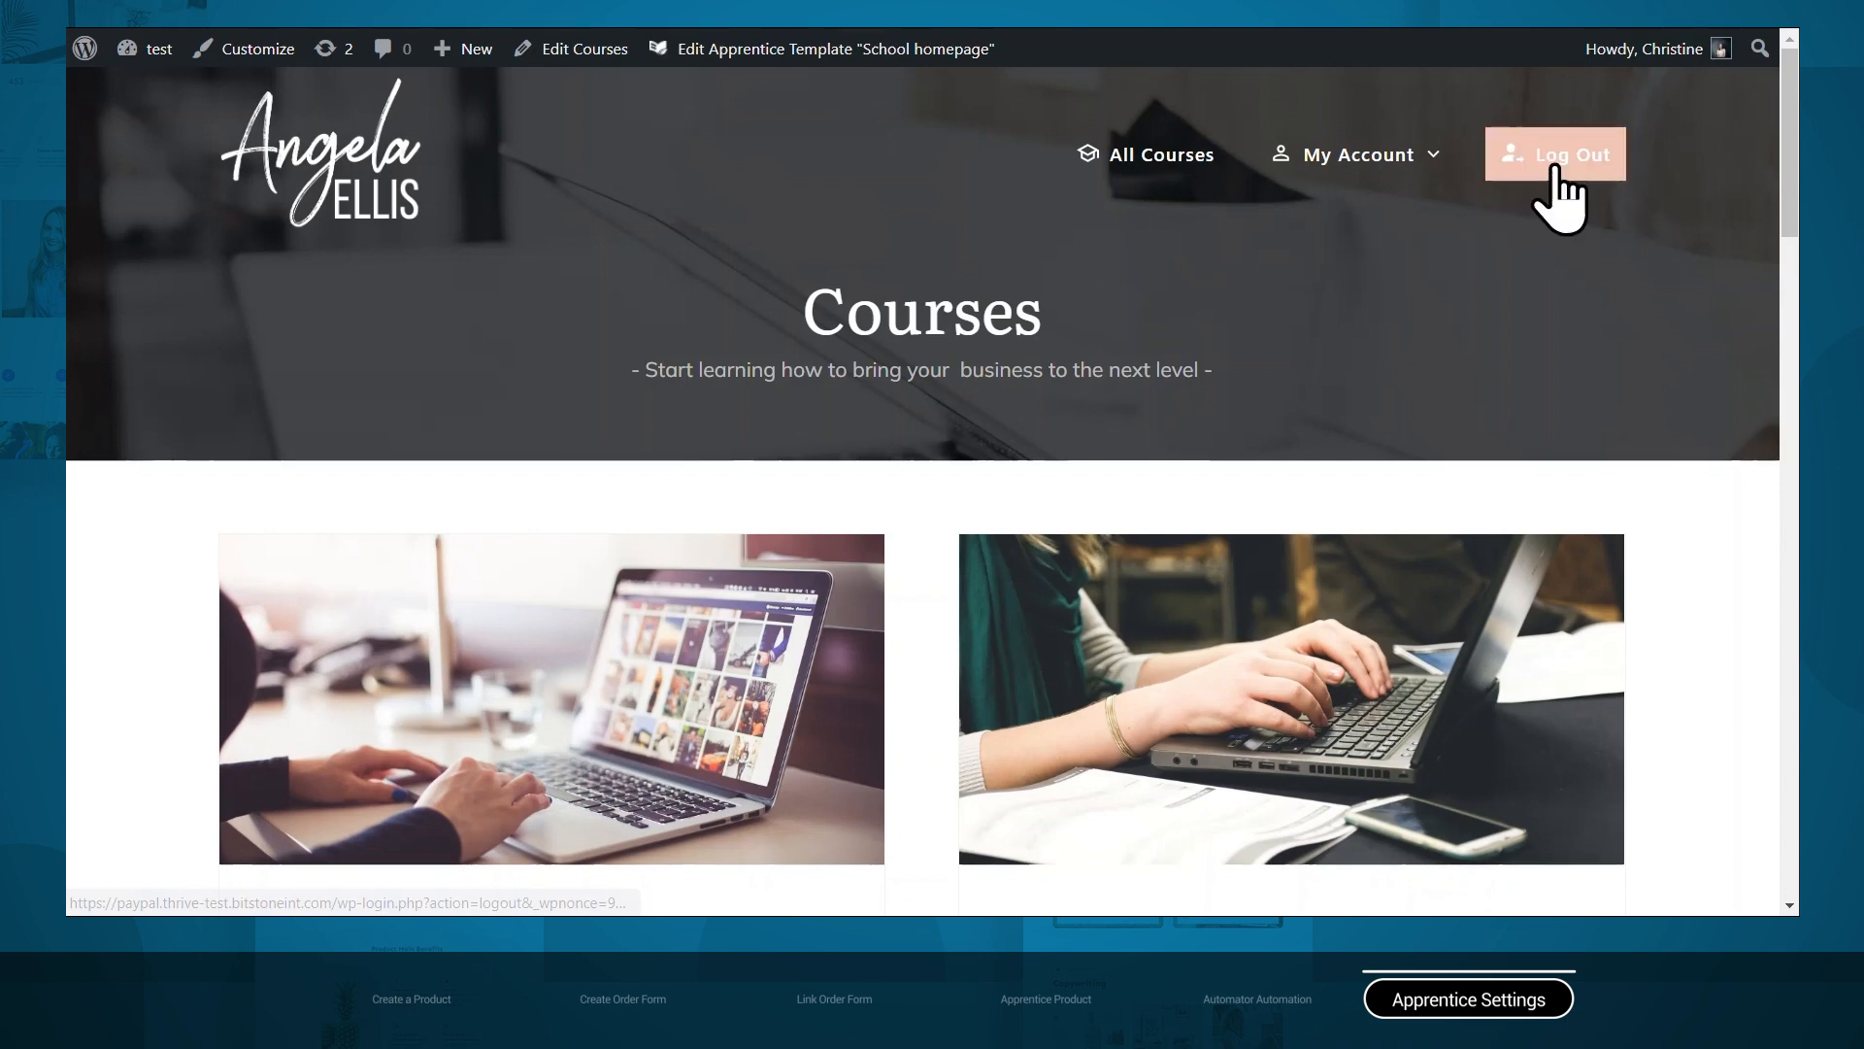
{"action": "mouse_move", "coordinate": [1386, 167]}
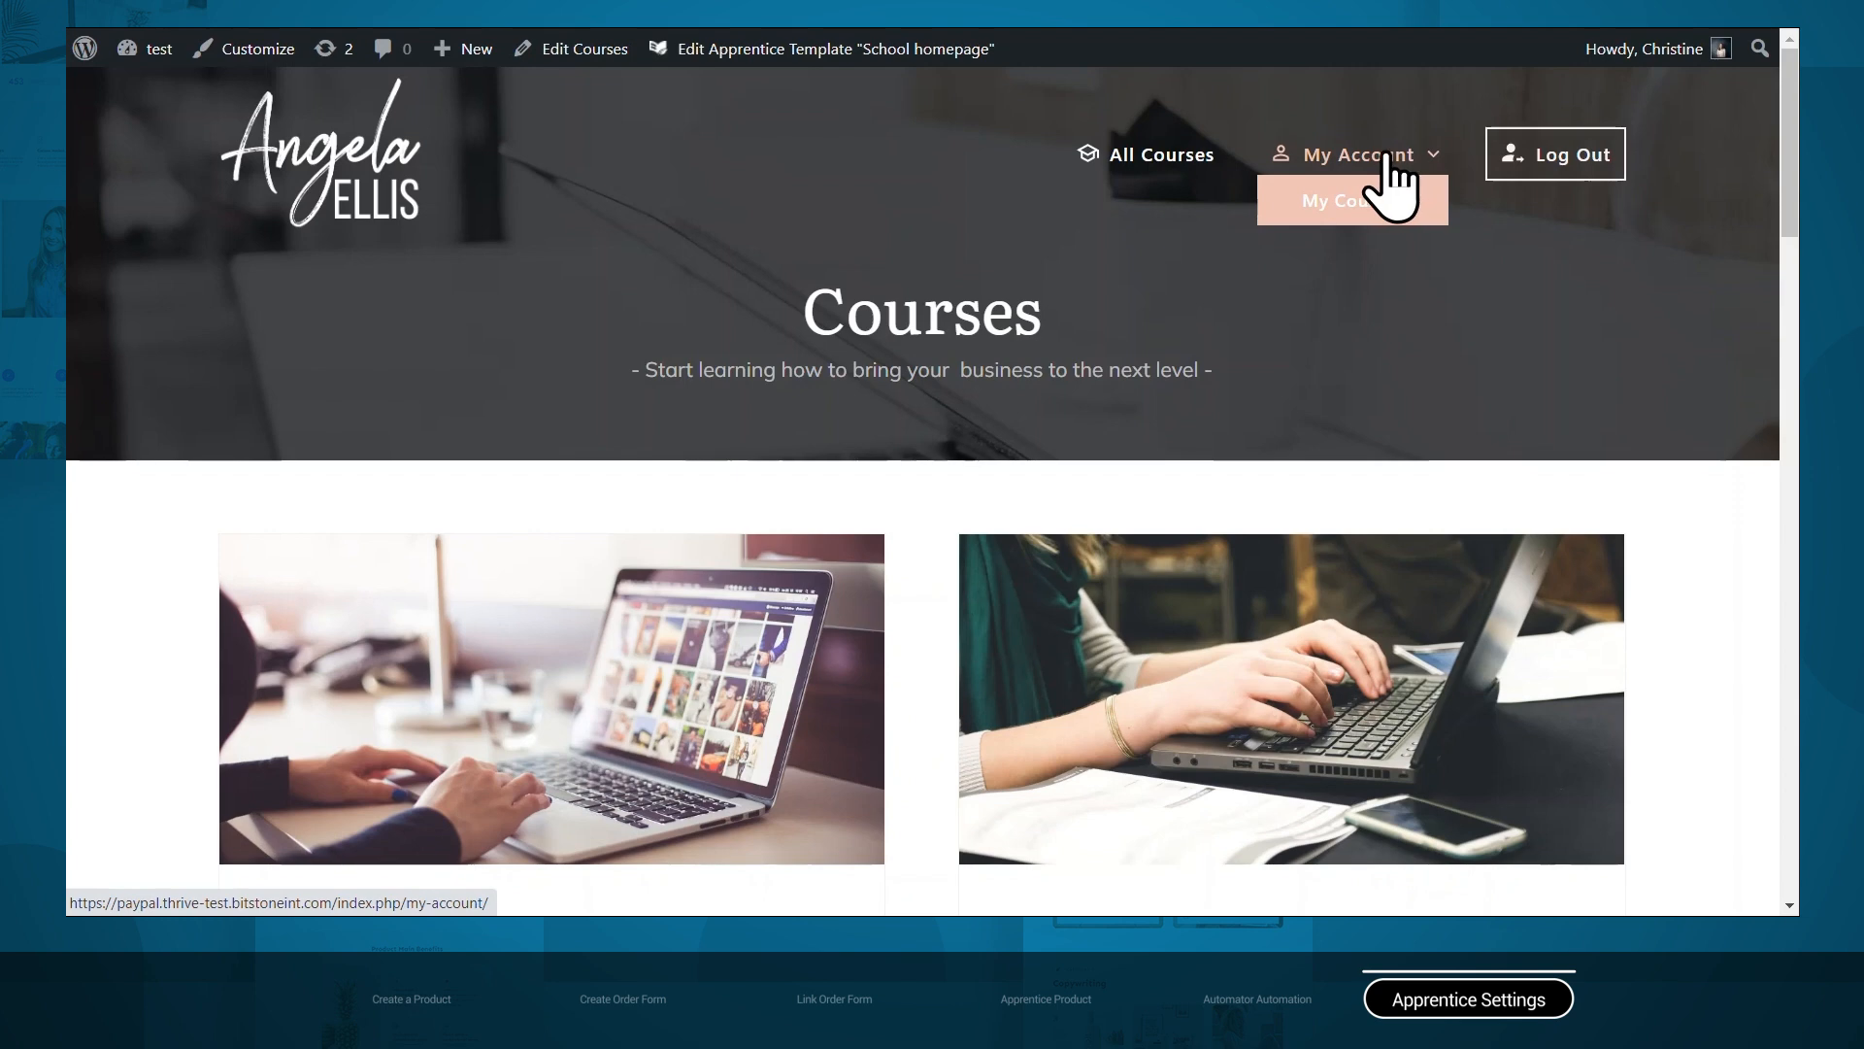